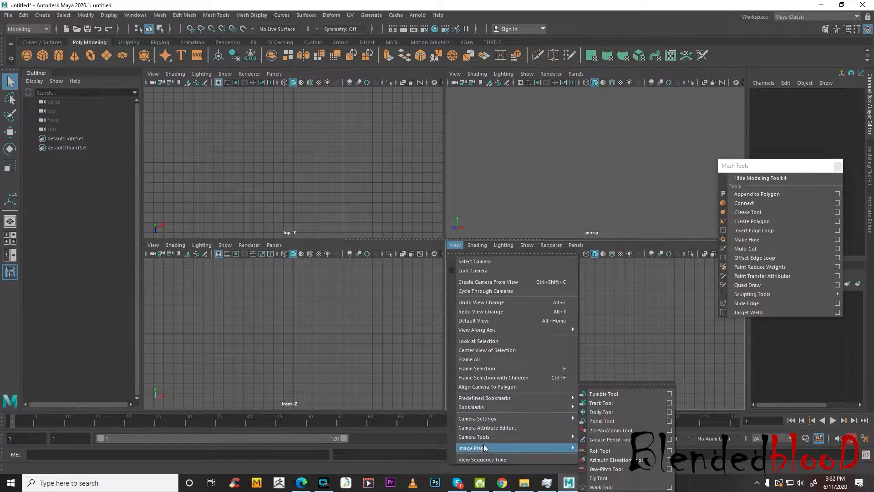
Import the shark reference image from E:\maya lecture\shark as an image plane in the side view.
click(601, 449)
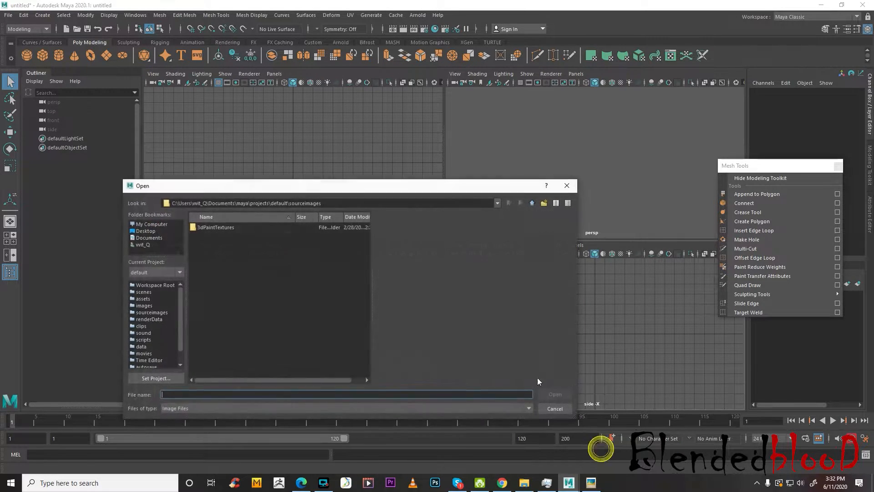
click(153, 224)
double_click(198, 236)
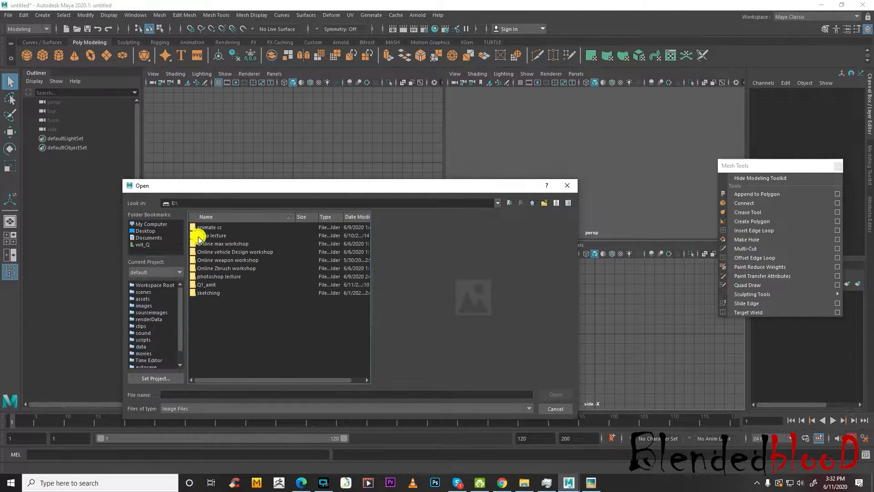
double_click(220, 234)
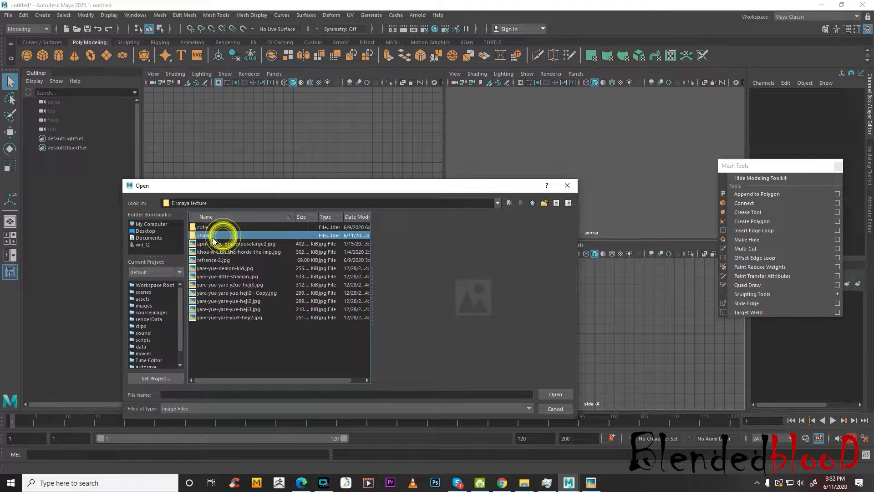
double_click(220, 234)
click(222, 229)
click(549, 394)
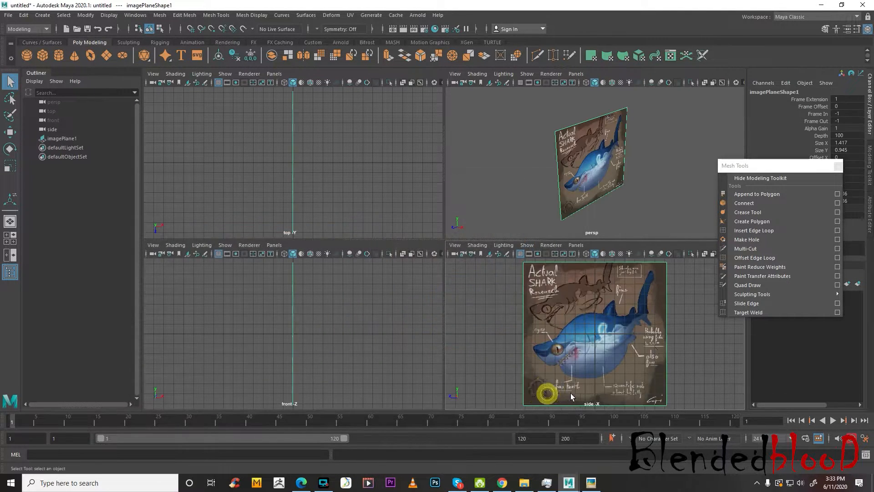
Move the floating Mesh Tools window clear of the channel values and shift the image plane along the X axis.
drag(750, 169, 137, 214)
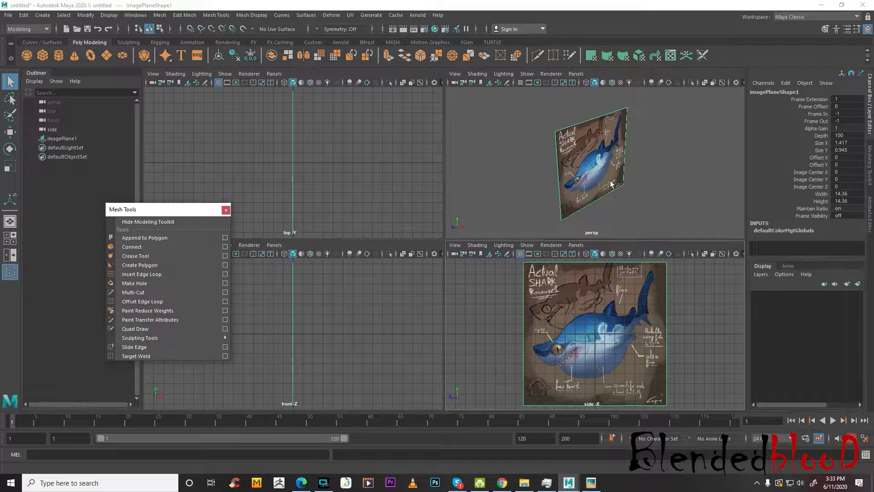
key(w)
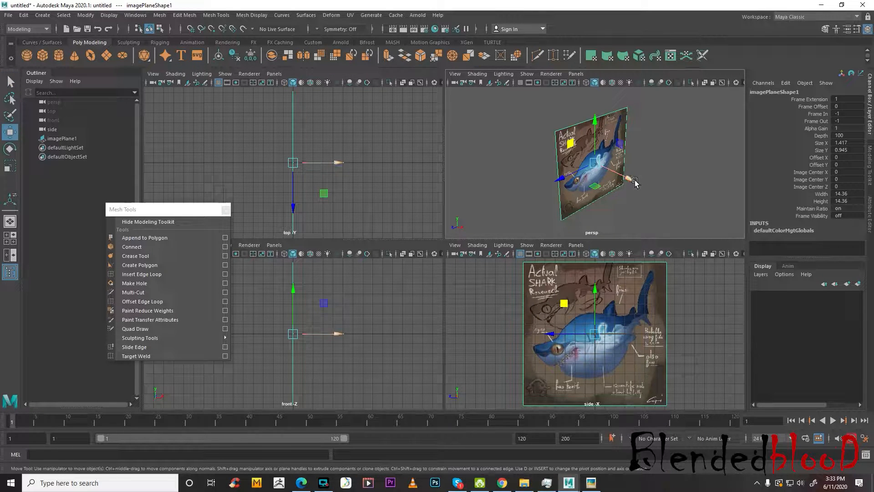
scroll(636, 183, down, 3)
drag(632, 181, 584, 205)
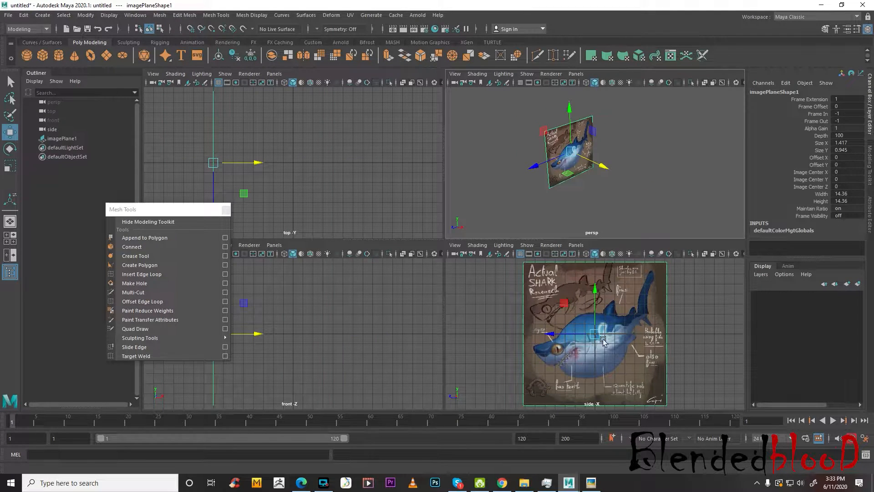
drag(602, 168, 616, 208)
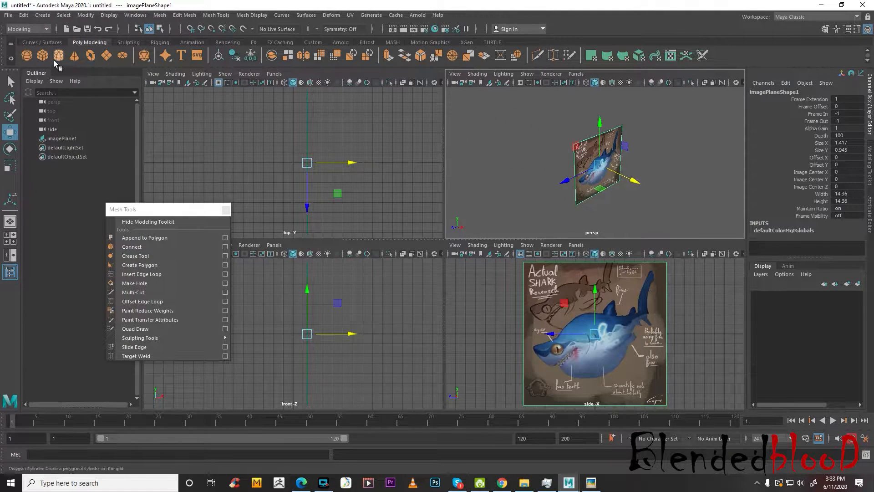
click(28, 55)
scroll(613, 185, up, 5)
scroll(614, 184, down, 5)
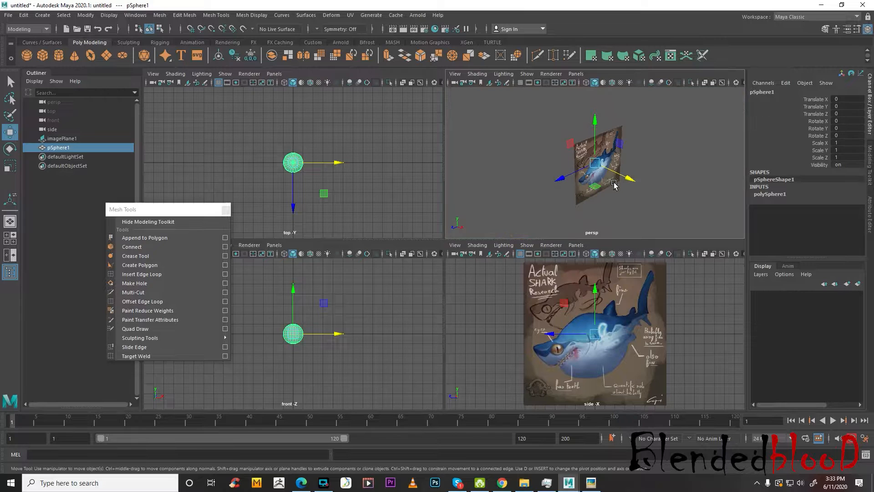
mouse_move(607, 184)
alt+mouse_down()
mouse_move(719, 184)
mouse_move(639, 184)
mouse_move(628, 159)
mouse_move(646, 152)
mouse_move(610, 190)
alt+mouse_up()
key(ctrl+z)
key(ctrl+z)
key(ctrl+z)
key(ctrl+z)
key(ctrl+z)
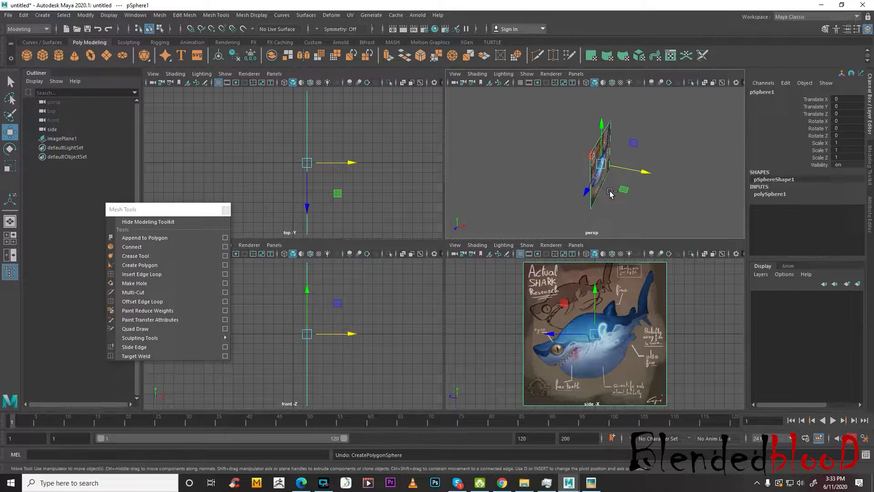
Move the image plane about 69 units along negative X and assign it to a new display layer.
drag(679, 178, 553, 179)
drag(594, 162, 591, 160)
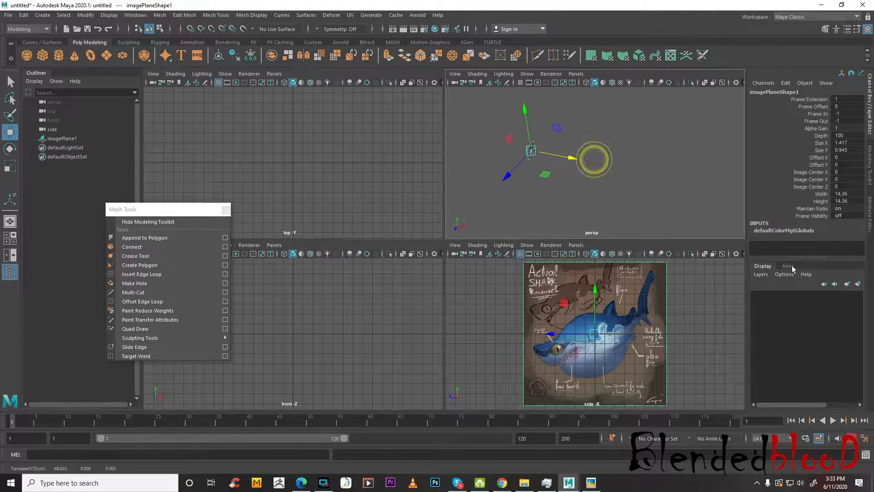
click(858, 284)
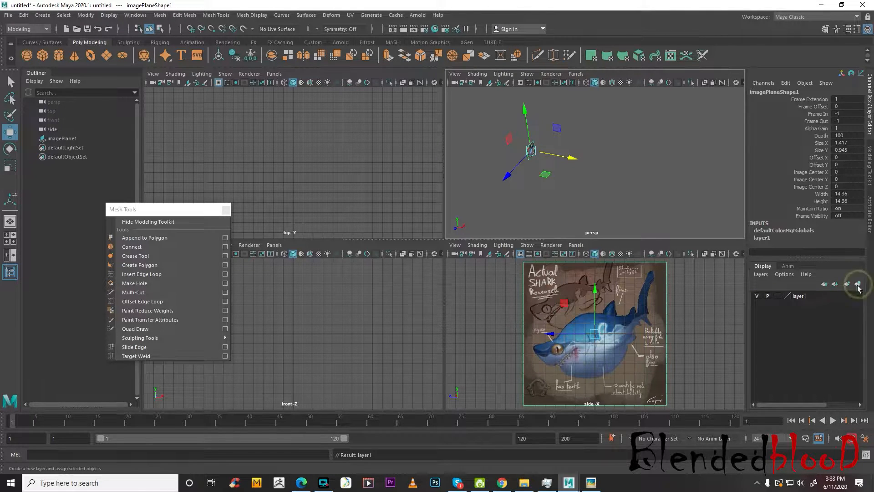
Toggle the visibility of the image plane's display layer off and on repeatedly.
click(758, 296)
click(759, 295)
click(759, 296)
click(759, 295)
click(758, 295)
click(758, 296)
click(759, 296)
click(759, 295)
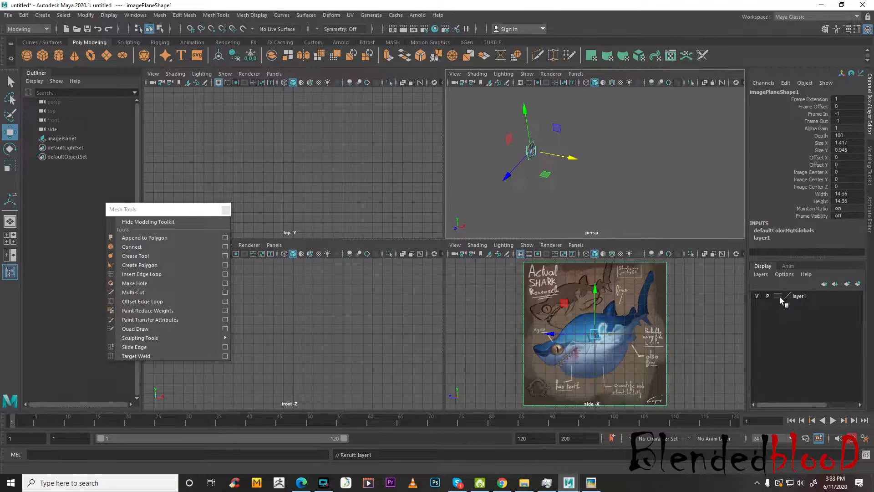
Set the image plane's layer to Reference display type and deselect the image plane.
click(780, 297)
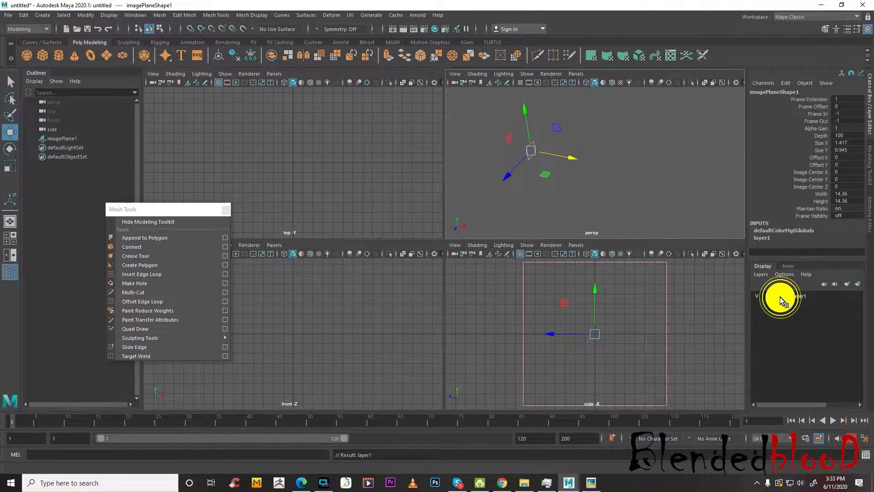
click(780, 297)
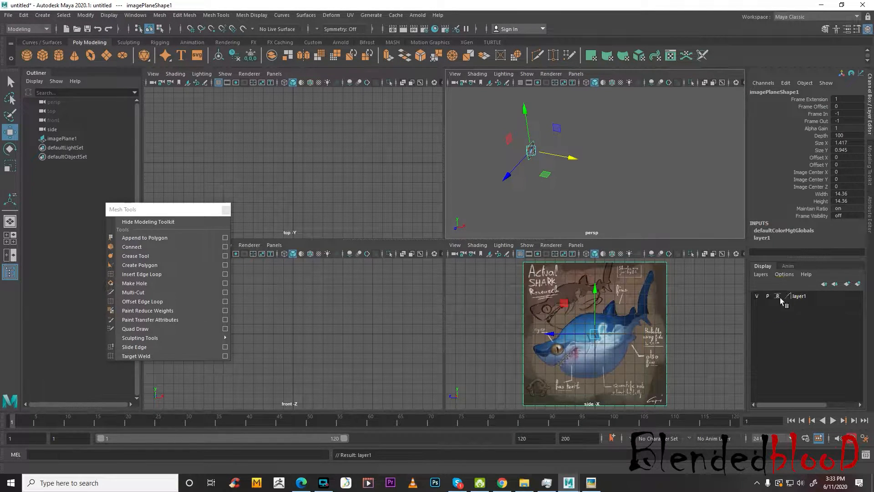
click(722, 336)
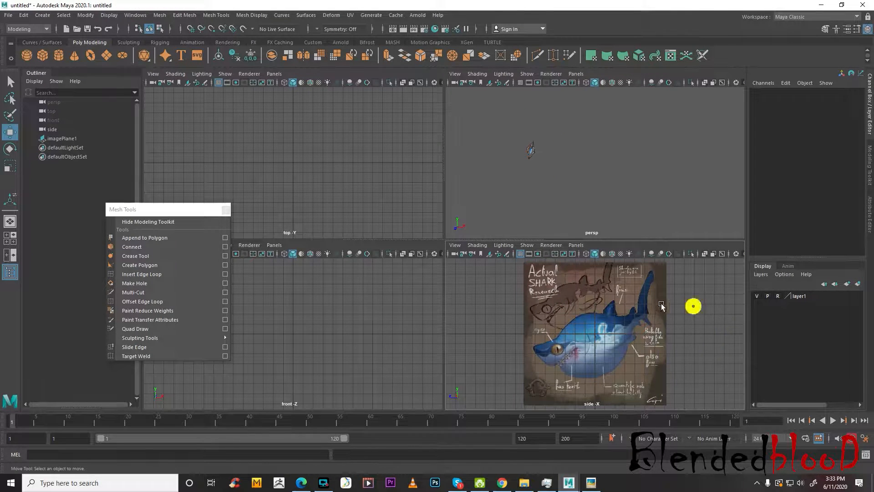
scroll(498, 315, up, 1)
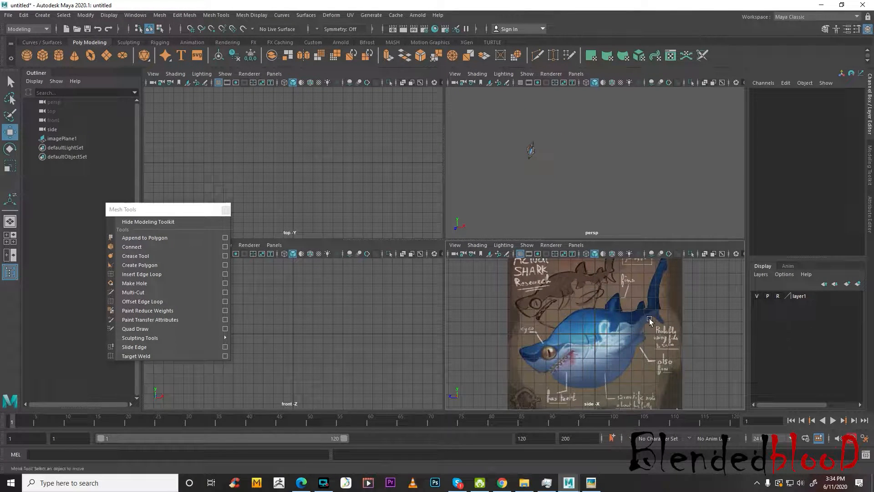
Create ten extra display layers and remove them by deleting all unused layers.
click(858, 286)
click(858, 286)
click(859, 286)
click(858, 286)
click(858, 286)
click(858, 286)
click(858, 286)
click(858, 286)
click(858, 286)
click(858, 286)
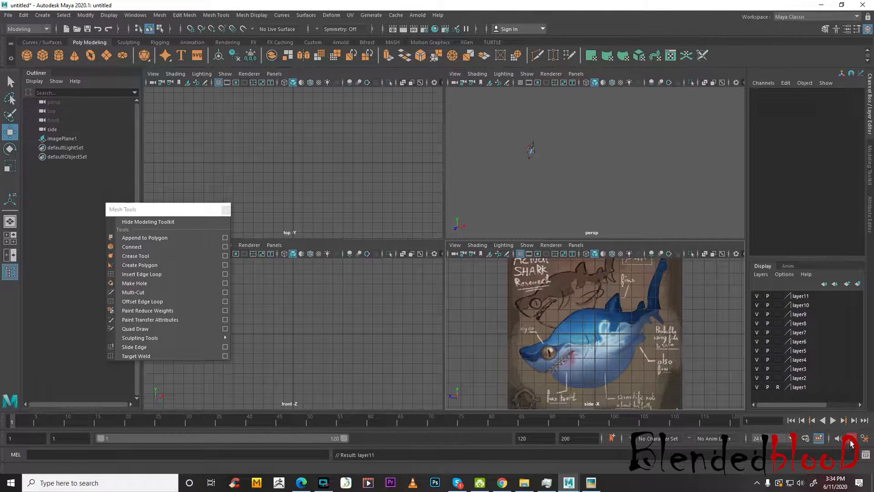
click(767, 274)
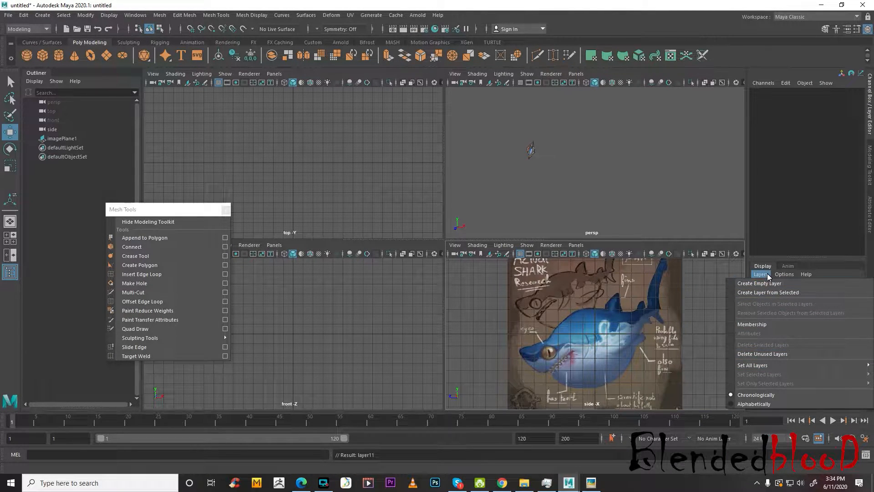
click(781, 354)
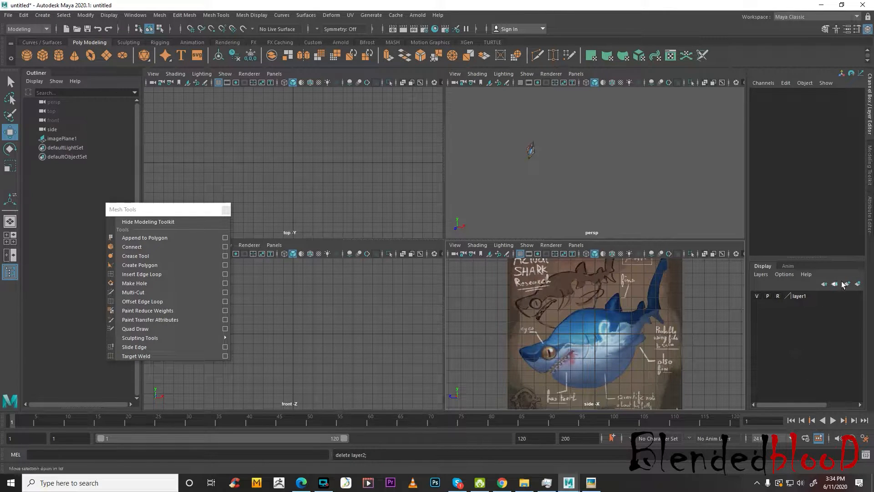
Add a new empty display layer and save the scene with Save Scene As.
click(858, 284)
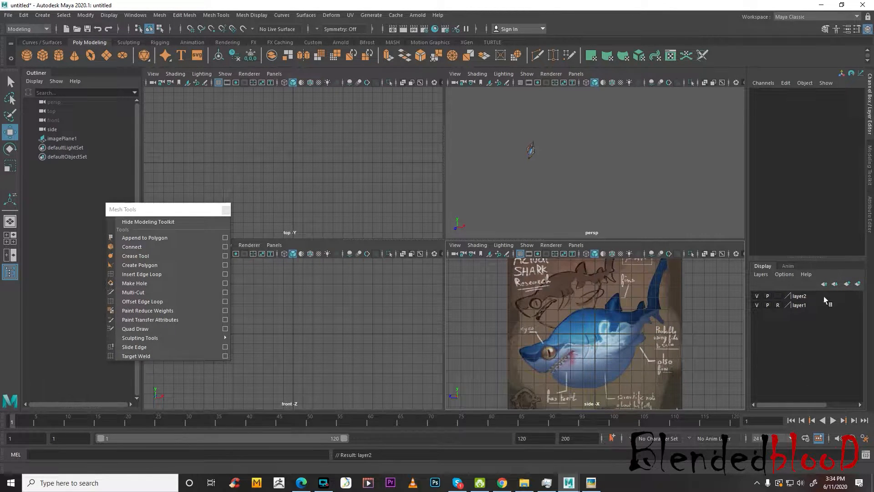
click(3, 13)
click(53, 63)
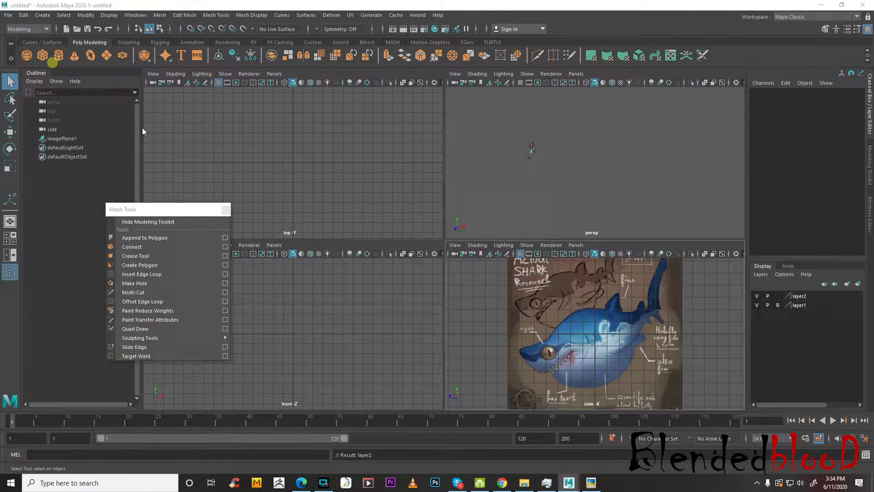
double_click(219, 227)
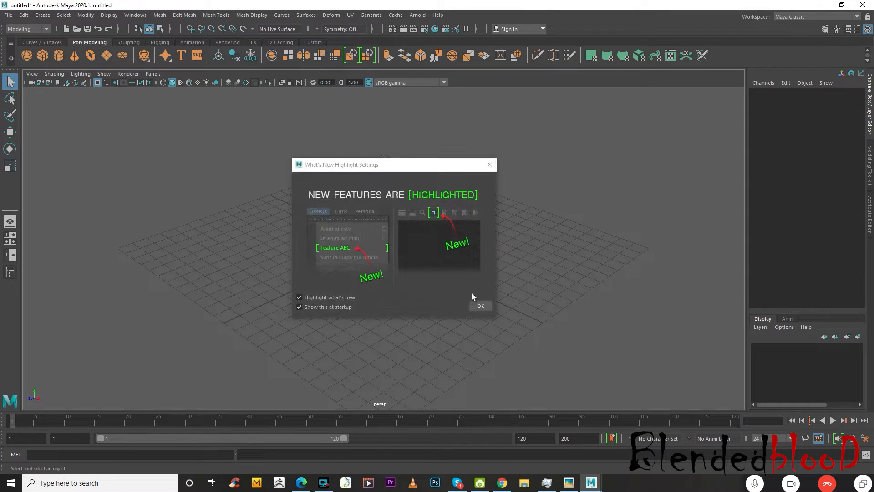
Dismiss the What's New Highlight Settings dialog and show the four-view layout.
click(480, 305)
click(510, 311)
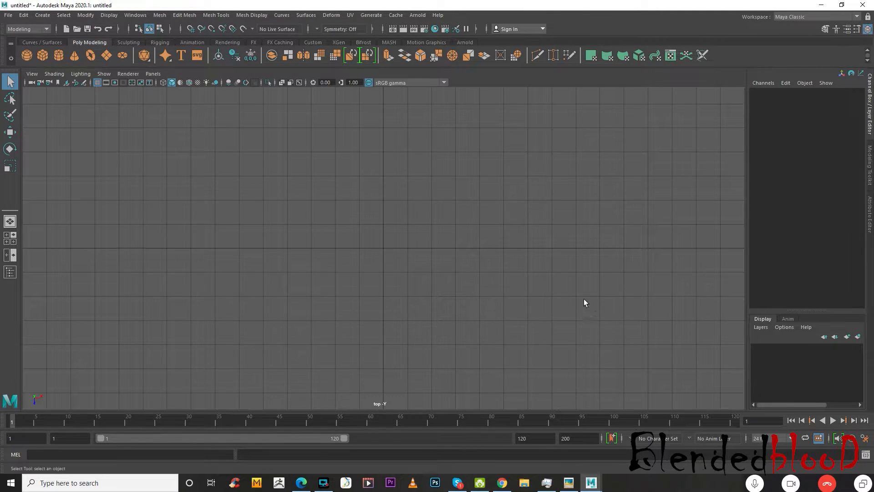
key(space)
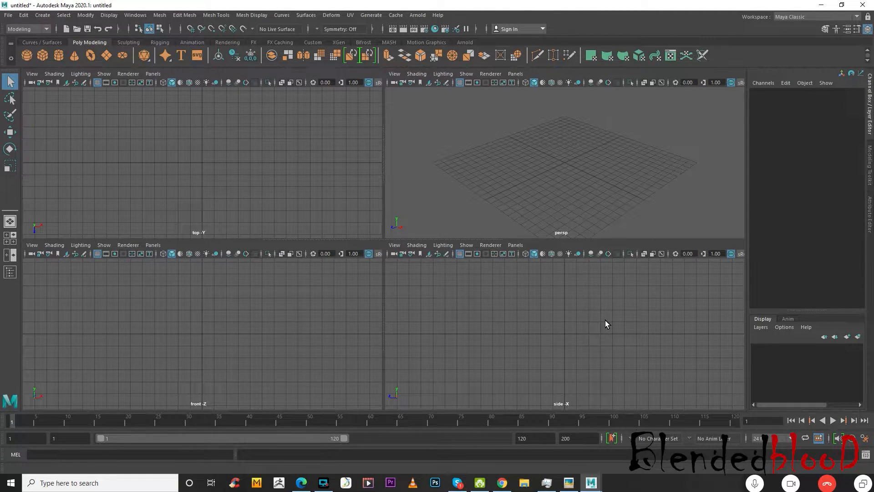
Set the Undo queue to Infinite in the preferences and save them.
click(866, 441)
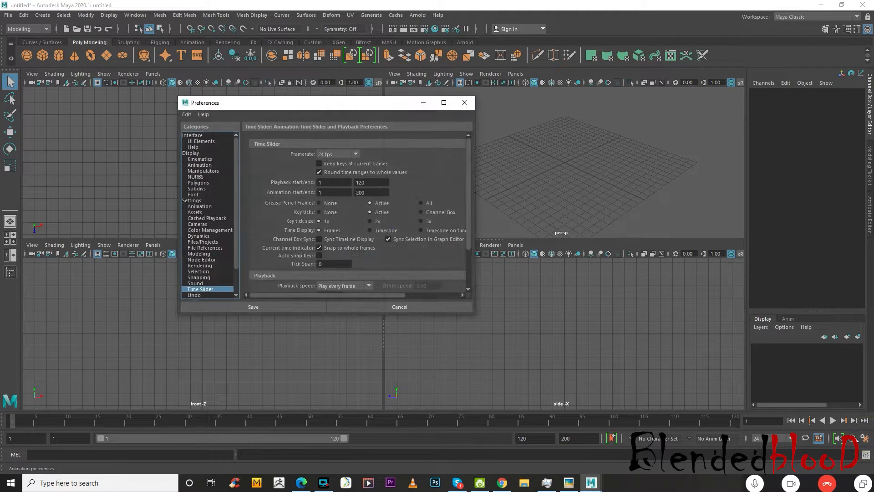
drag(353, 316, 333, 440)
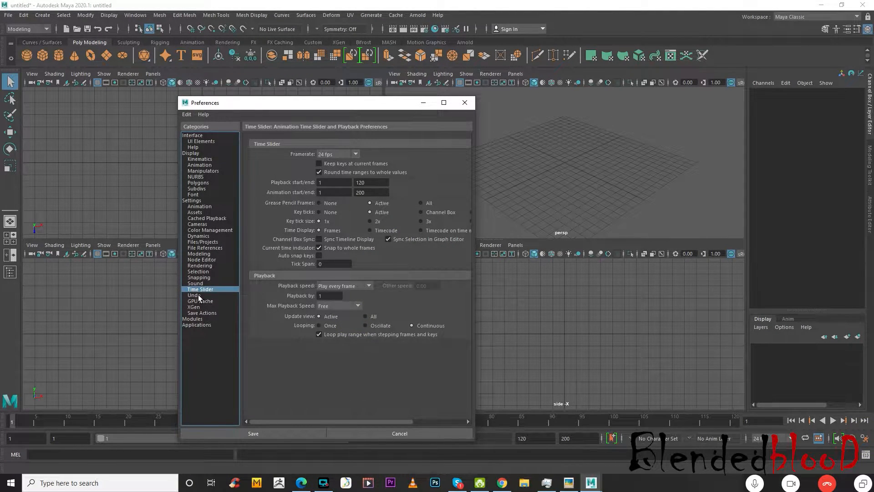
click(198, 294)
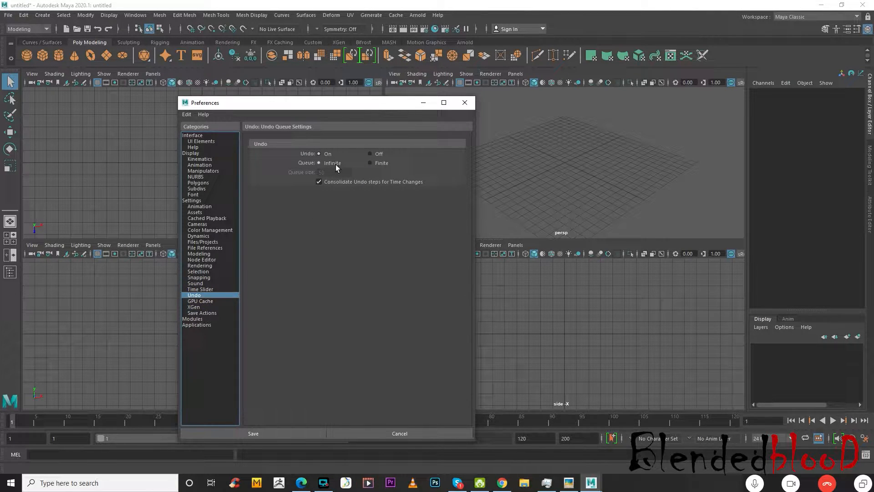
click(371, 164)
click(319, 163)
click(278, 430)
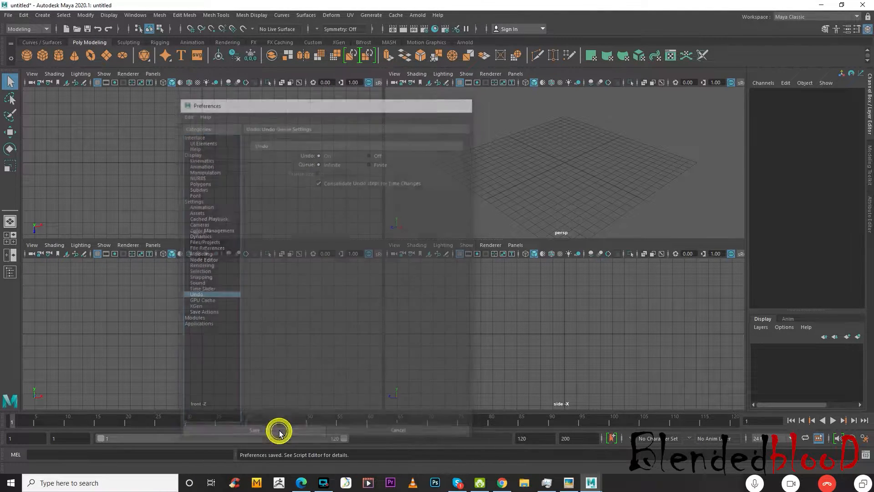
Open the scene shark_1.ma from E:\maya lecture\shark.
click(9, 15)
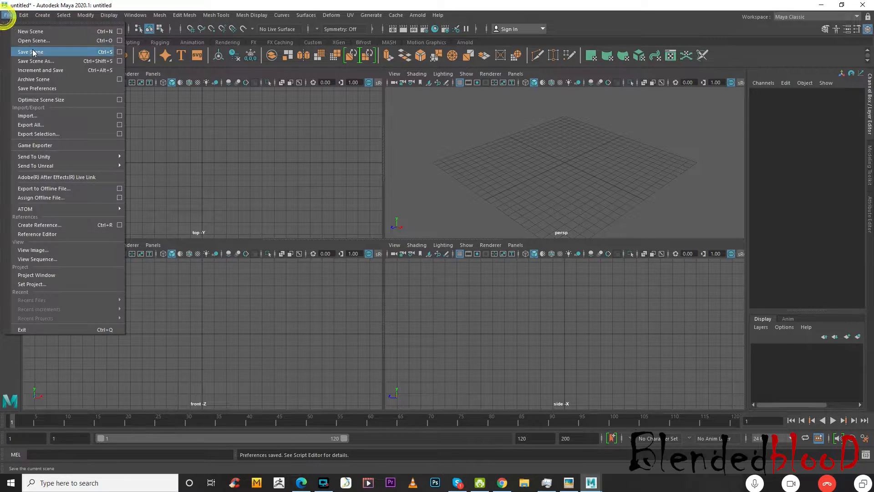
click(33, 42)
click(153, 224)
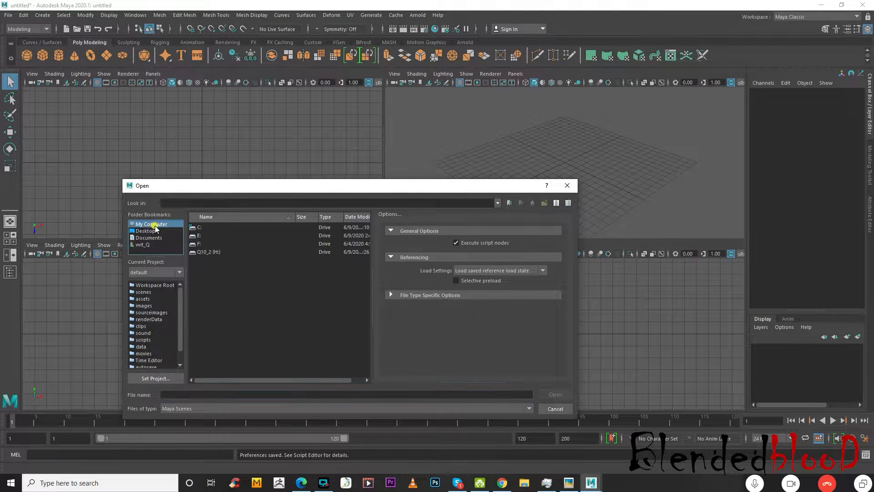
double_click(199, 235)
double_click(207, 236)
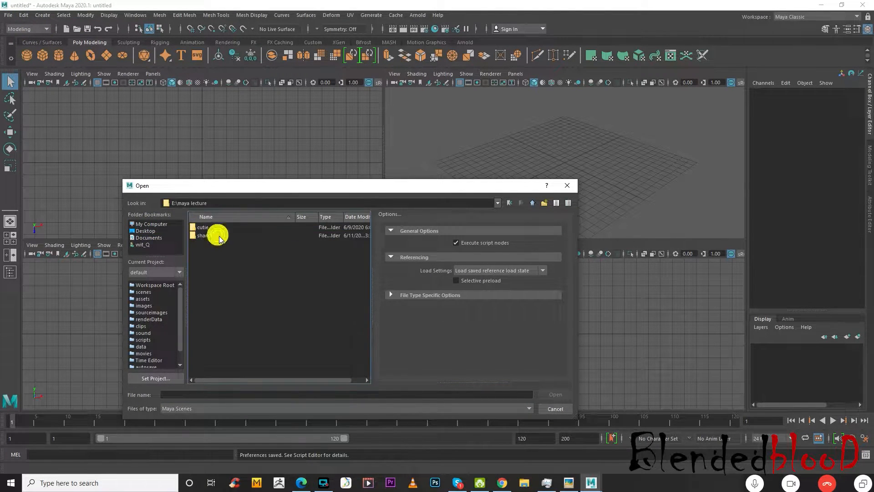
click(206, 236)
double_click(206, 235)
click(224, 228)
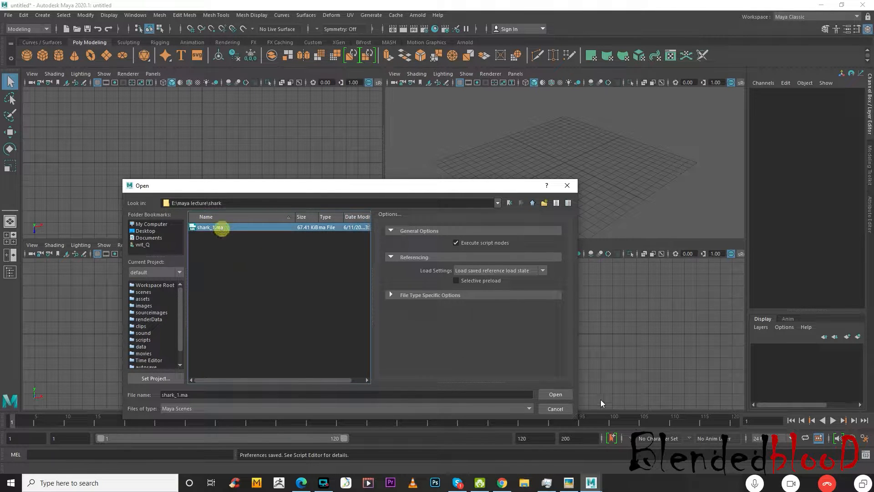
click(566, 396)
click(437, 243)
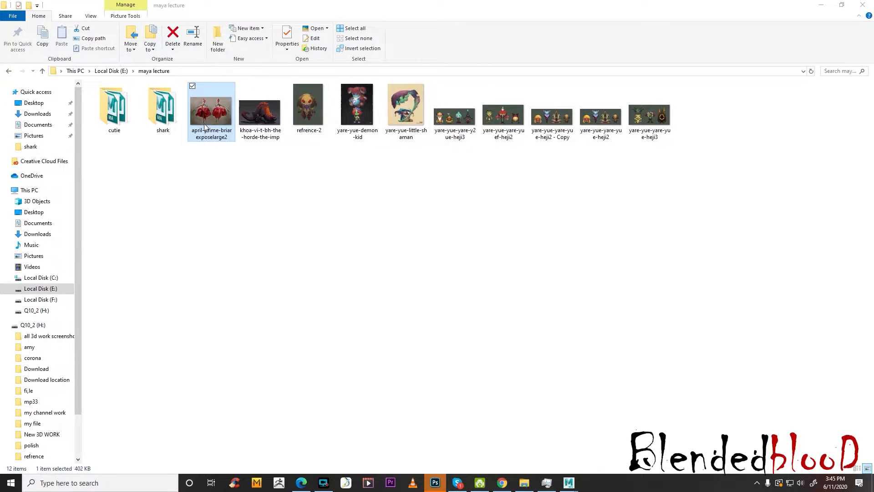
In File Explorer, open the shark folder inside maya lecture and copy the shark reference image file.
double_click(163, 110)
click(122, 134)
key(ctrl+c)
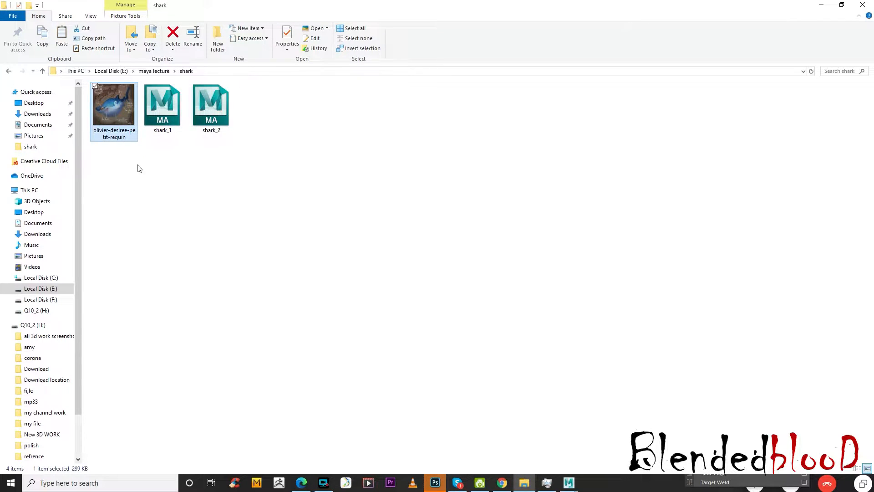
Paste a duplicate of the shark reference image into the shark folder and open the original image in Photoshop.
key(ctrl+v)
click(231, 206)
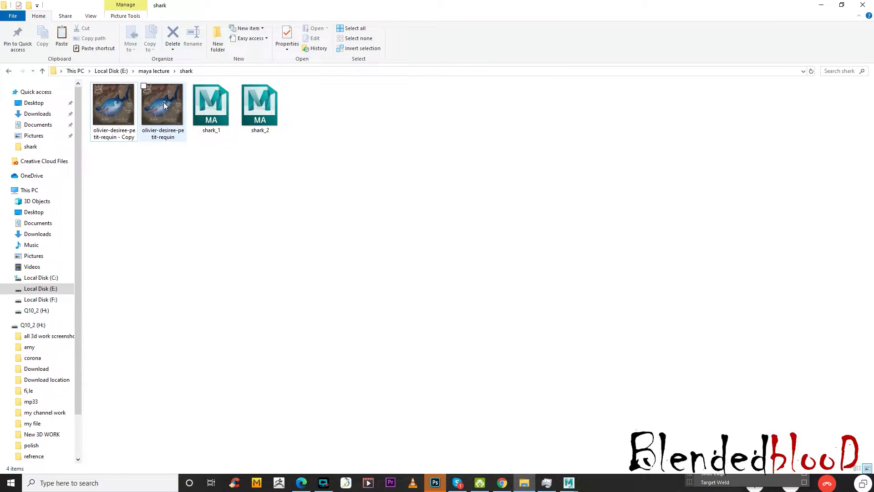
click(436, 483)
click(524, 483)
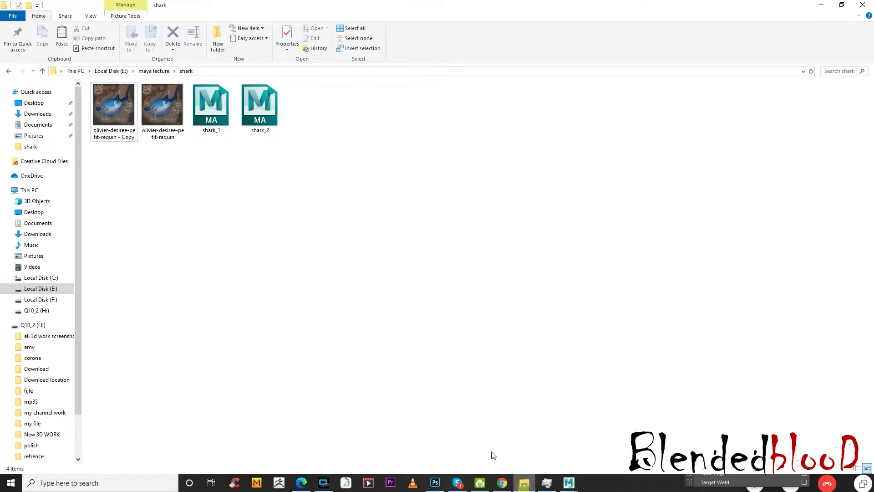
drag(162, 107, 397, 321)
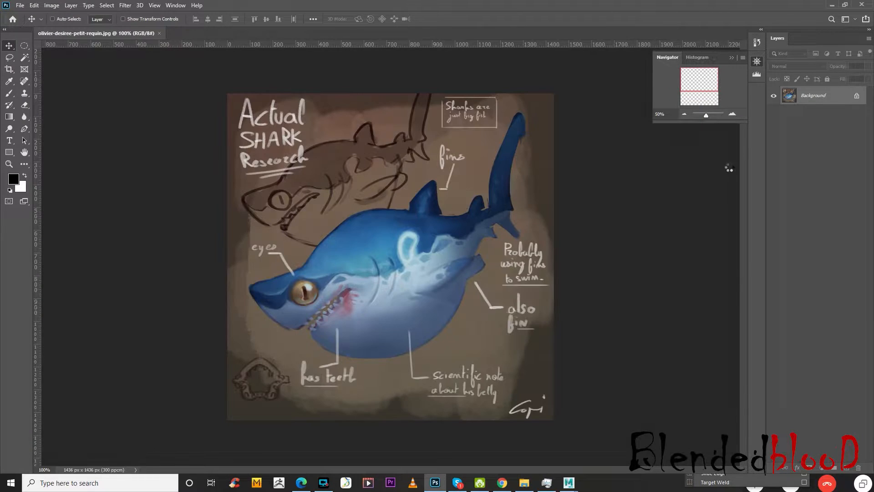
Convert the locked Background into a normal layer named Layer 0 and add a new empty layer above it.
double_click(813, 97)
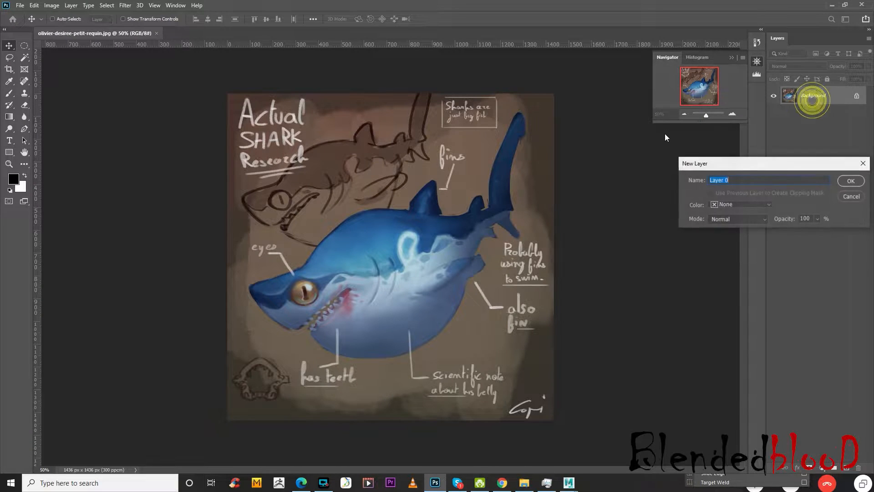
click(849, 181)
click(845, 468)
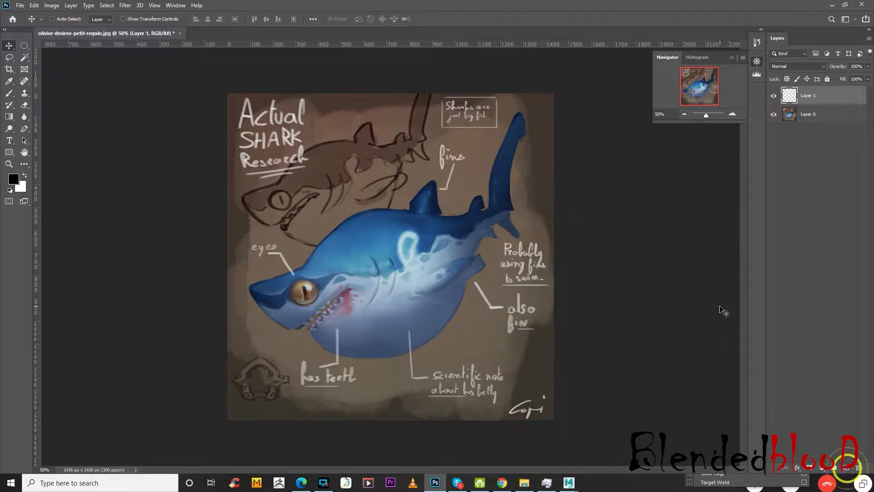
Set the foreground colour to dark grey and fill Layer 1 with it.
click(10, 181)
click(116, 221)
click(307, 125)
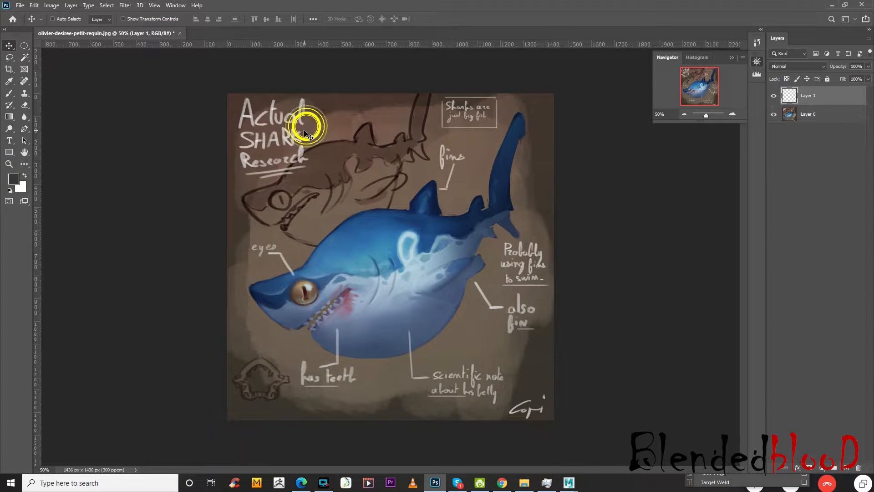
key(alt+BackSpace)
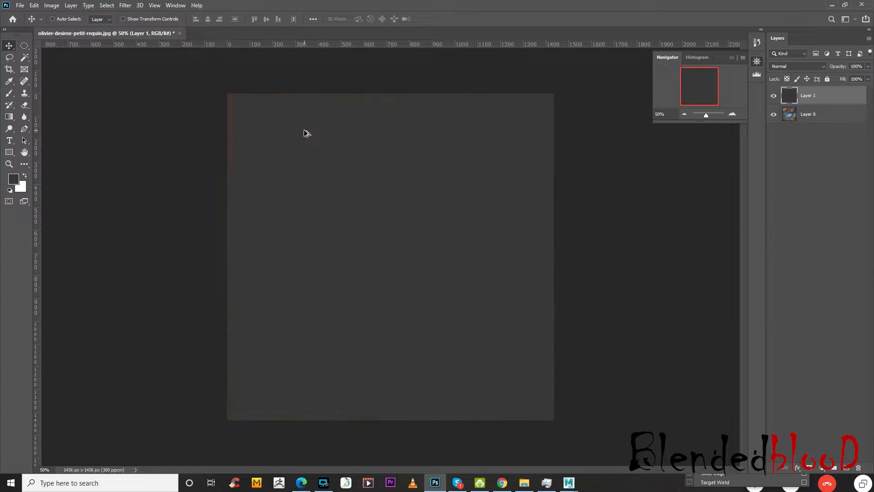
Set Layer 1's blend mode to Multiply and its opacity to 78% to darken the shark image.
click(818, 67)
click(804, 94)
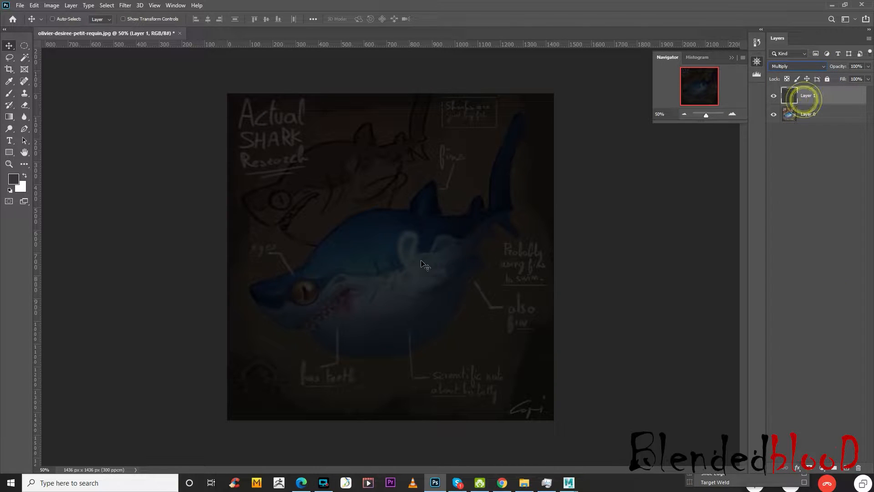
click(869, 66)
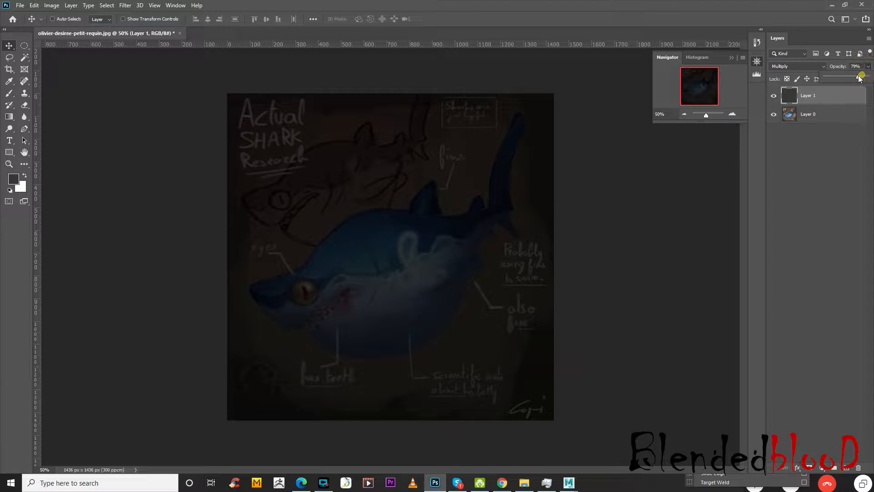
drag(867, 77, 859, 79)
click(672, 225)
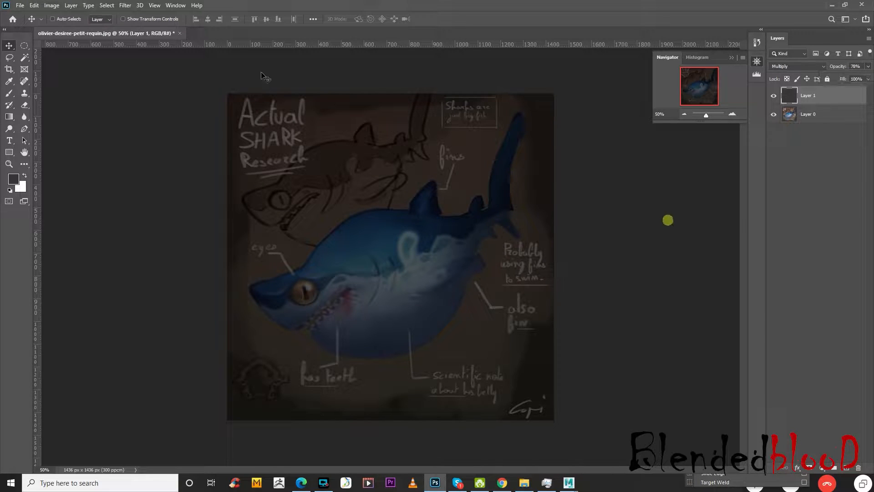
Save the darkened image as a JPEG over the original reference file in the shark folder, accepting the JPEG options.
click(20, 6)
click(50, 115)
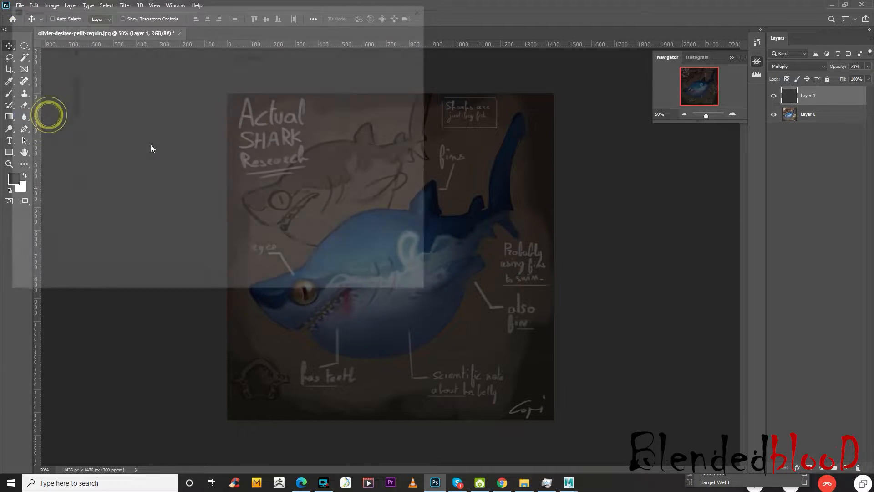
click(136, 211)
click(90, 281)
click(359, 283)
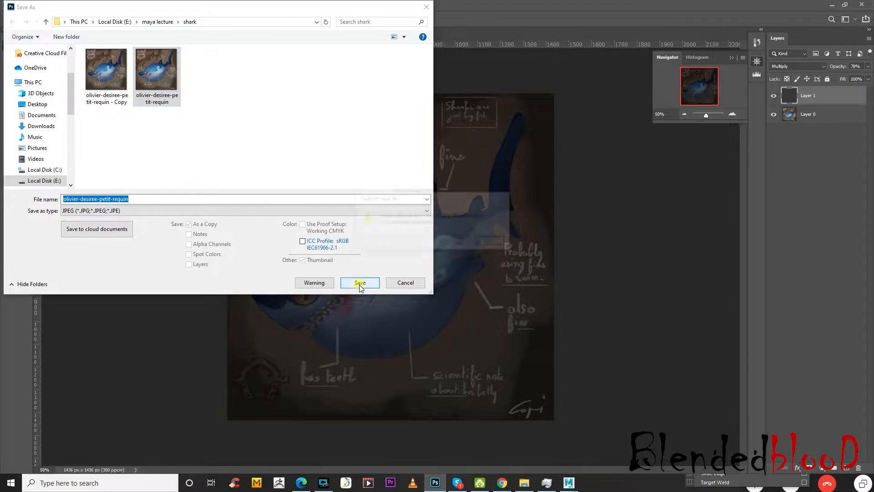
click(457, 242)
click(483, 121)
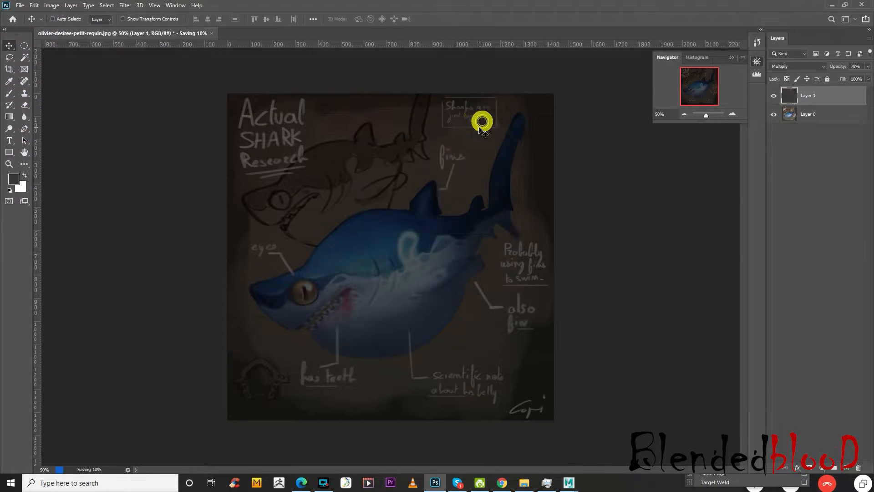
Close Photoshop without saving the layered document and return to File Explorer.
click(861, 5)
click(449, 186)
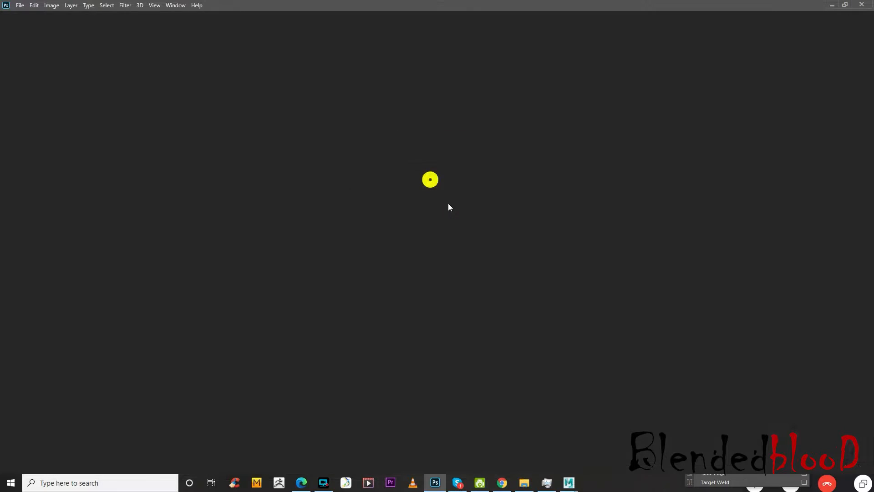
click(524, 483)
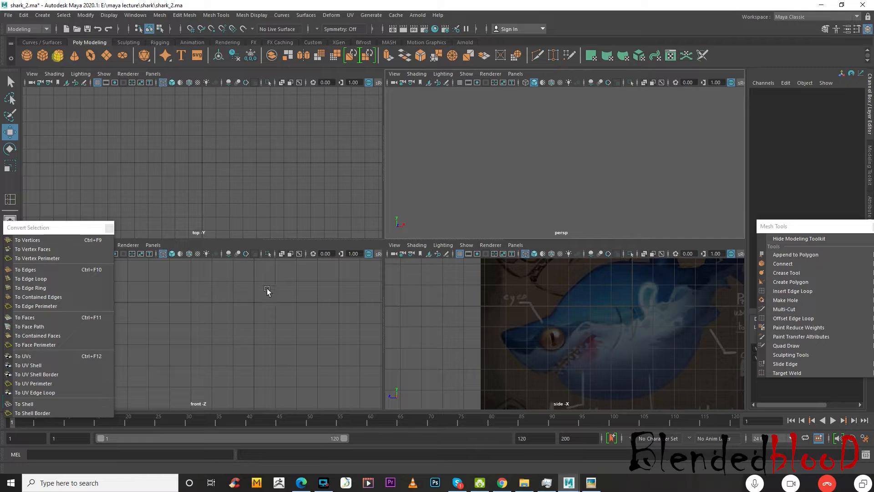
In Maya, create a polygon cylinder and rotate it about -34.5 degrees around X to follow the shark's tilt.
key(e)
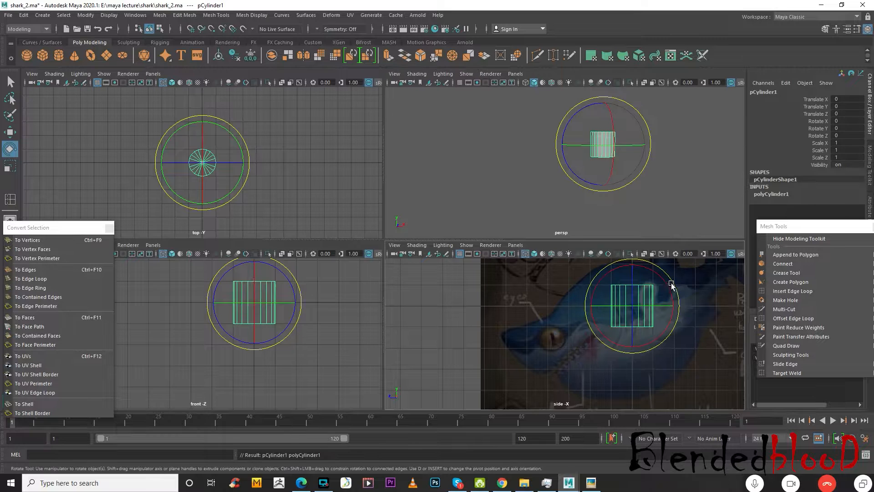
drag(669, 280, 669, 282)
click(847, 122)
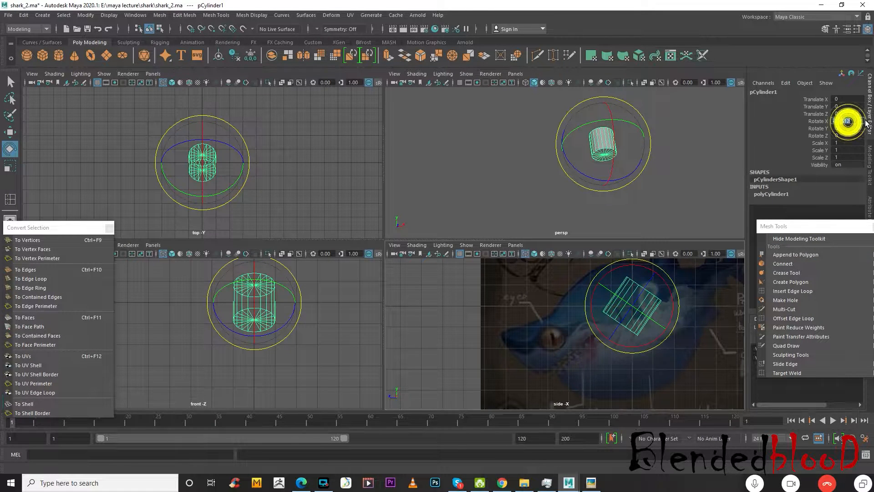
Move the floating Mesh Tools panel off the channel list and set the cylinder's Subdivisions Axis to 12.
click(807, 226)
click(774, 194)
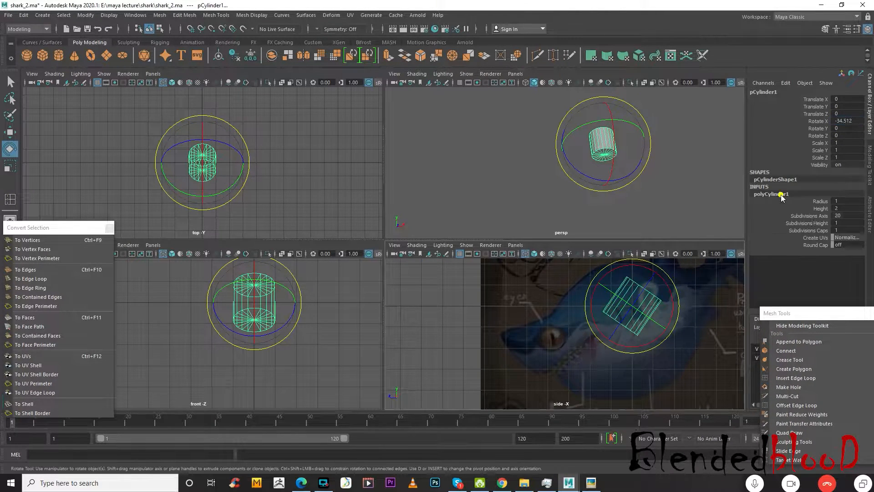
click(847, 215)
text(12)
key(Return)
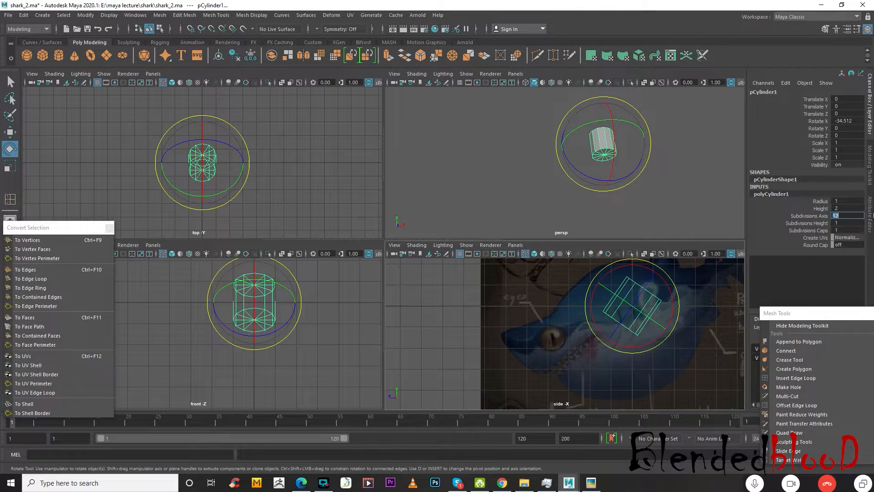
Fit the cylinder over the shark's body in the side view: scale about 2.22, rotate X about -46.7, position about Y -1.04, Z 0.91.
key(r)
drag(629, 306, 639, 355)
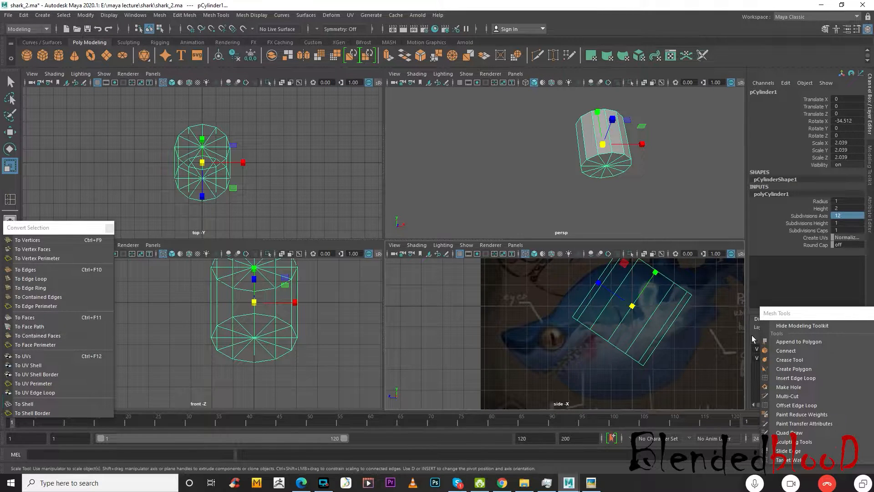
key(e)
key(w)
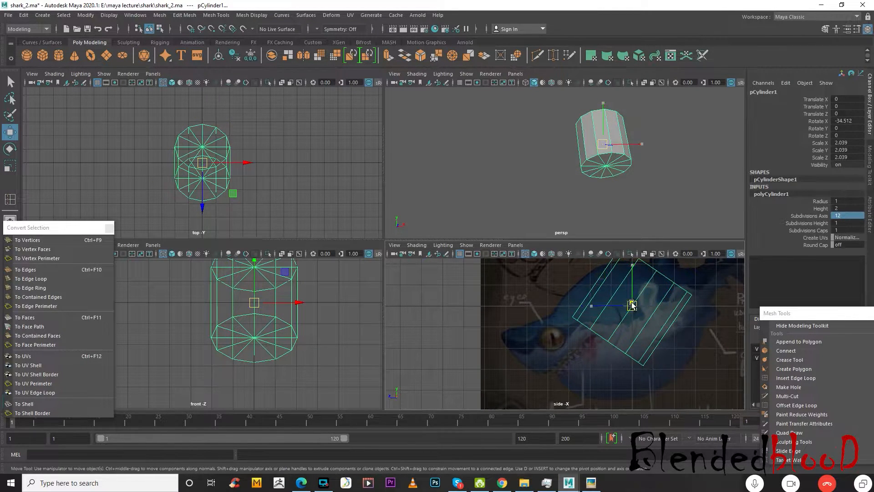
drag(632, 304, 612, 325)
key(e)
mouse_move(652, 301)
mouse_down()
mouse_move(668, 316)
mouse_move(663, 306)
mouse_up()
key(r)
drag(615, 330, 624, 339)
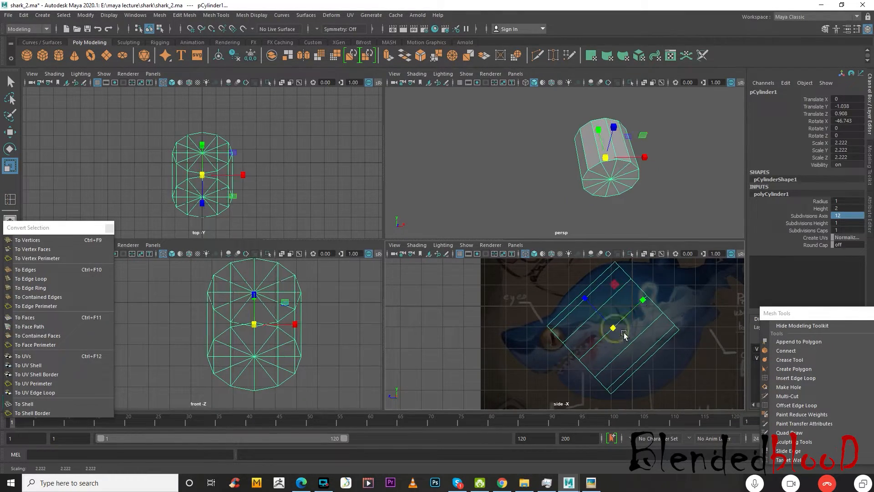
Refit the cylinder to the mid-body: X rotation about -54.7, scale about 2.86, 1.59, 2.86, position about Y -1.15, Z 0.35.
drag(642, 301, 628, 323)
key(w)
key(e)
drag(669, 304, 670, 302)
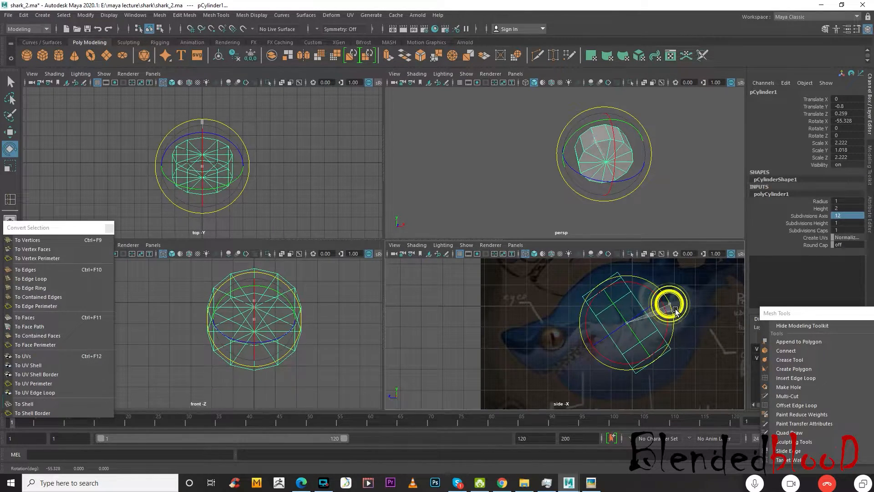
key(r)
drag(627, 323, 650, 365)
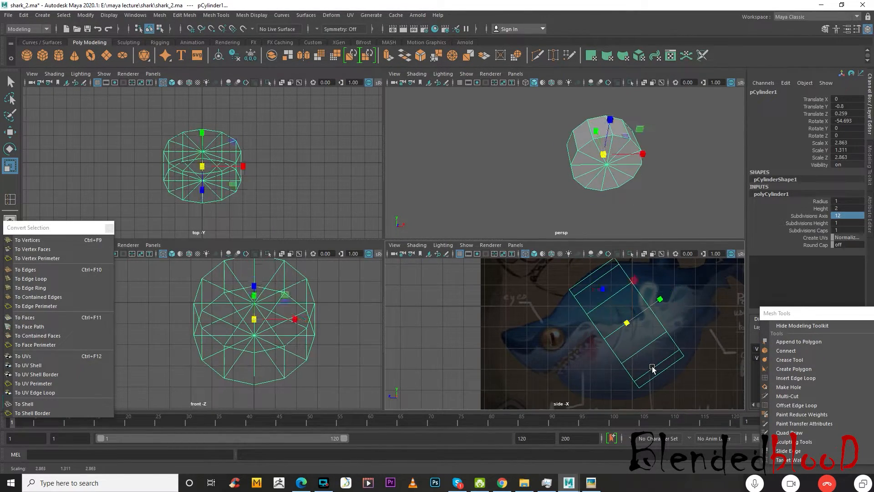
key(w)
mouse_move(628, 324)
mouse_down()
mouse_move(673, 301)
mouse_move(630, 328)
mouse_up()
key(r)
key(w)
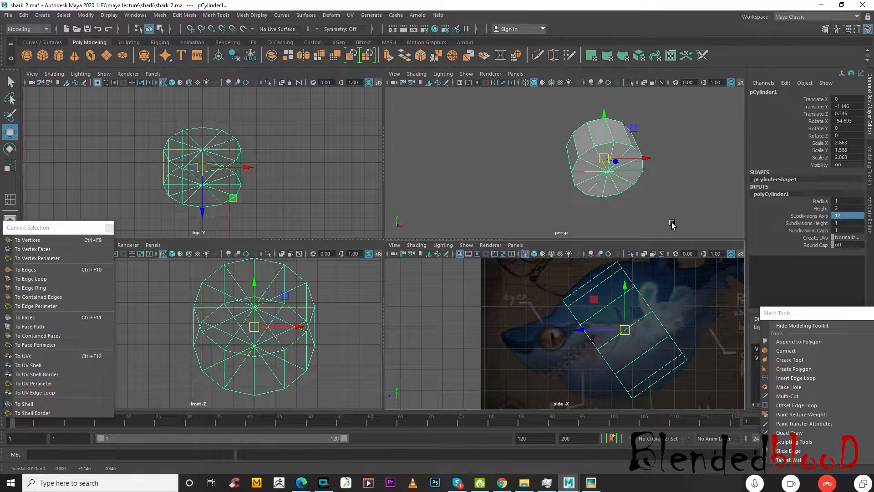
Select the centre vertices of both cylinder caps, convert them to faces and delete the caps.
click(671, 201)
right_drag(634, 182, 616, 172)
scroll(617, 163, up, 2)
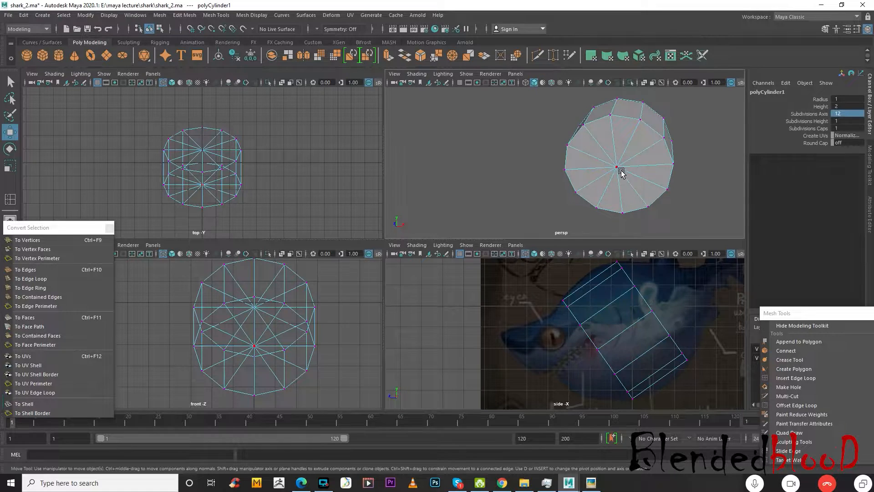
click(618, 167)
alt+drag(633, 157, 586, 164)
shift+click(586, 163)
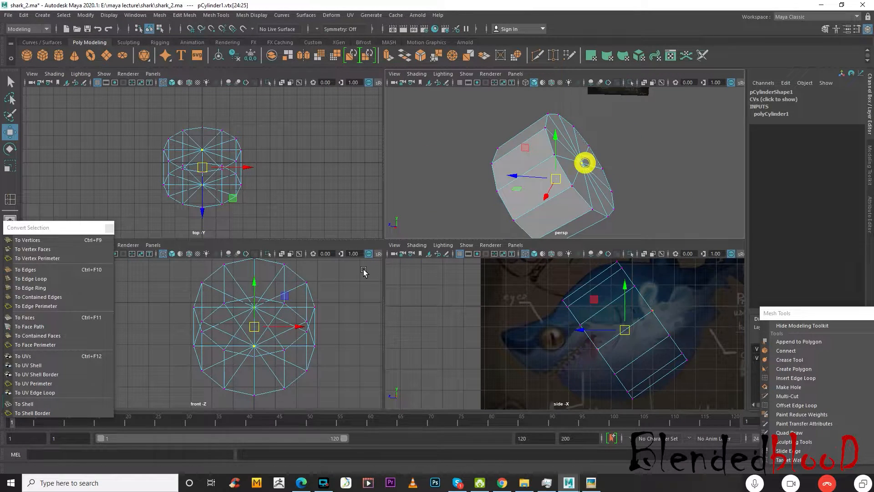
click(24, 318)
key(Delete)
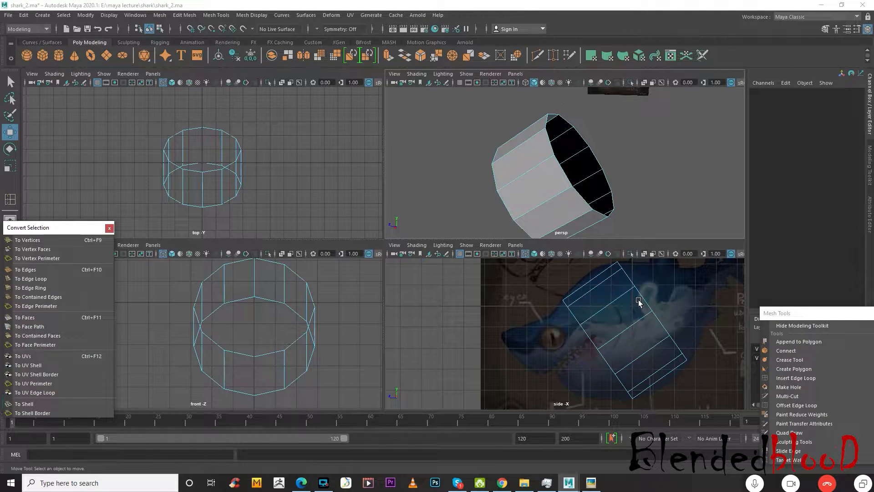
Insert an edge loop around the middle of the open cylinder and scale it up slightly to round the body.
click(801, 378)
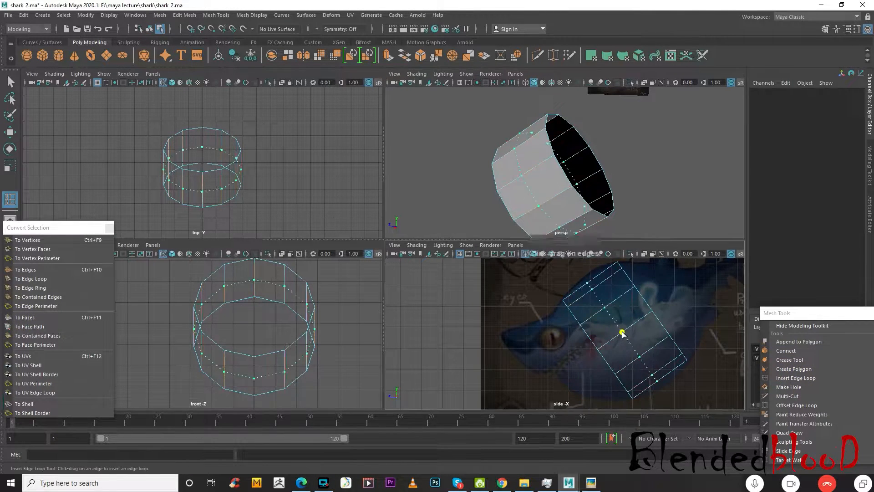
click(622, 333)
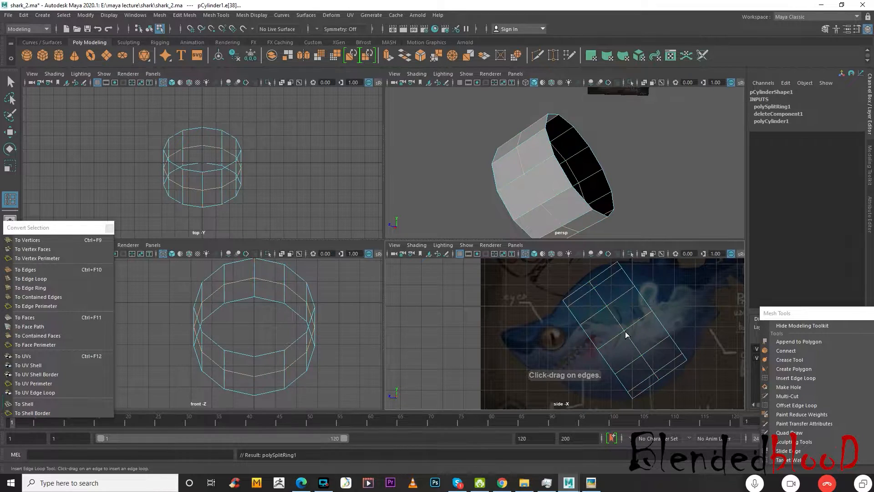
key(r)
drag(625, 331, 635, 345)
key(w)
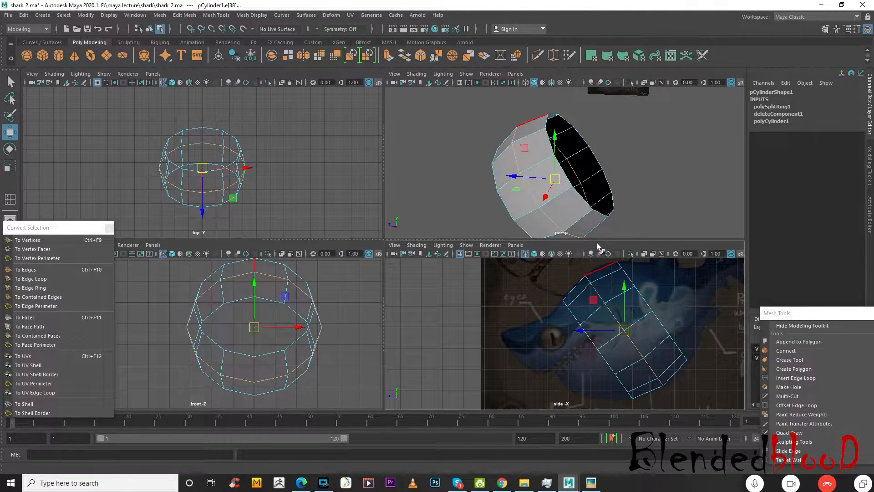
Bridge two opposite border edges across the middle of one open end of the cylinder.
right_drag(582, 182, 599, 159)
right_drag(574, 314, 574, 291)
click(594, 343)
key(space)
alt+drag(633, 230, 444, 254)
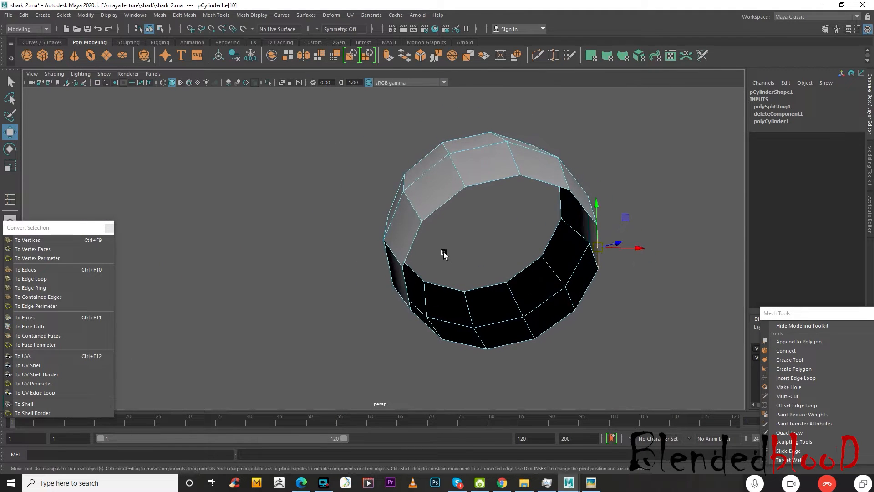
shift+right_click(419, 235)
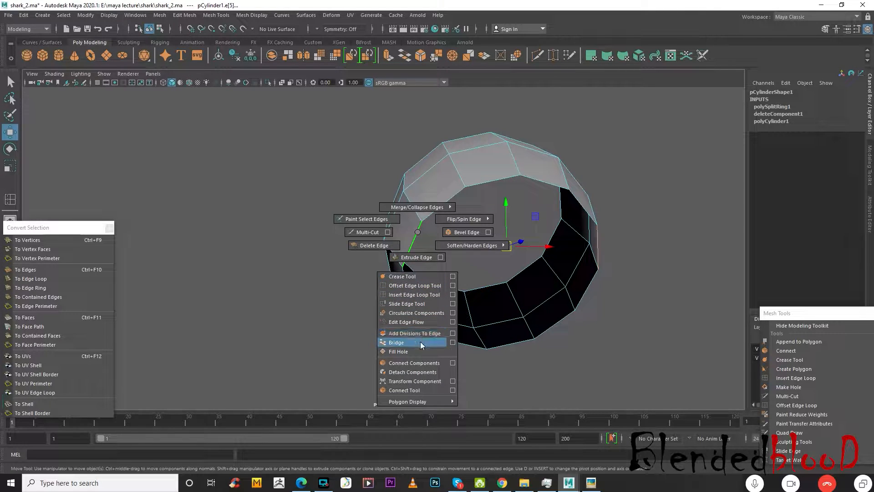
click(396, 343)
Bridge the opposite pair of border edges directly above the first bridge on the same open end.
click(582, 208)
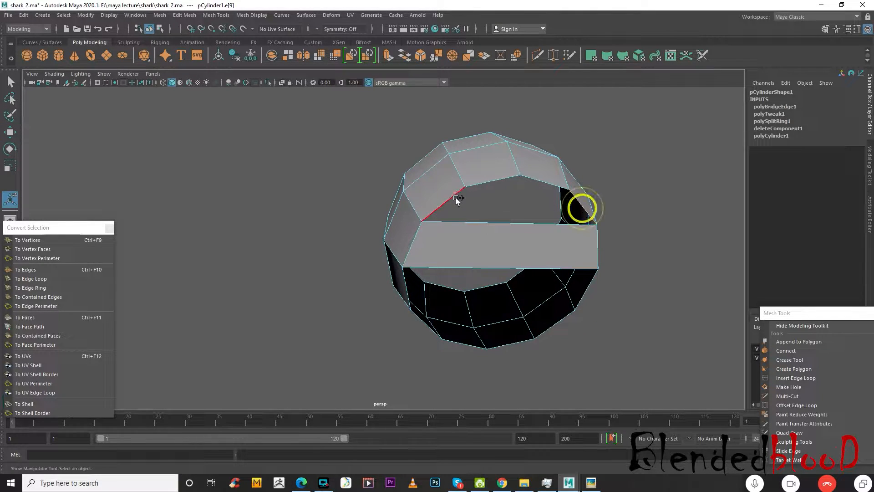
click(457, 197)
shift+right_click(456, 197)
click(435, 306)
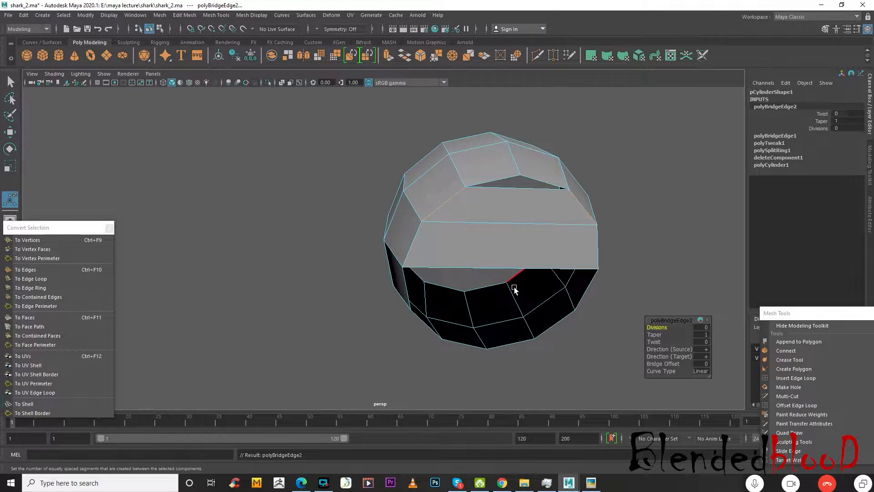
Bridge the two remaining opposite pairs of border edges in the lower part of the cylinder's open end.
alt+drag(515, 255, 517, 279)
click(412, 286)
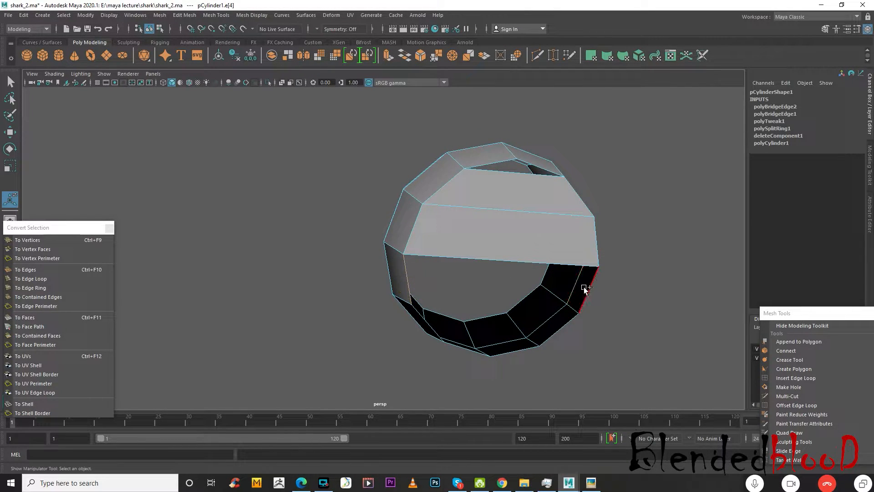
shift+right_drag(588, 288, 574, 398)
alt+drag(612, 316, 581, 324)
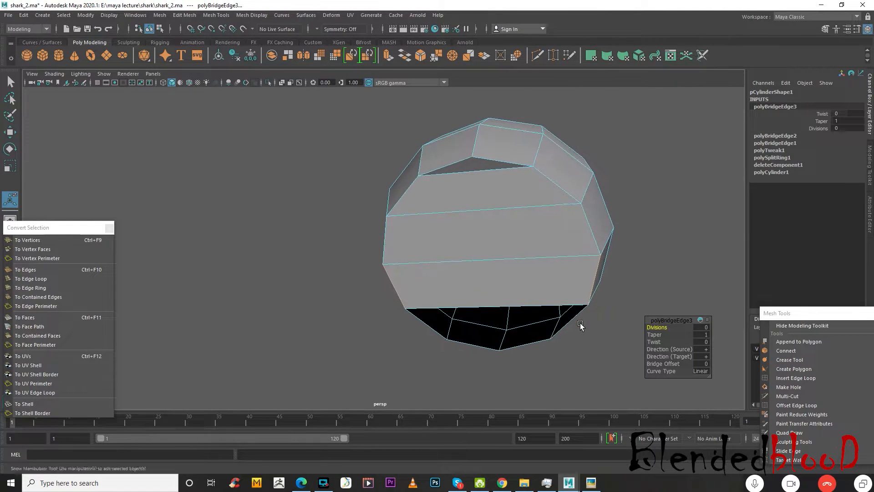
click(576, 316)
shift+right_drag(428, 314, 423, 427)
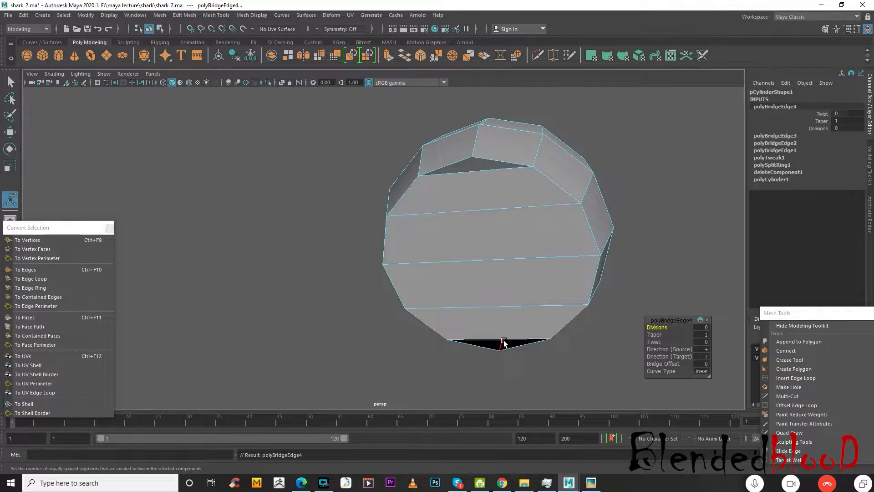
Insert an edge loop down the centre of the bridged strips on the closed end.
click(795, 377)
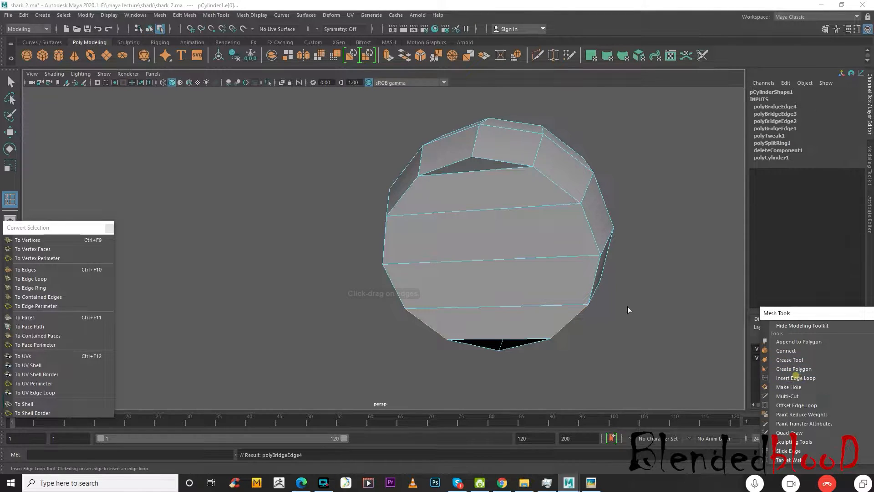
click(481, 209)
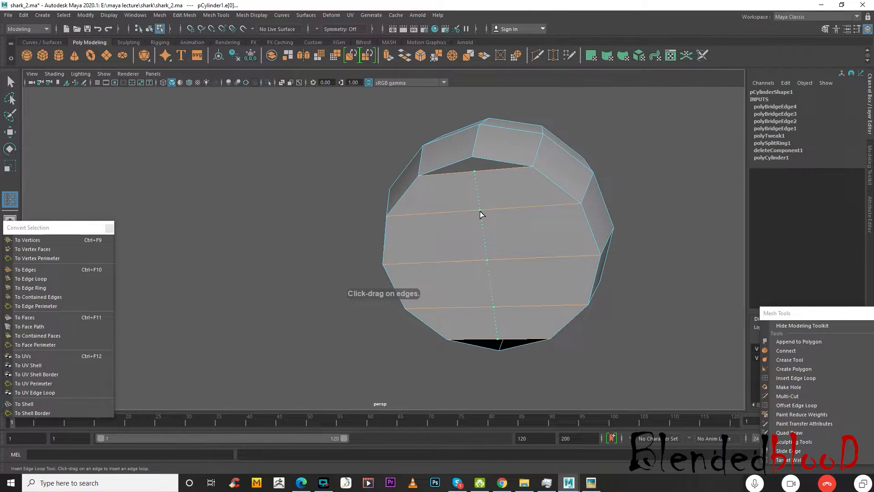
key(w)
Target-weld the loose end vertices of the centre loop onto the rim vertices to close the remaining triangular gaps.
right_drag(489, 224, 541, 239)
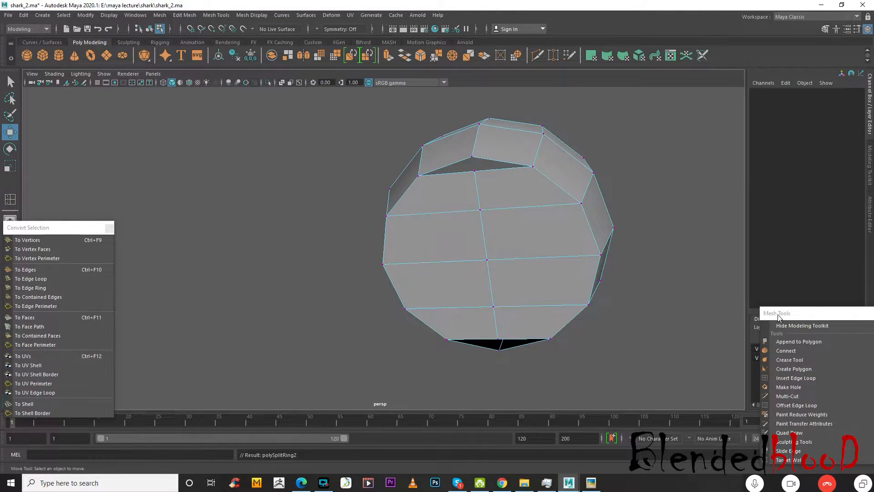
drag(778, 317, 733, 171)
click(747, 313)
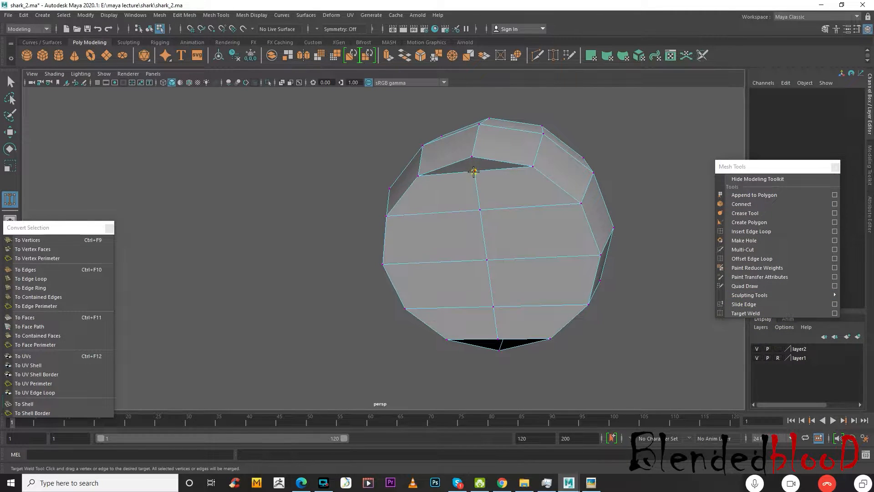
drag(474, 172, 483, 215)
alt+drag(423, 195, 494, 326)
key(w)
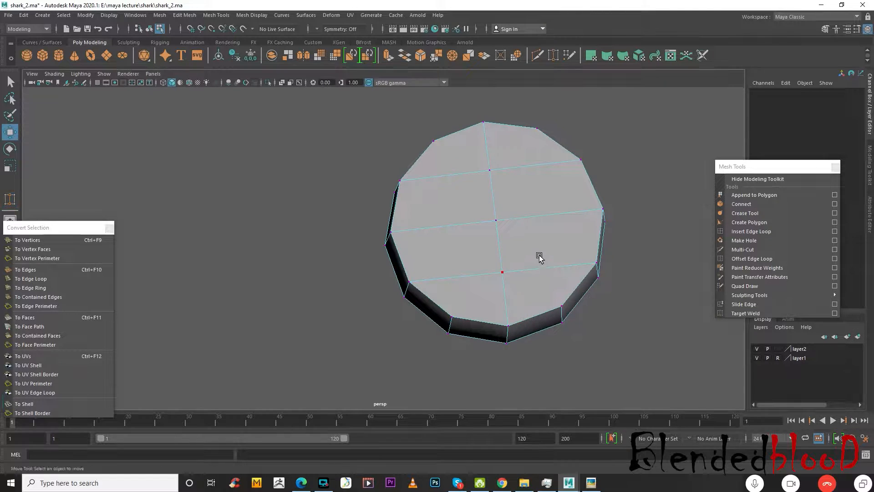
alt+drag(540, 255, 540, 258)
right_drag(540, 256, 548, 264)
click(546, 295)
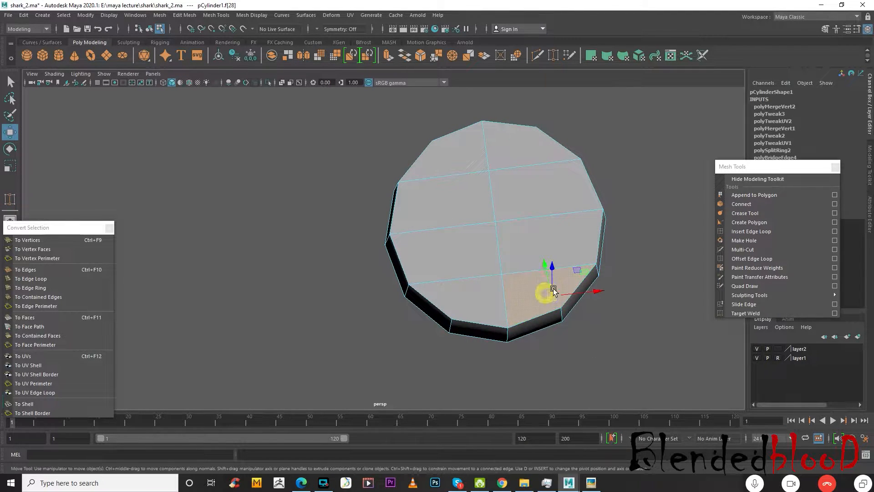
click(48, 241)
Extrude the upper-half faces of the front cap forward and down to the snout tip in the side-view reference.
alt+drag(560, 307, 515, 232)
right_drag(515, 231, 516, 254)
click(513, 229)
shift+click(439, 242)
shift+click(424, 198)
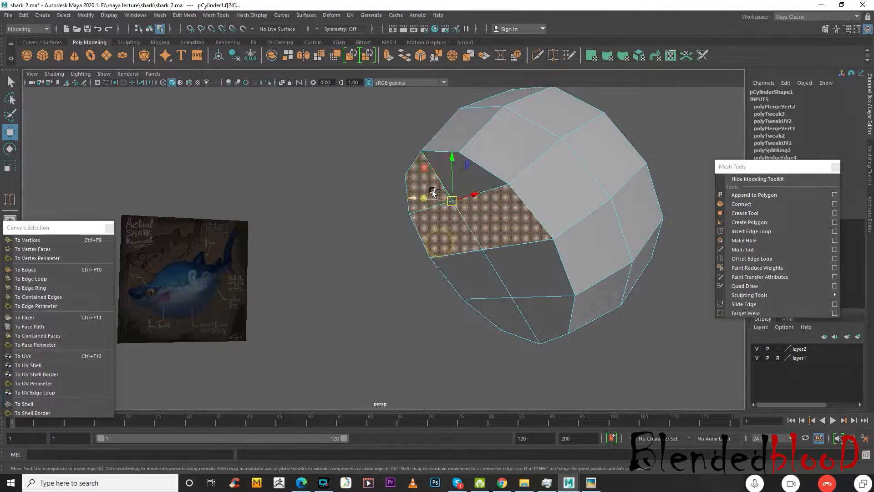
key(space)
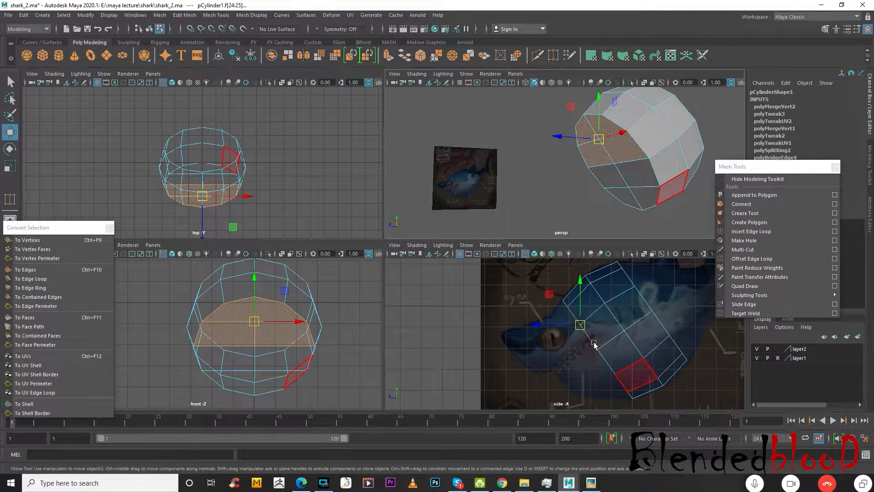
key(space)
key(space)
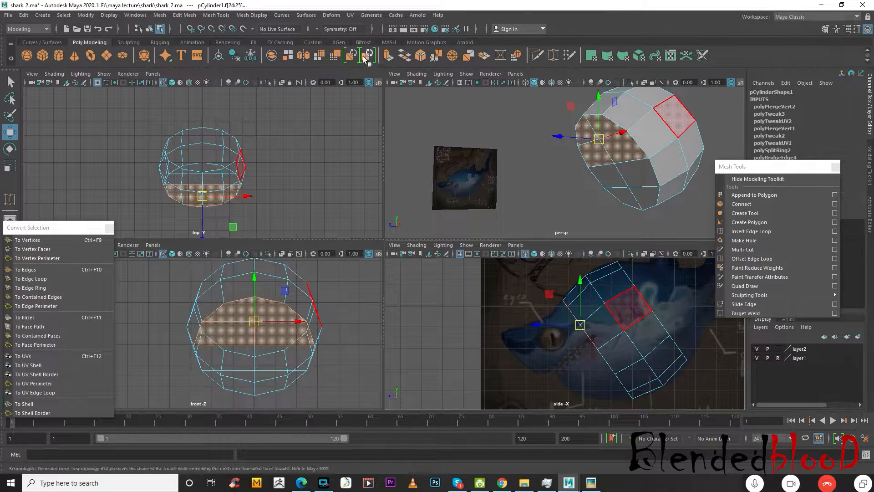
key(ctrl+e)
click(644, 282)
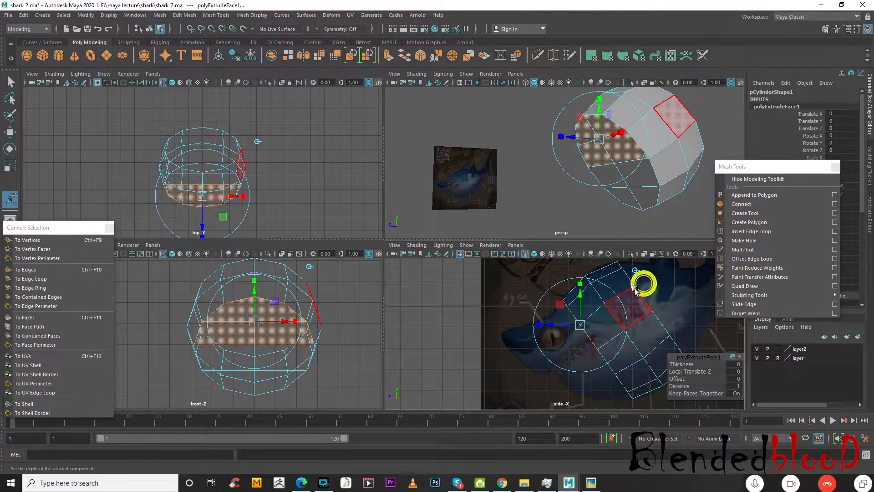
key(w)
drag(580, 325, 514, 353)
click(562, 350)
key(e)
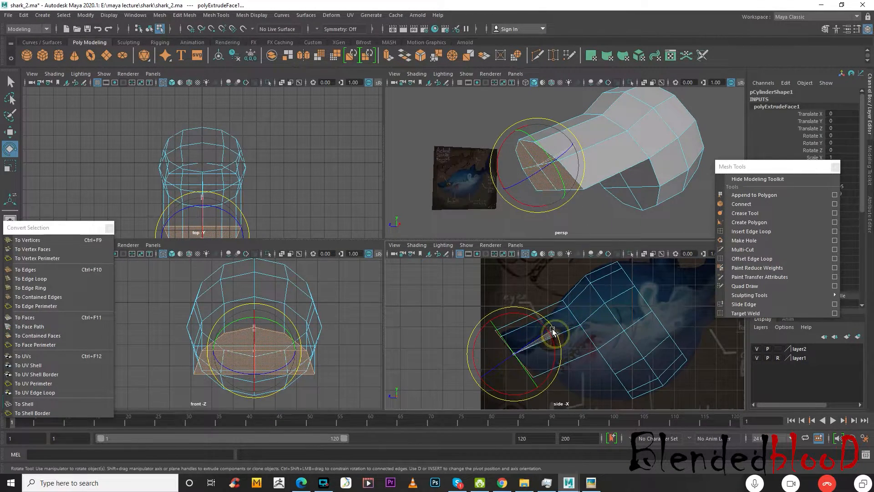
key(w)
click(597, 354)
key(space)
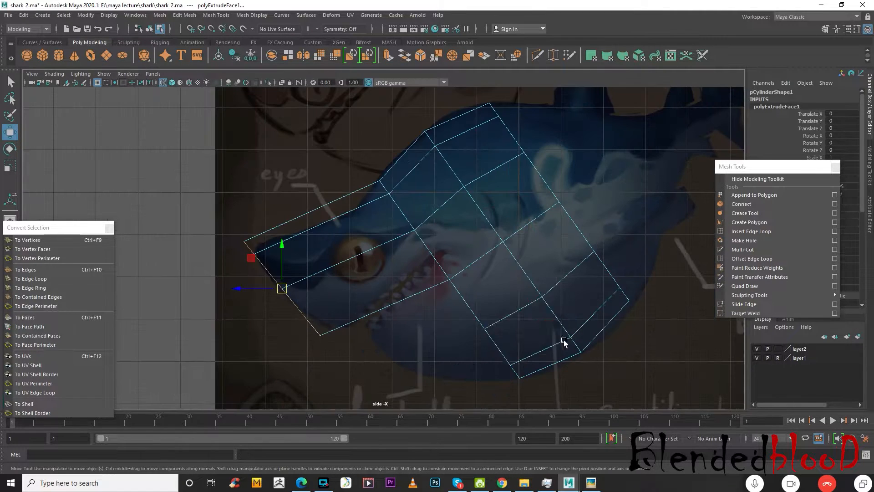
Move the lower vertex at the snout's base up to the mouth corner and raise the vertex behind it to match.
right_drag(446, 280, 403, 227)
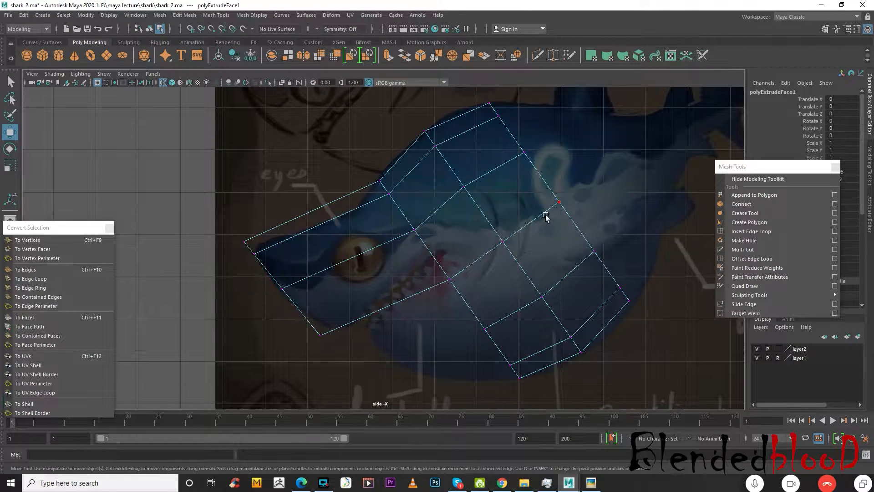
click(563, 196)
click(452, 281)
drag(453, 282, 445, 254)
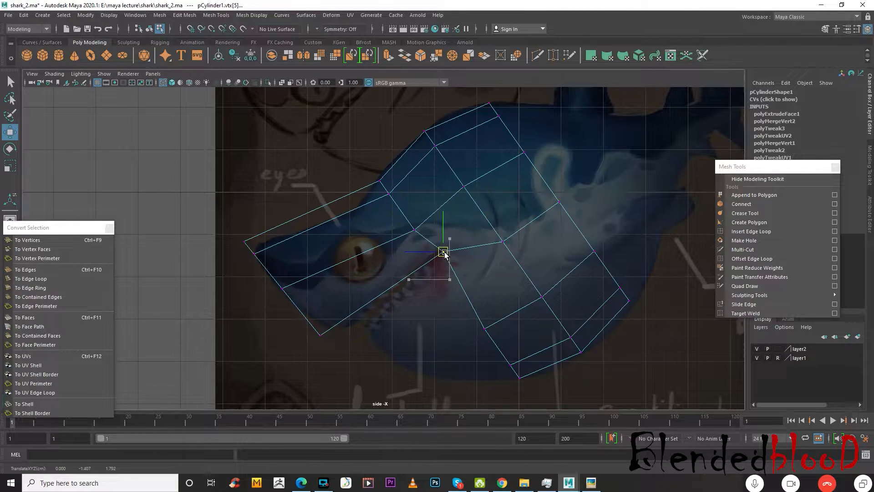
click(502, 242)
drag(503, 241, 494, 234)
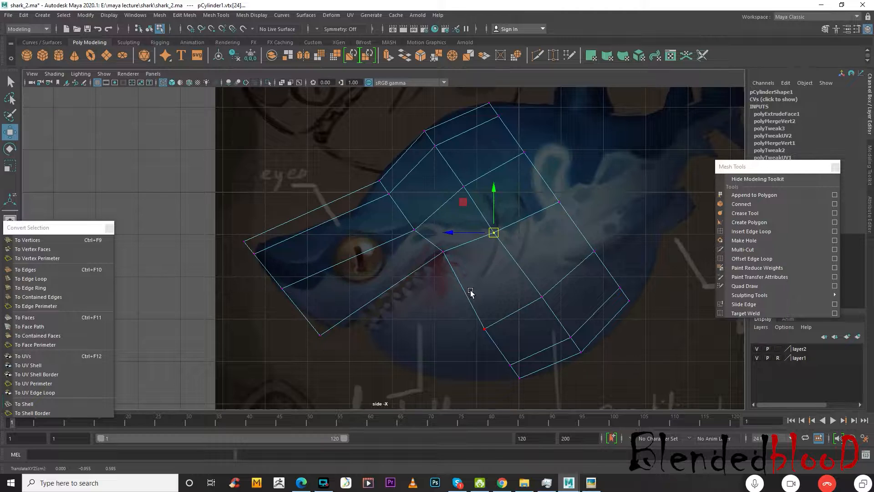
Extrude the lower-half faces of the front cap forward and down along the lower jaw in the side view.
key(space)
key(space)
alt+drag(509, 262, 533, 212)
right_drag(533, 212, 535, 234)
click(536, 211)
shift+click(462, 263)
shift+click(510, 292)
shift+click(548, 265)
click(388, 55)
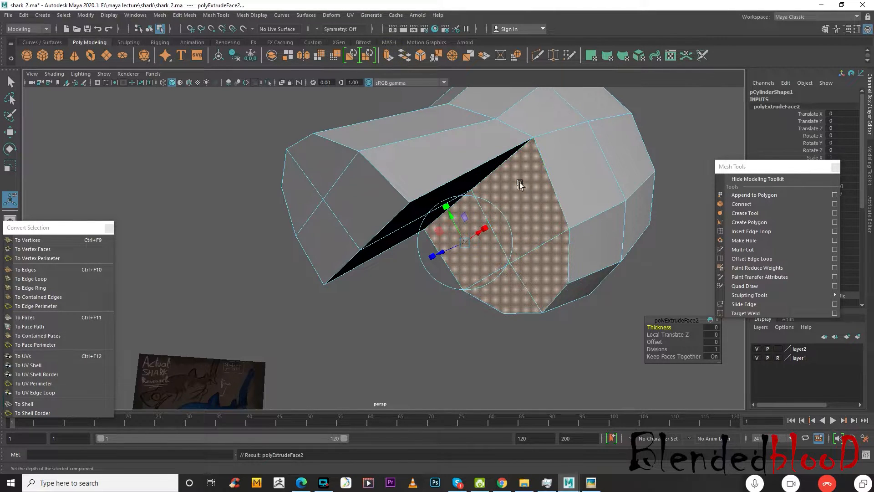
key(w)
key(space)
key(space)
drag(482, 314, 389, 351)
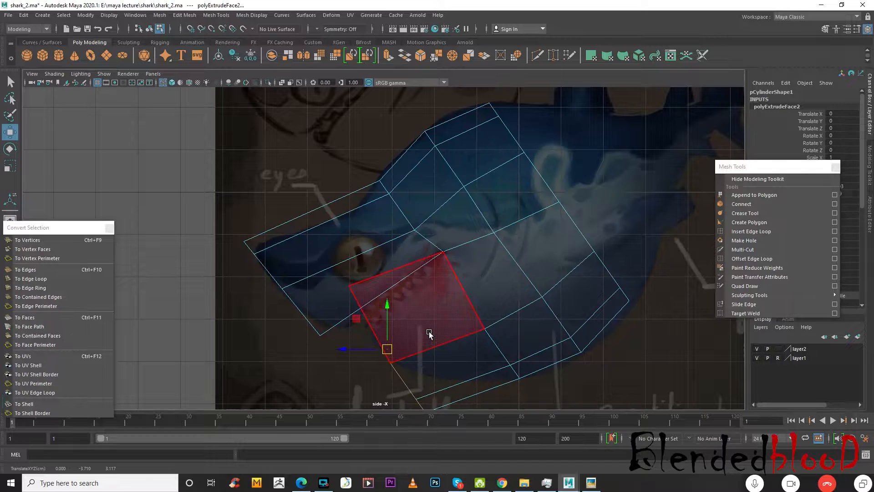
Scale down the extruded lower-jaw faces to narrow the jaw towards the chin.
key(r)
alt+middle_drag(389, 348, 421, 326)
drag(419, 326, 409, 315)
key(space)
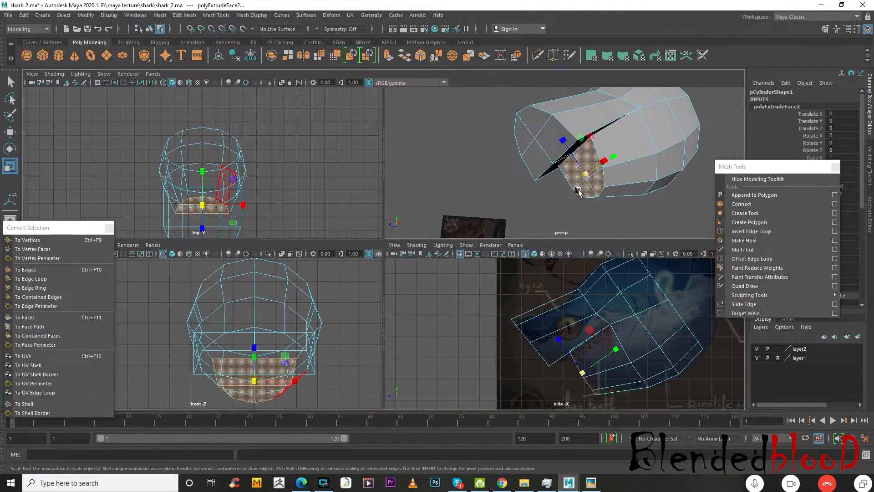
key(space)
key(space)
key(space)
drag(419, 326, 385, 254)
Scale the jaw's end faces smaller and position them on the chin tip of the reference.
key(w)
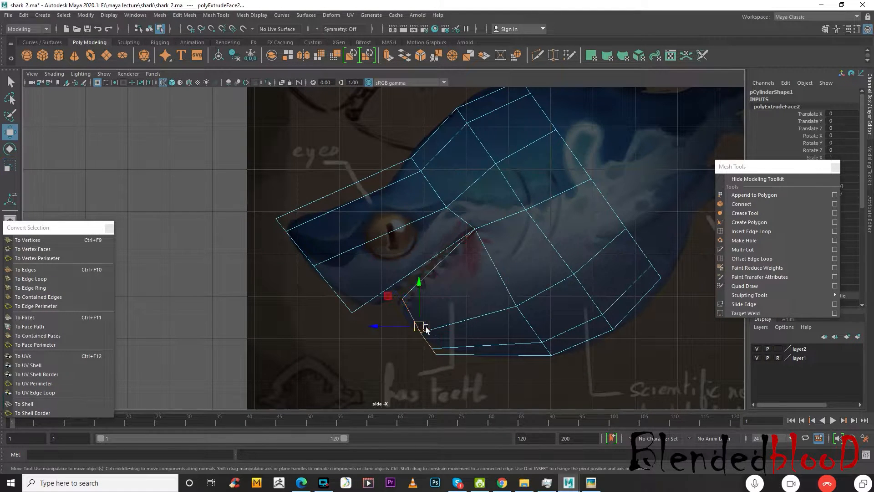
key(r)
mouse_move(419, 326)
mouse_down()
mouse_move(405, 309)
mouse_move(411, 322)
mouse_up()
key(w)
key(r)
key(w)
key(r)
key(w)
key(r)
key(w)
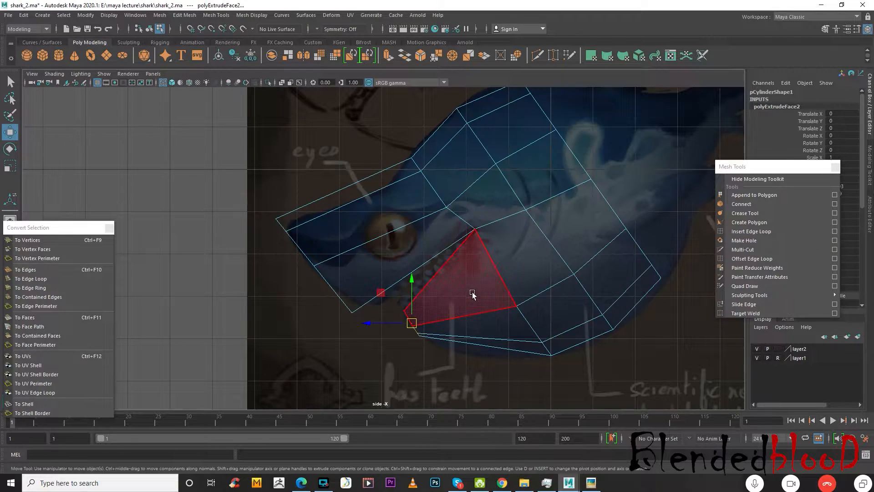
Fine-tune the mouth-corner vertex and the vertex just above it to follow the reference's mouth line.
right_drag(458, 230, 423, 228)
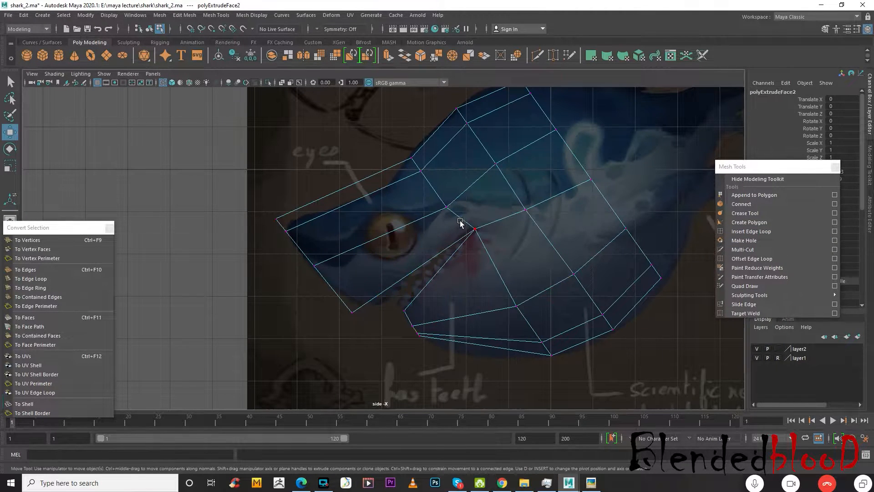
click(474, 228)
drag(474, 228, 475, 225)
click(446, 207)
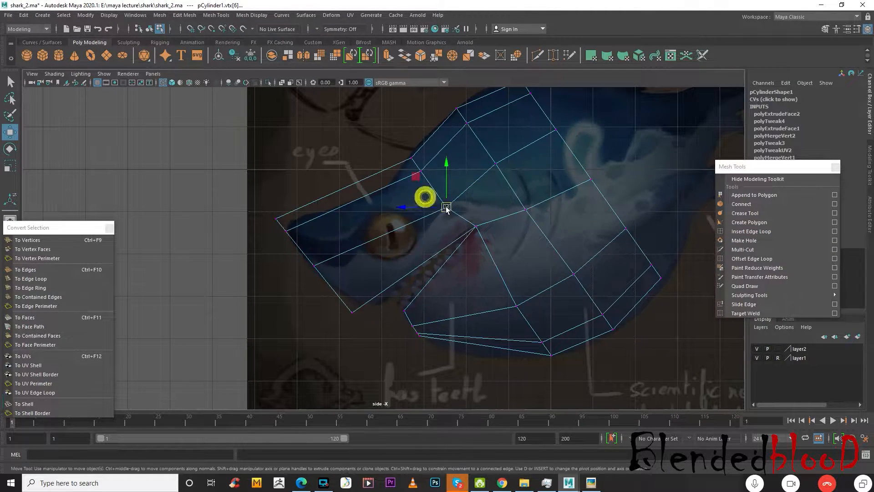
alt+middle_drag(540, 229, 545, 228)
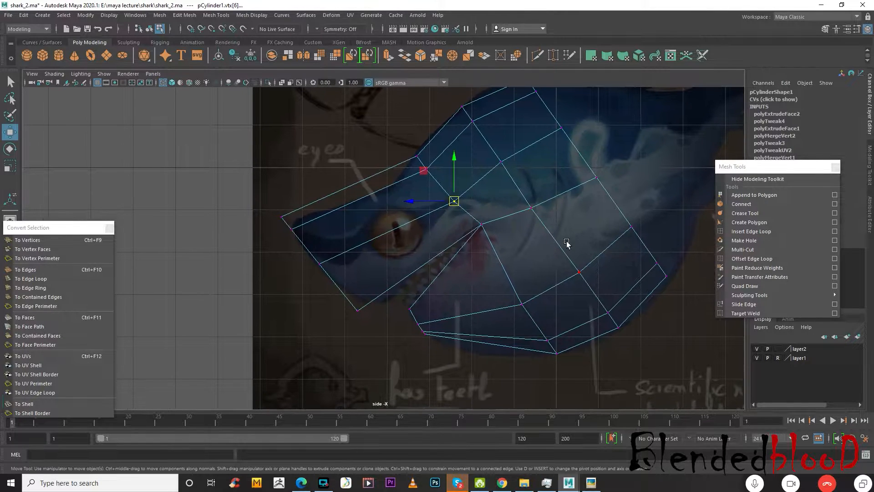
Insert an edge loop across the lower jaw and another across the snout, and select the lower-jaw loop.
click(760, 232)
drag(460, 315, 467, 318)
drag(438, 258, 432, 258)
key(w)
right_drag(466, 314, 465, 208)
double_click(460, 304)
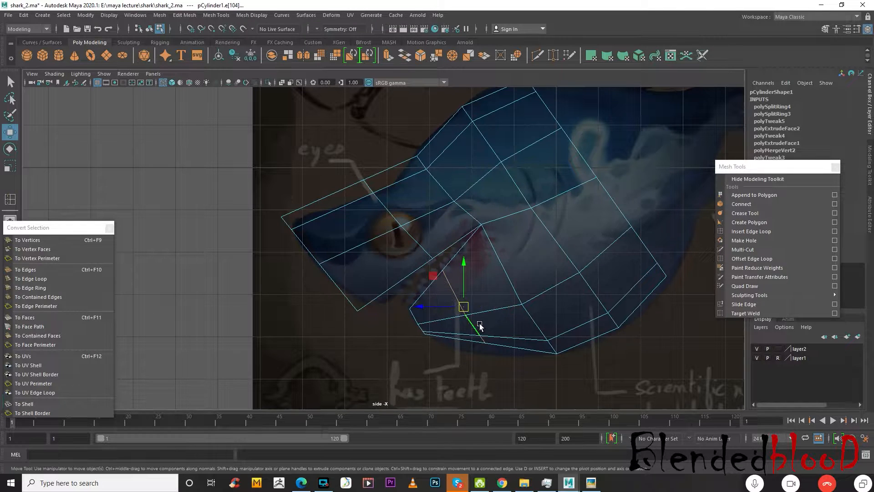
click(458, 484)
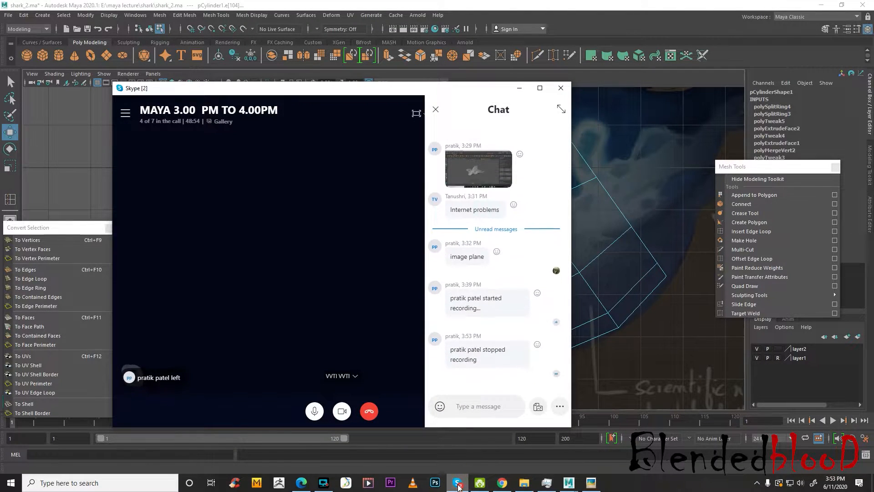
click(458, 483)
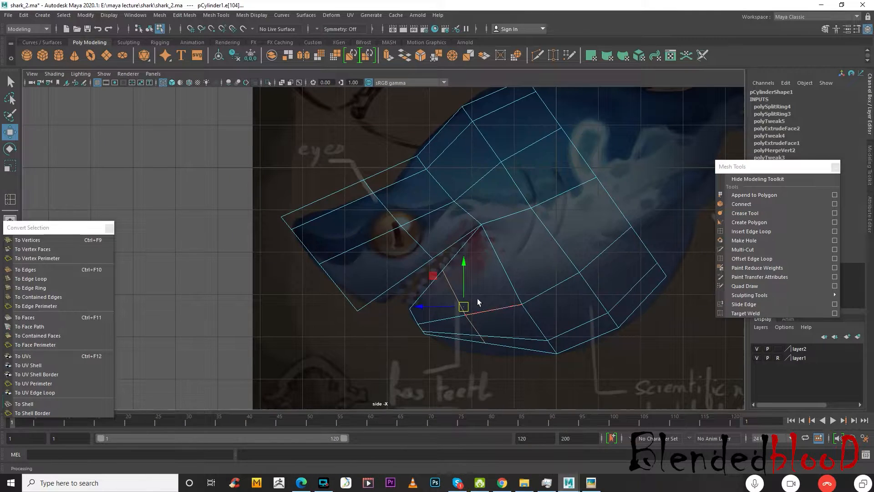
Scale up the lower-jaw edge loop and move it down to meet the reference's belly outline.
key(r)
drag(463, 308, 471, 314)
key(w)
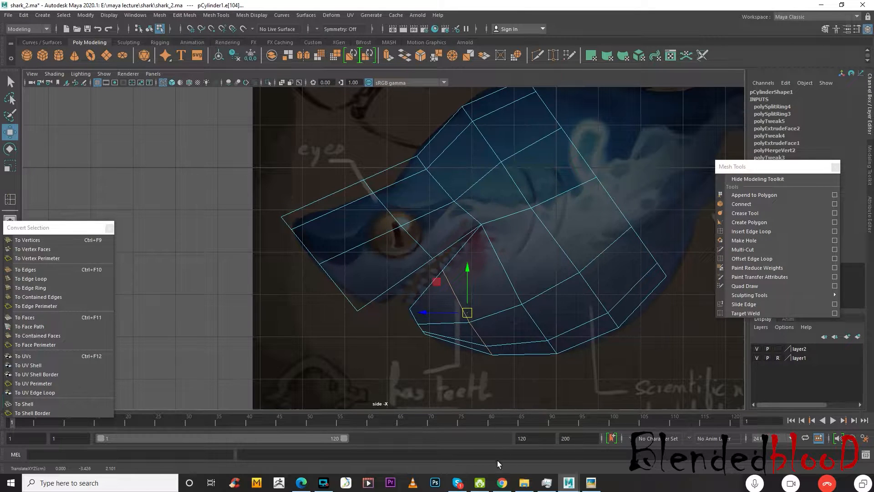
Scale down the snout edge loop and move it back behind the eye to follow the brow outline.
click(750, 233)
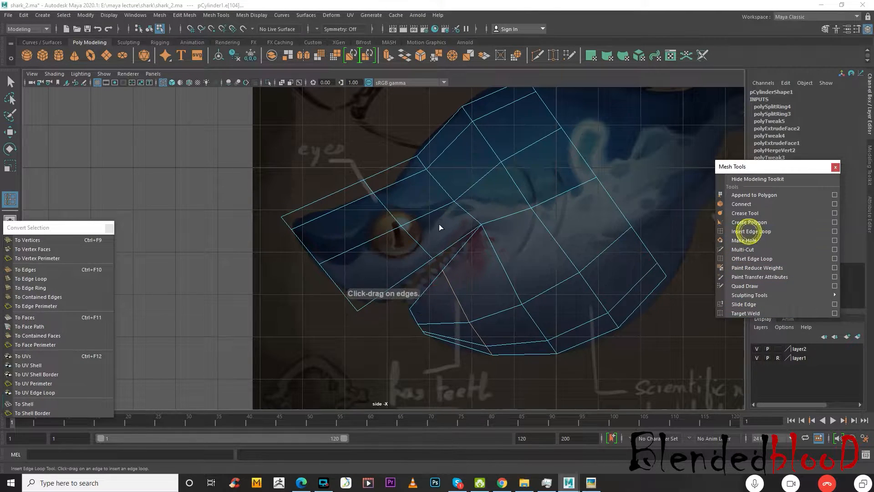
key(w)
double_click(414, 237)
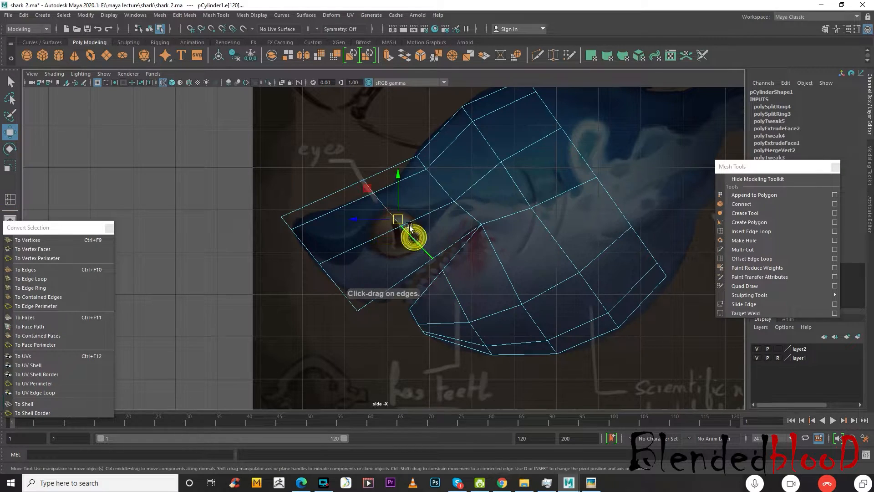
drag(402, 219, 421, 214)
key(r)
key(w)
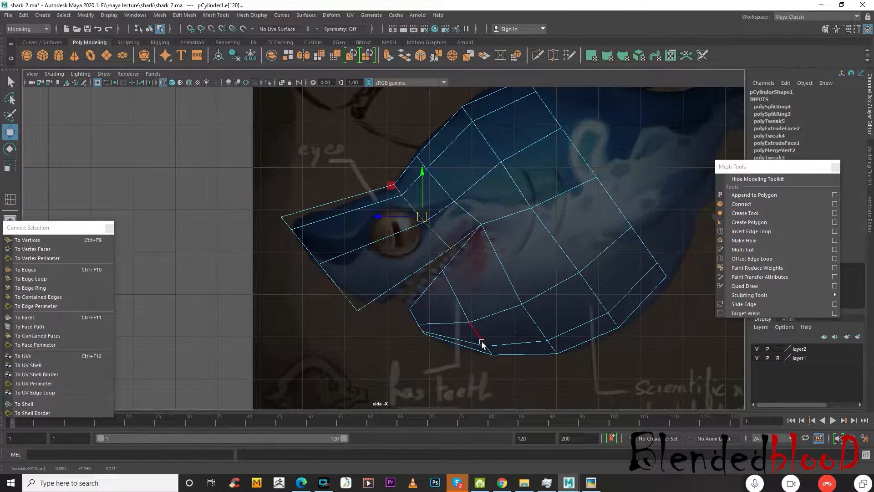
Insert an edge loop across the snout in front of the eye, scale it down to about 0.91, and move it to the reference outline.
click(752, 232)
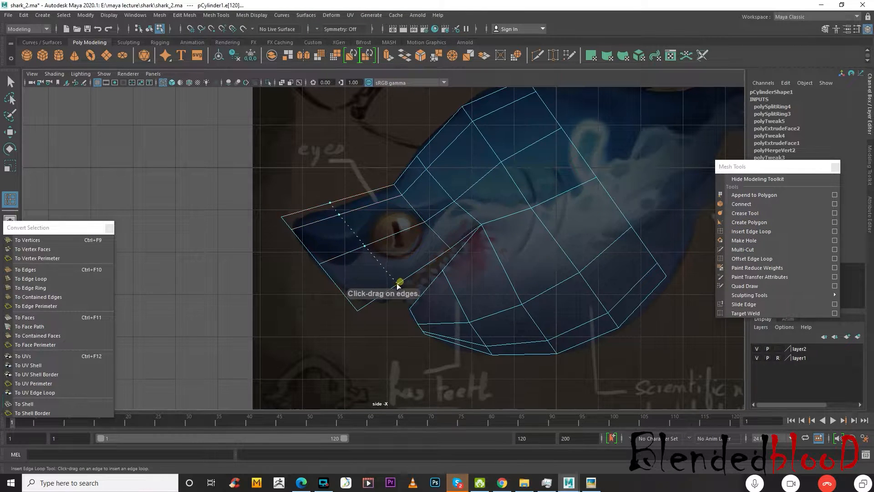
click(398, 284)
key(r)
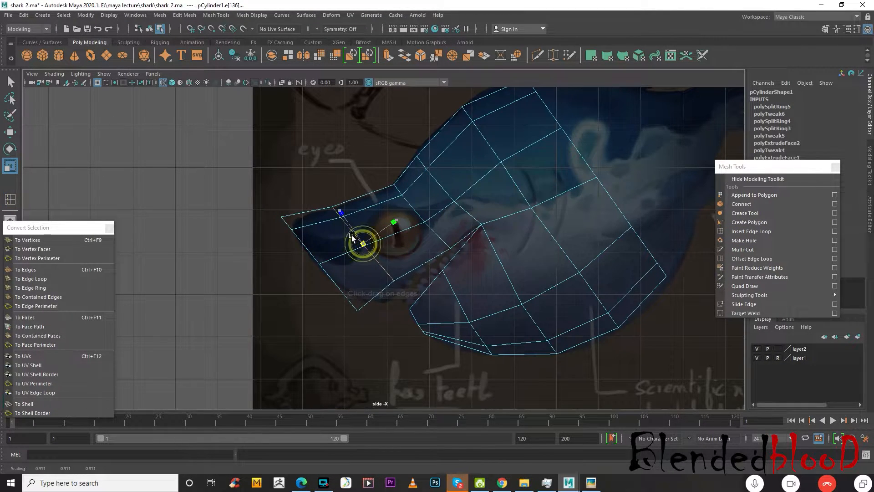
key(w)
drag(361, 244, 366, 250)
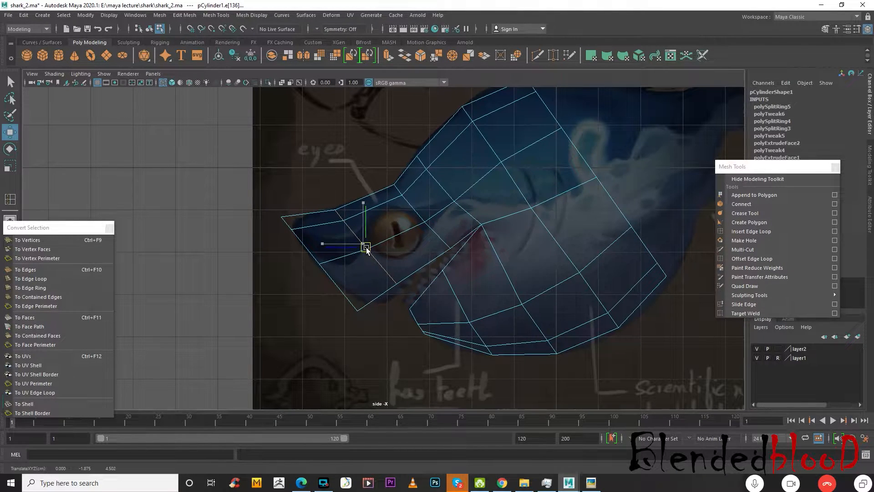
Move the snout-tip vertices and those along the snout's lower front onto the reference outline.
right_drag(297, 221, 239, 215)
drag(250, 199, 304, 244)
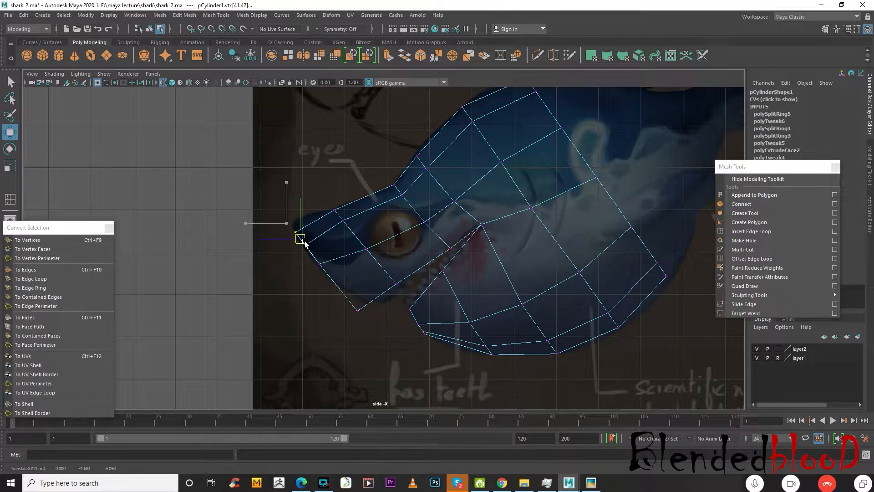
click(358, 311)
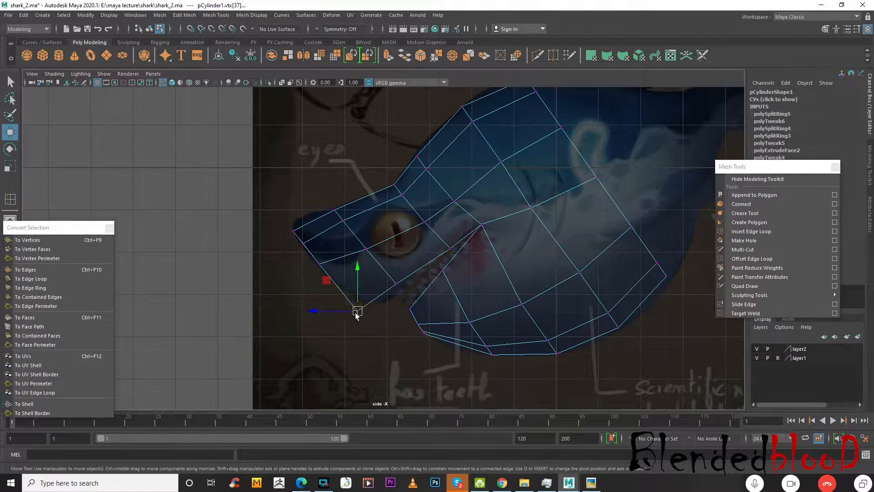
click(320, 264)
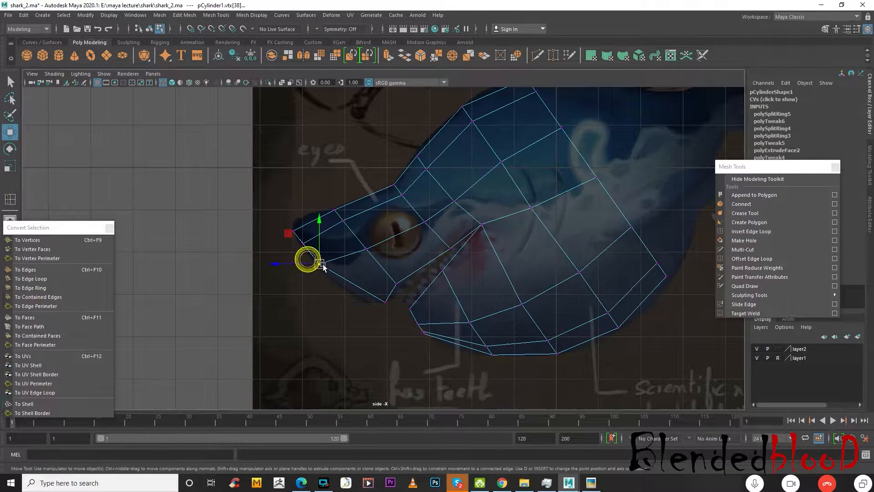
click(304, 246)
click(327, 274)
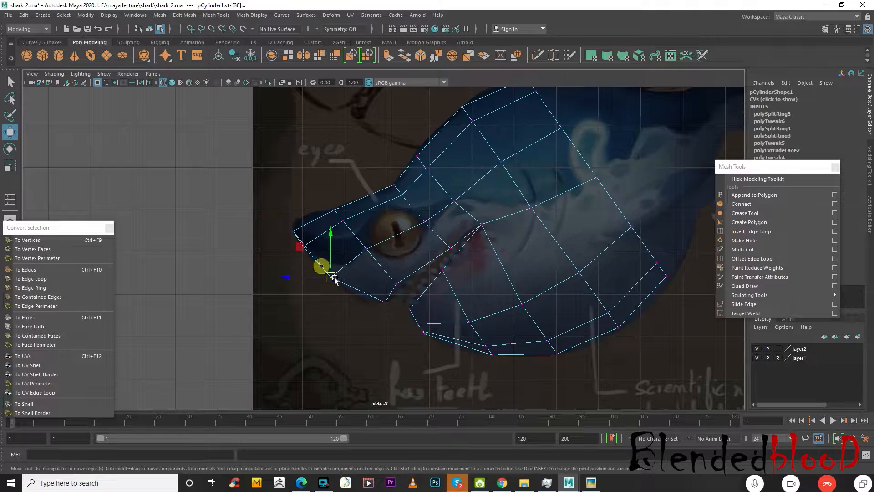
click(385, 304)
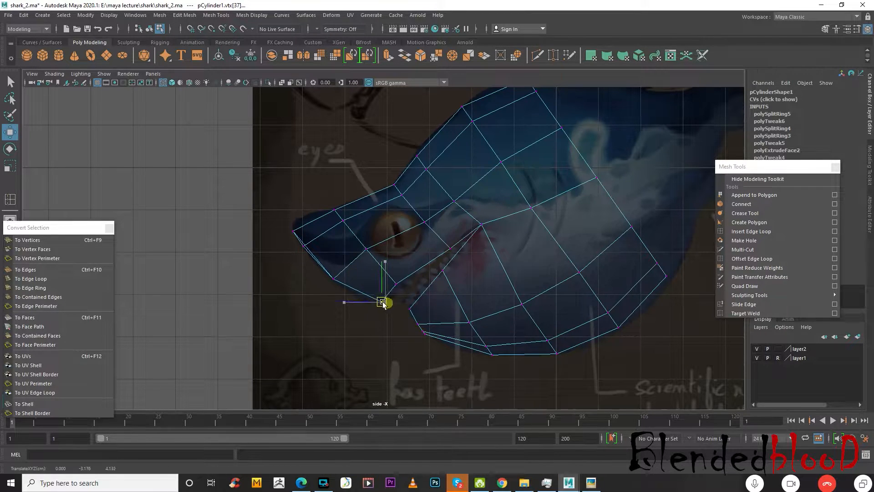
Insert an edge loop close to the snout's front end and scale it up about 1.1 to round the outline.
click(751, 232)
drag(354, 260, 376, 285)
drag(327, 224, 325, 224)
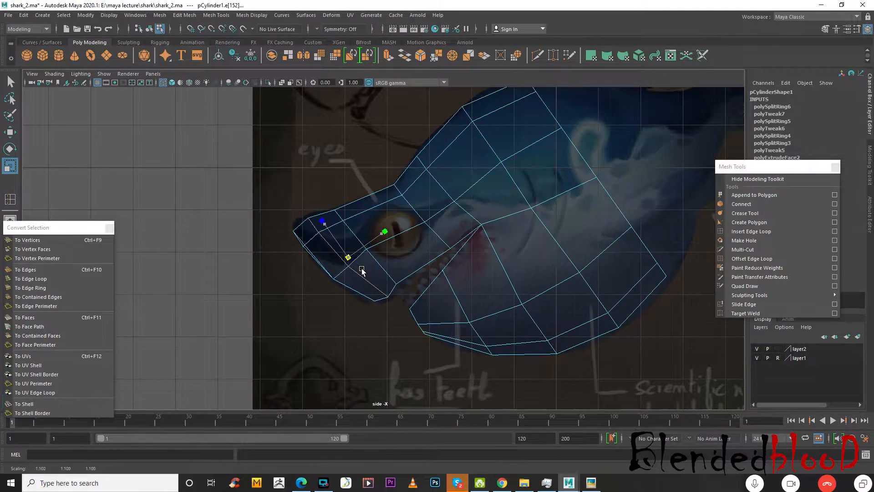
drag(324, 224, 320, 222)
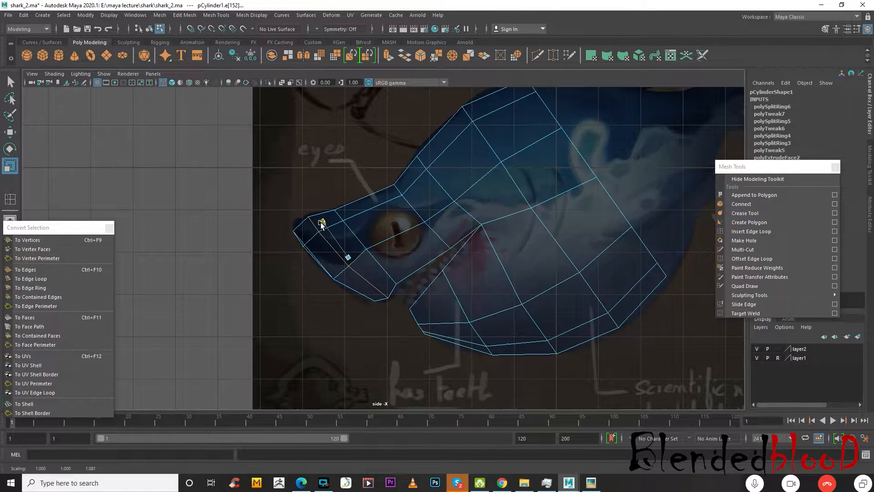
key(w)
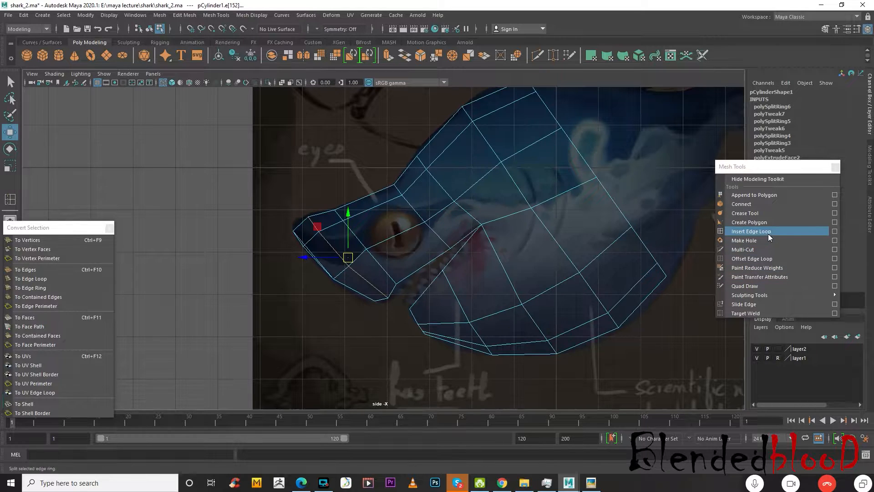
Insert an edge loop near the front of the lower jaw, scale it up about 1.08, and position it on the outline.
click(768, 233)
drag(442, 323, 447, 321)
key(r)
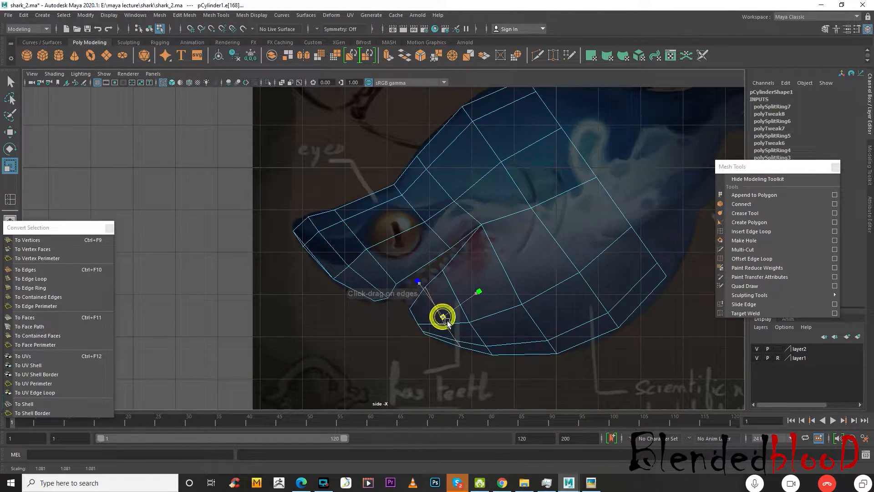
key(w)
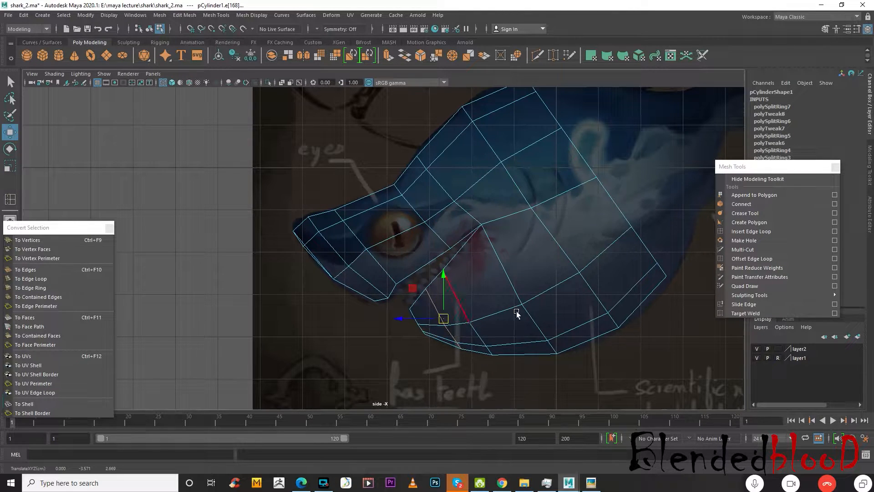
Insert an edge loop across the snout through the eye and stretch it to match the reference's height.
click(761, 230)
mouse_move(414, 274)
mouse_down()
mouse_move(410, 268)
mouse_move(427, 271)
mouse_up()
key(r)
drag(397, 236, 389, 233)
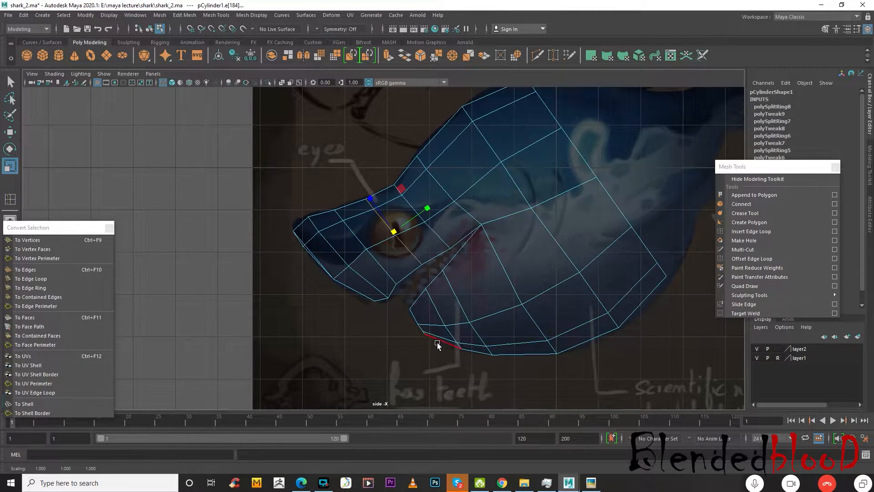
key(w)
Check the head's smoothed shape in the side and perspective views, then return to the unsmoothed mesh.
key(3)
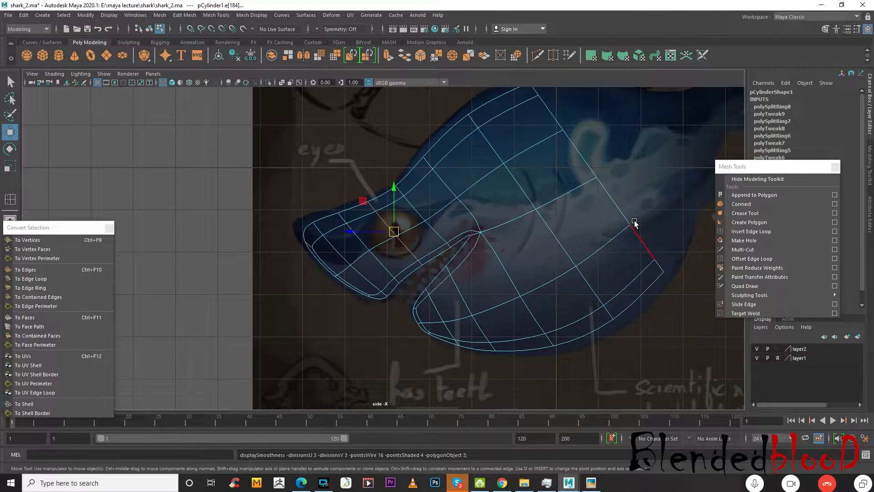
key(space)
key(space)
alt+drag(469, 259, 538, 270)
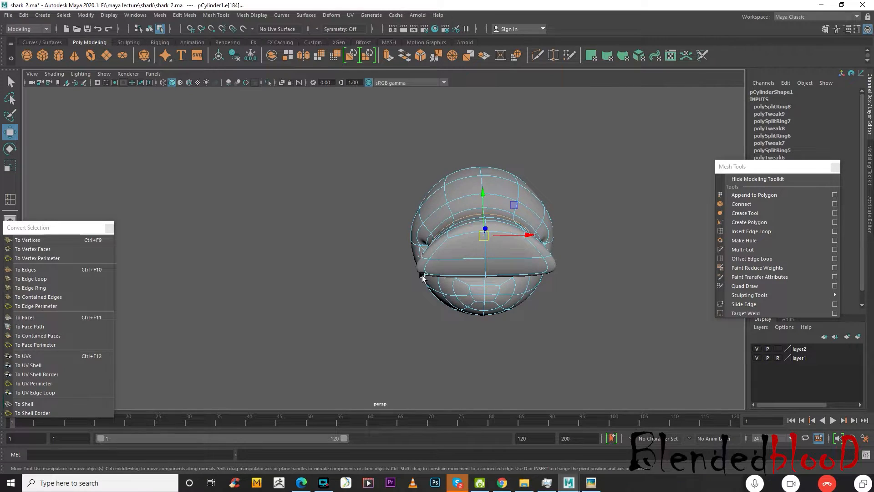
key(1)
Select the four faces that close the front end of the snout.
right_drag(523, 253, 521, 269)
click(525, 253)
shift+click(448, 253)
shift+click(437, 269)
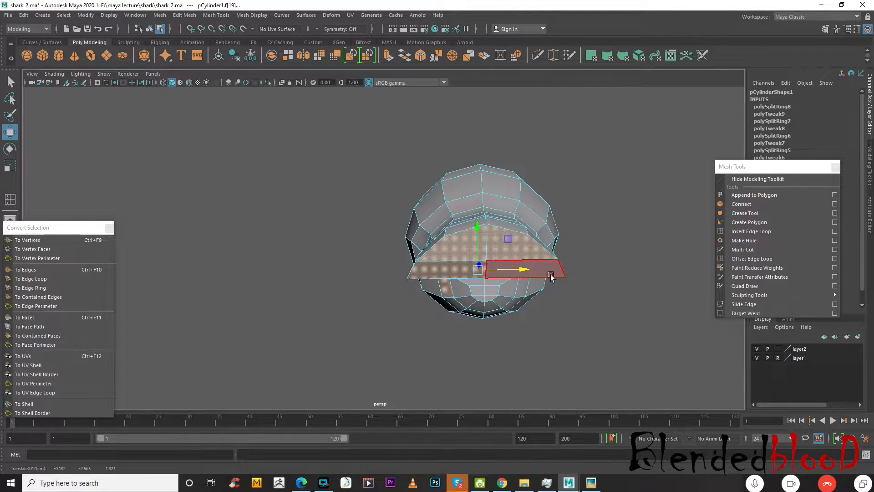
click(613, 293)
click(554, 269)
shift+click(449, 275)
shift+click(458, 251)
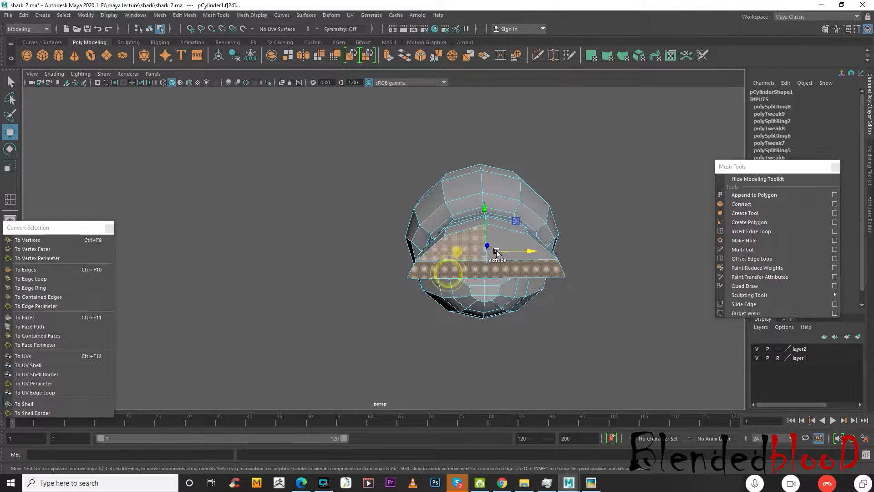
shift+click(501, 234)
alt+drag(497, 230, 585, 318)
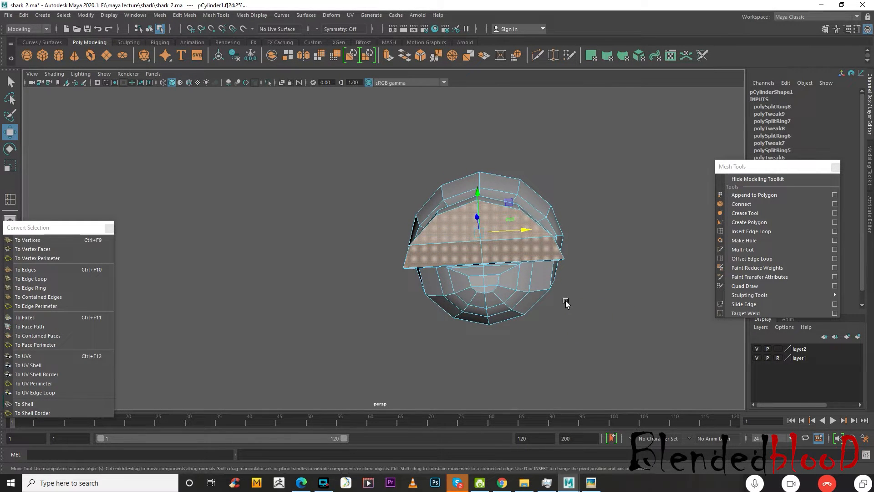
Narrow the snout's front-end faces using soft selection so the snout tapers, then turn soft selection off.
key(r)
alt+drag(520, 234, 560, 304)
key(ctrl+z)
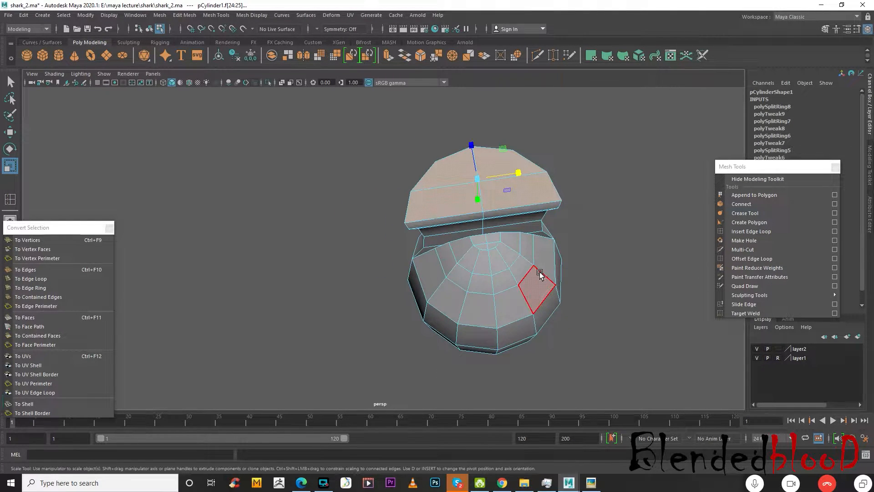
key(b)
alt+drag(541, 265, 523, 290)
drag(479, 267, 433, 259)
alt+drag(602, 324, 562, 315)
alt+drag(418, 249, 448, 251)
drag(446, 179, 491, 235)
drag(534, 272, 506, 236)
key(b)
Select the edge loop running through the eye and adjust its width with the Scale tool.
right_drag(507, 231, 508, 294)
right_drag(507, 203, 507, 204)
double_click(469, 303)
mouse_move(500, 323)
alt+mouse_down()
mouse_move(565, 279)
mouse_move(515, 331)
alt+mouse_up()
scroll(548, 285, up, 3)
drag(565, 226, 584, 306)
Show all four views with top and front shaded and side in wireframe, and frame the head in the top view.
key(space)
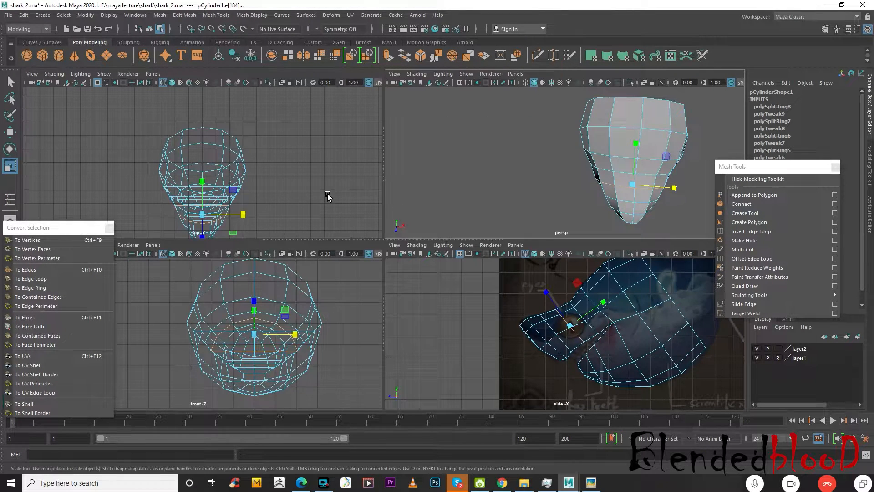
key(5)
key(5)
key(5)
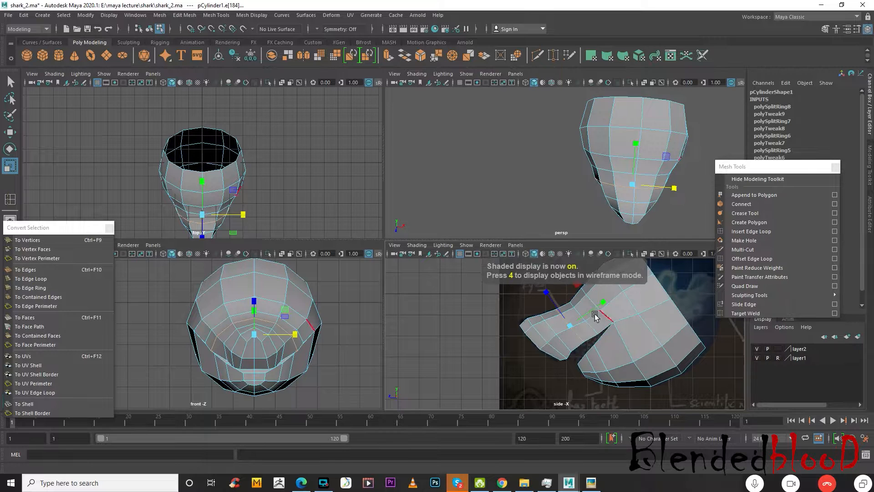
key(4)
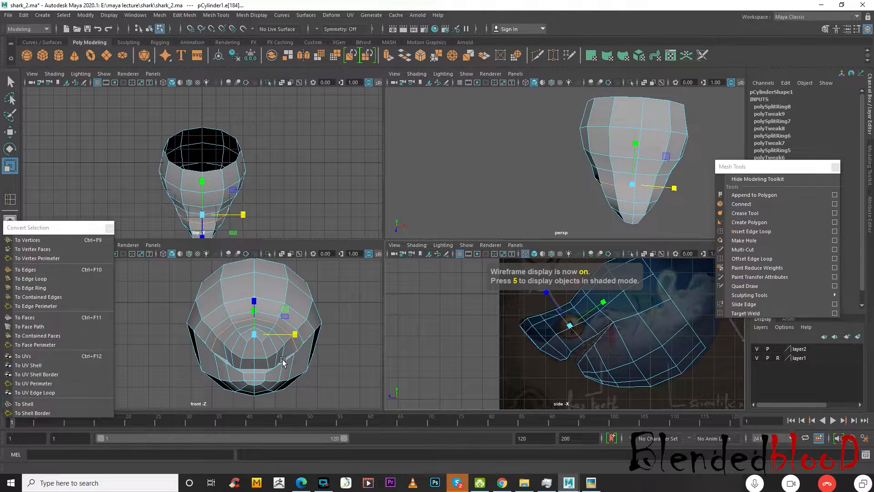
key(f)
scroll(276, 198, down, 10)
scroll(275, 196, up, 6)
scroll(272, 197, down, 2)
Hide the grid in the top, front and side views, and move the Convert Selection window out of the way.
click(97, 82)
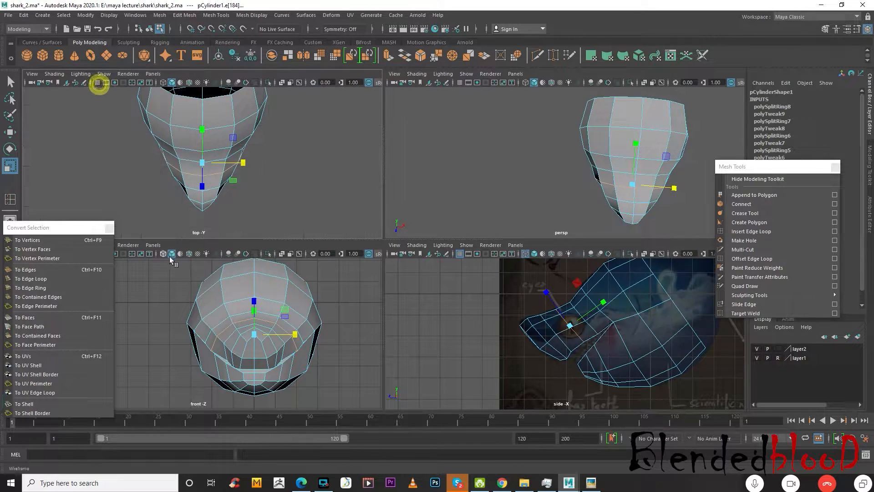
drag(72, 227, 82, 314)
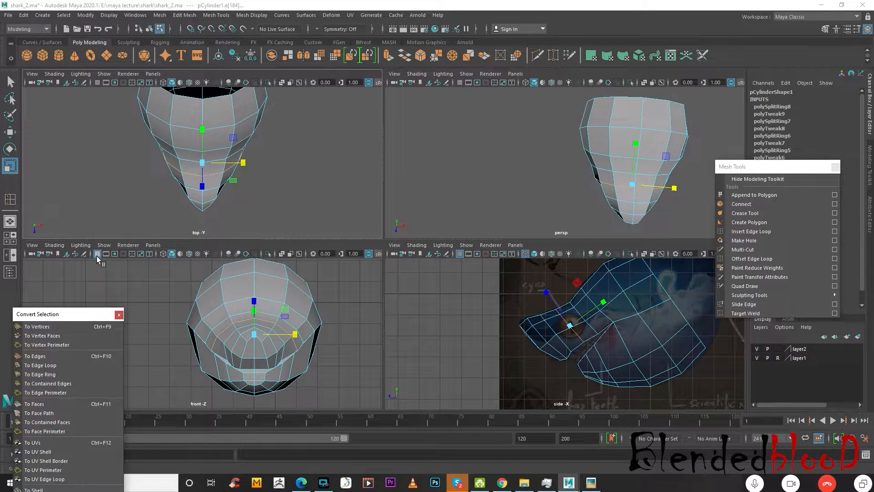
click(98, 254)
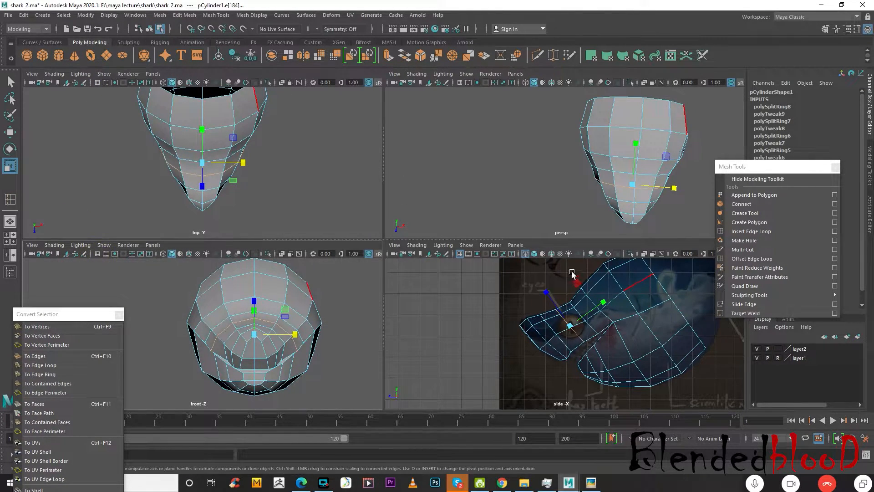
click(459, 254)
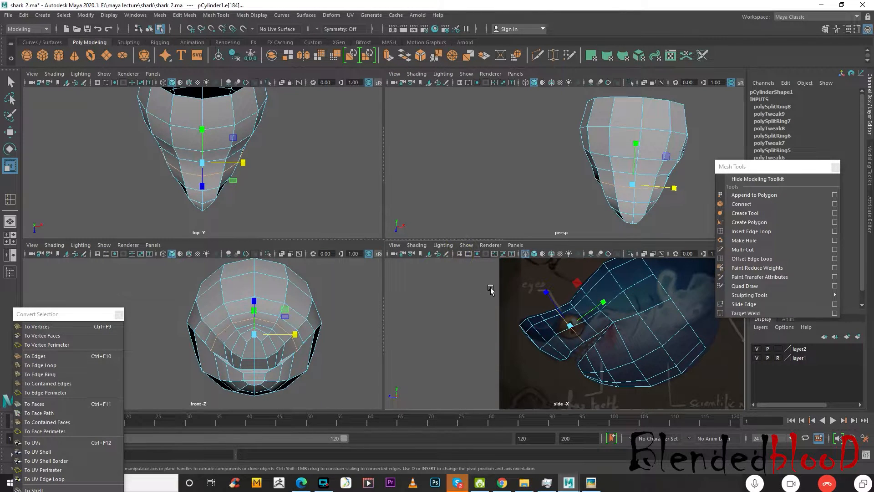
Narrow the edge loop in front of the eye and the one nearest the snout tip along their width.
key(space)
key(space)
alt+drag(614, 203, 590, 171)
key(space)
key(space)
alt+drag(610, 202, 545, 212)
click(545, 200)
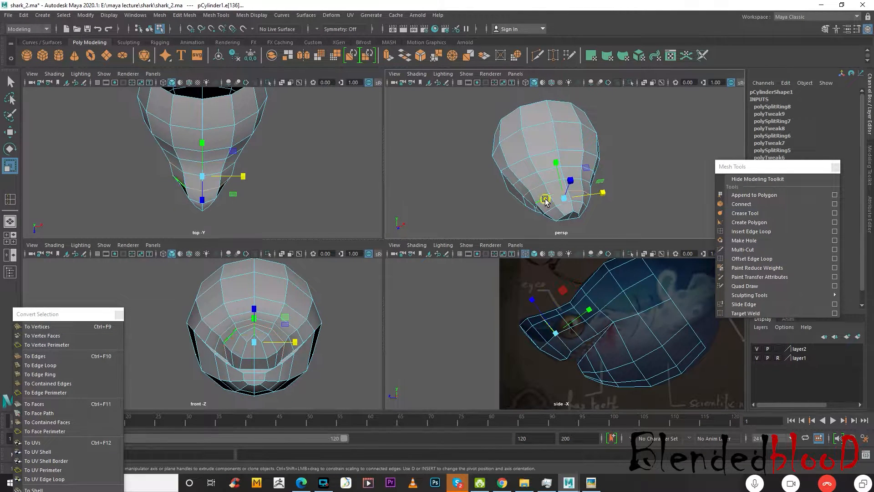
click(601, 193)
click(550, 209)
click(601, 203)
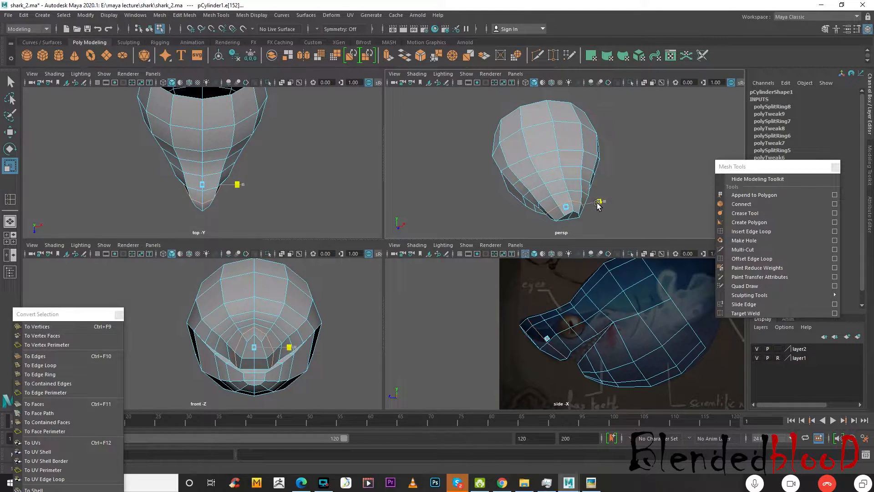
alt+drag(601, 203, 580, 197)
Inspect the narrowed snout with smoothing on, then return to the unsmoothed mesh.
key(w)
key(3)
scroll(520, 178, up, 2)
click(582, 176)
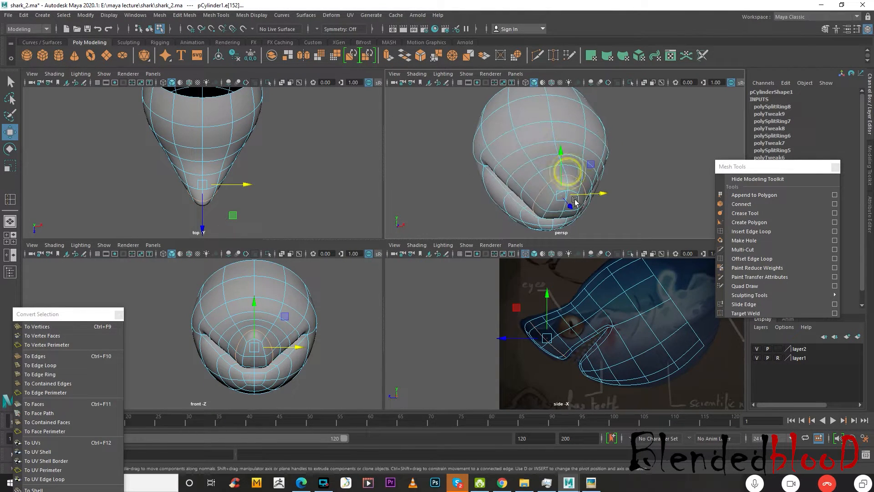
scroll(583, 195, up, 3)
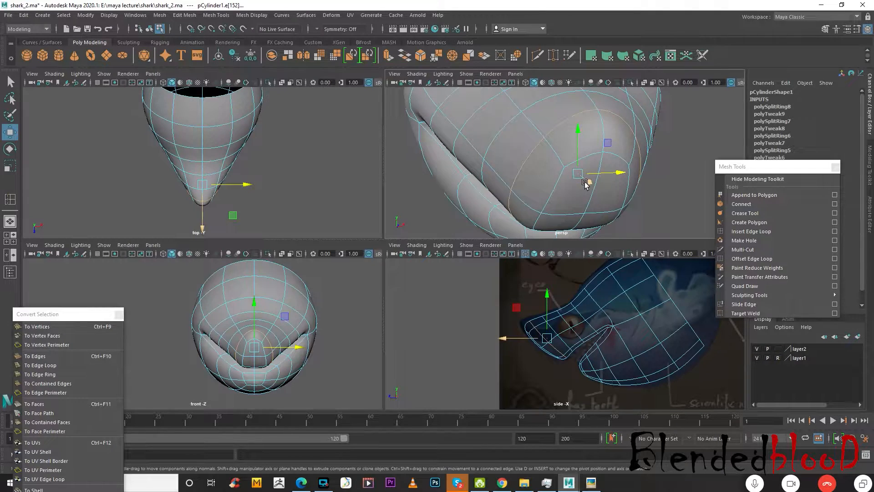
key(1)
Select the front edges of the snout and lower jaw and move them forward so both tips protrude slightly.
click(592, 197)
shift+click(580, 226)
scroll(580, 226, down, 4)
alt+drag(580, 225, 689, 175)
shift+click(575, 178)
shift+click(572, 187)
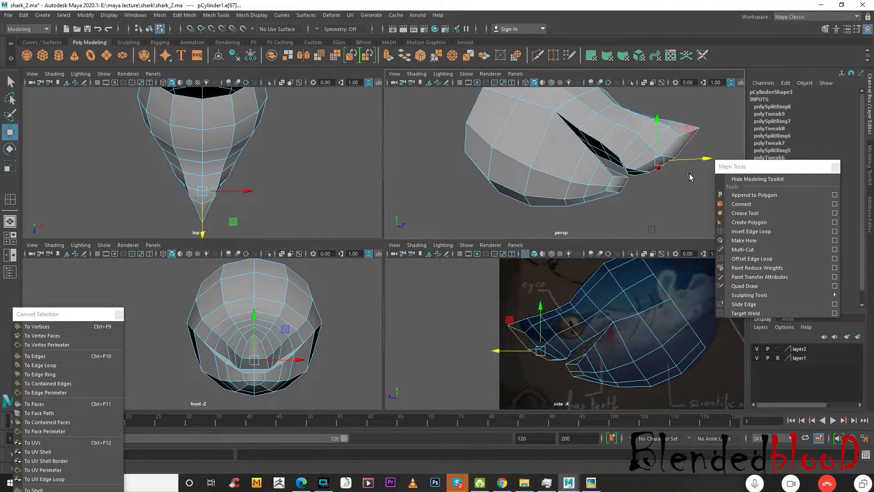
key(space)
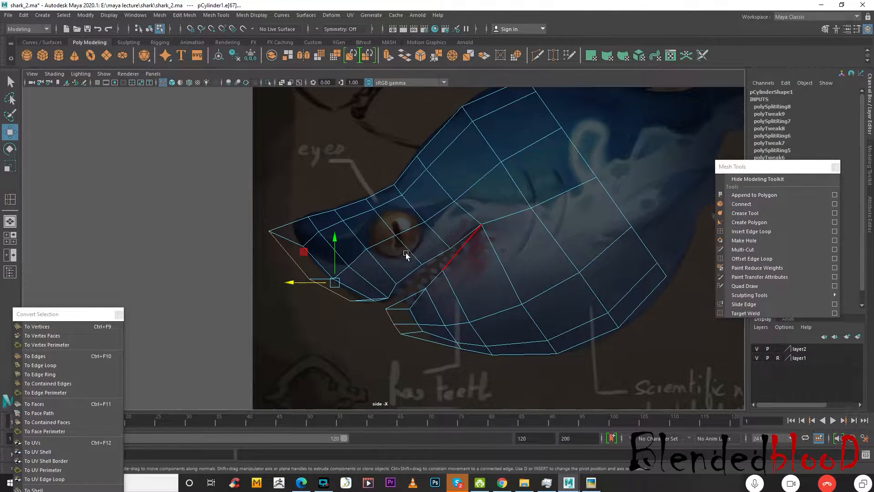
alt+middle_drag(405, 255, 417, 266)
drag(303, 296, 314, 297)
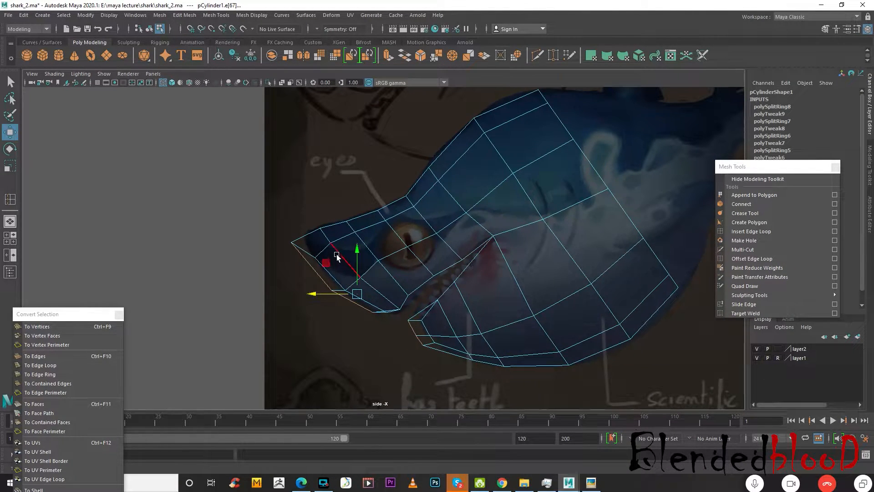
Select the front vertices along the snout's underside and the lower jaw and move them back slightly.
right_drag(335, 282, 315, 258)
click(310, 253)
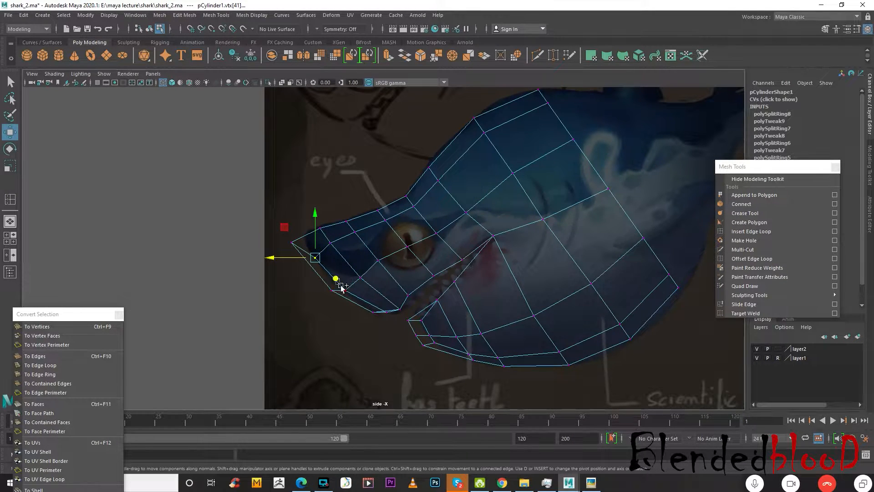
shift+click(347, 293)
shift+click(386, 317)
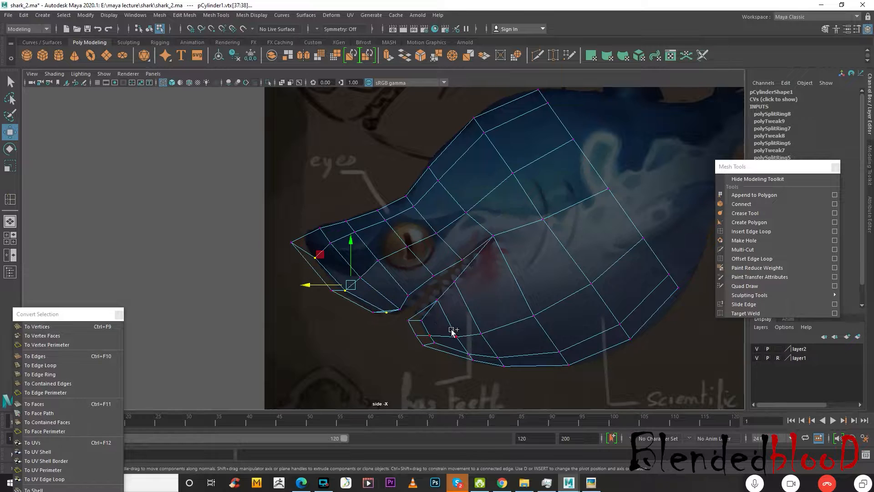
shift+click(417, 314)
shift+drag(425, 328, 443, 346)
drag(330, 301, 336, 299)
Reposition the snout-tip and front lower-jaw vertices so both tips follow the reference outline.
shift+drag(281, 233, 307, 236)
drag(321, 279, 380, 320)
drag(374, 314, 427, 332)
drag(416, 338, 433, 352)
drag(425, 345, 441, 350)
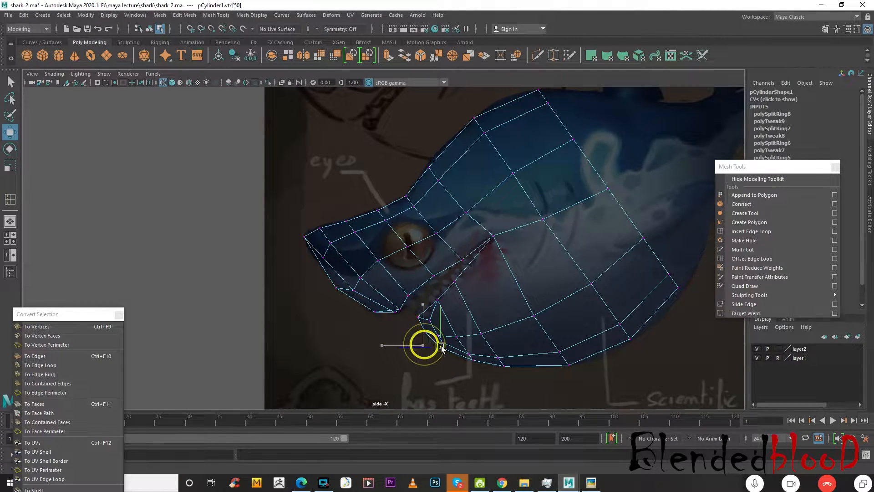
drag(429, 320, 425, 312)
Nudge the vertices at the upper jaw's lower front corner slightly forward and down.
click(398, 341)
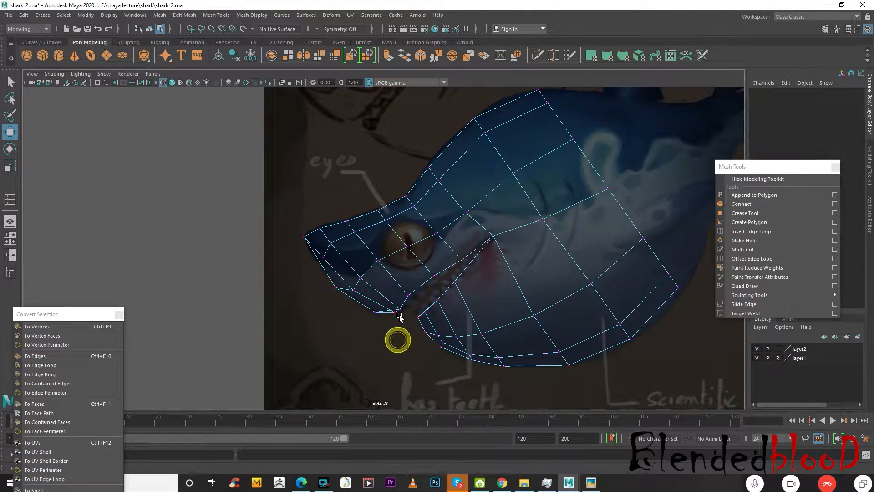
click(400, 307)
drag(400, 306, 397, 311)
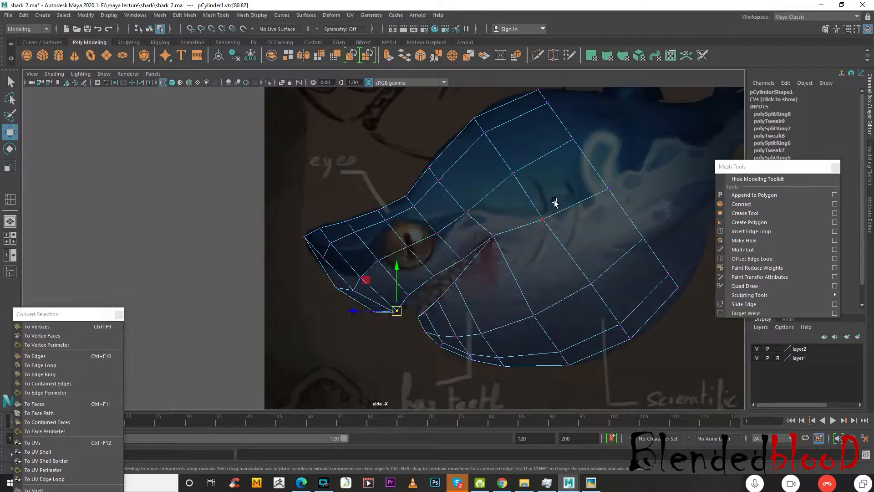
Check the smoothed head in perspective, return to the unsmoothed mesh, and adjust the position of the snout-tip edge.
key(space)
key(space)
key(3)
alt+drag(574, 265, 511, 249)
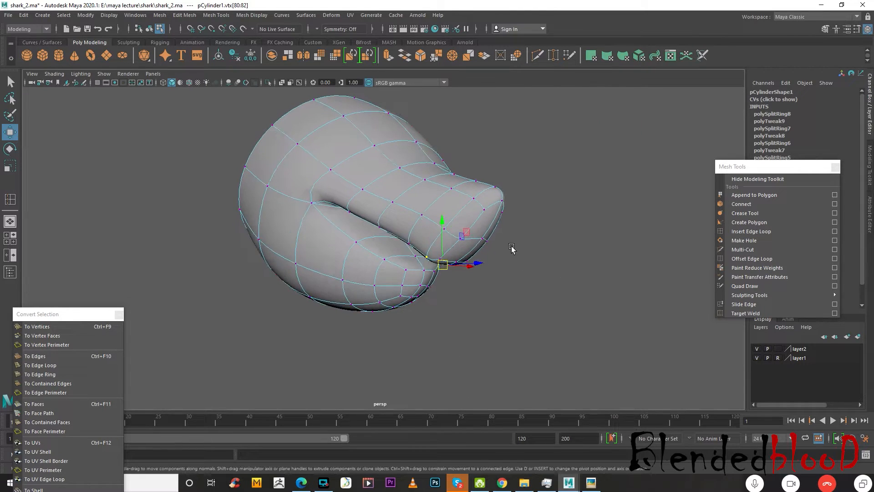
key(1)
right_drag(507, 231, 511, 197)
click(511, 232)
alt+drag(527, 258, 574, 241)
drag(596, 206, 600, 206)
Rotate the snout-tip edge and check its alignment from above and from the side.
key(e)
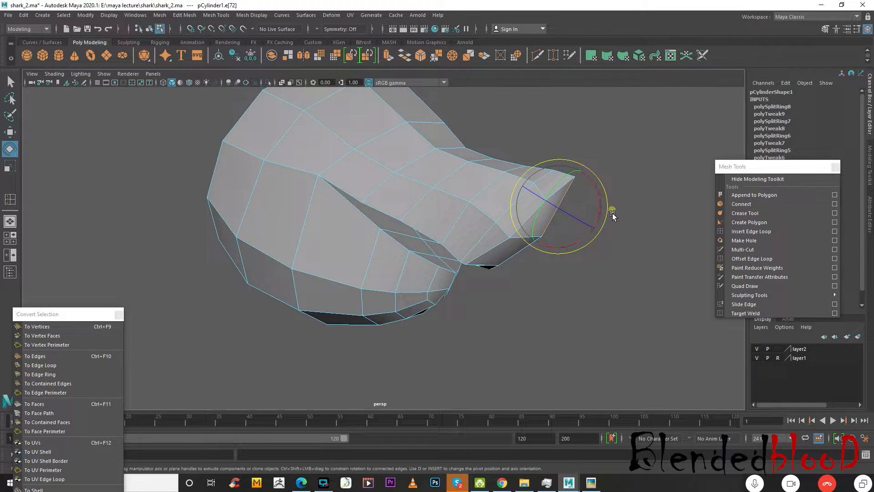
click(611, 214)
click(555, 209)
drag(609, 214, 608, 232)
key(w)
alt+drag(581, 260, 468, 305)
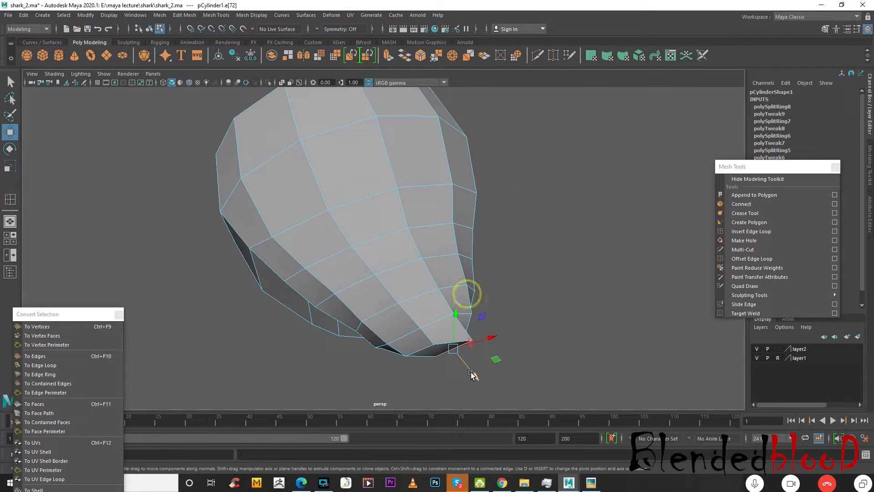
alt+drag(468, 370, 557, 300)
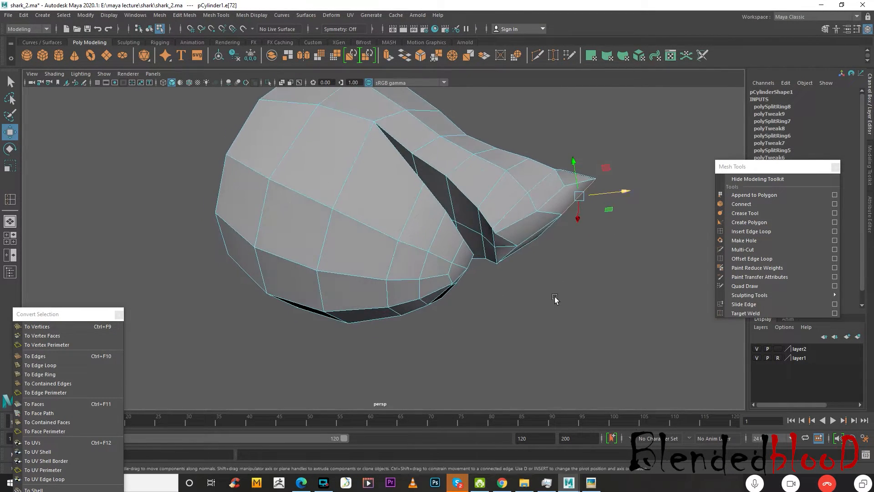
Select the narrow face beneath the snout tip and convert the selection to vertices.
right_drag(517, 233, 486, 235)
alt+drag(515, 279, 561, 252)
scroll(561, 253, up, 1)
right_drag(531, 233, 532, 256)
scroll(566, 257, up, 6)
alt+drag(594, 259, 581, 241)
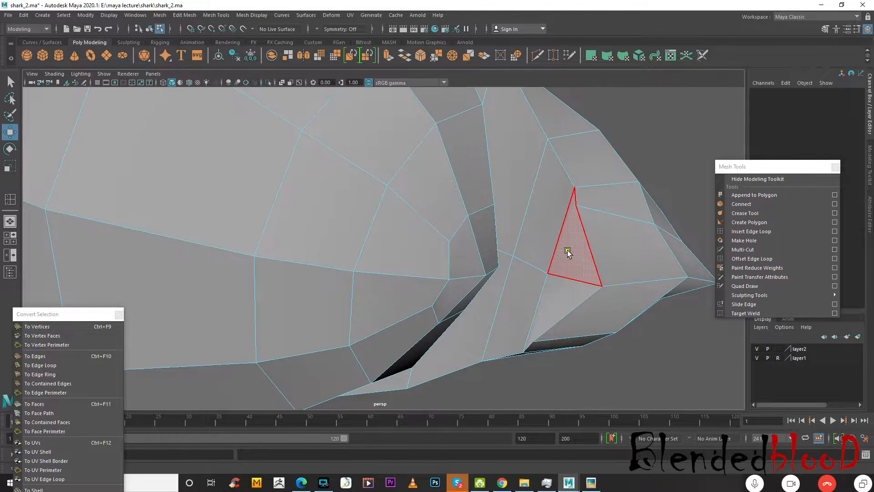
click(567, 251)
click(43, 326)
Return to object mode and inspect the smoothed head from the front, then switch smoothing off.
right_drag(605, 215, 651, 188)
scroll(650, 184, down, 5)
key(3)
alt+drag(625, 207, 560, 248)
click(560, 249)
alt+drag(482, 244, 428, 264)
click(367, 242)
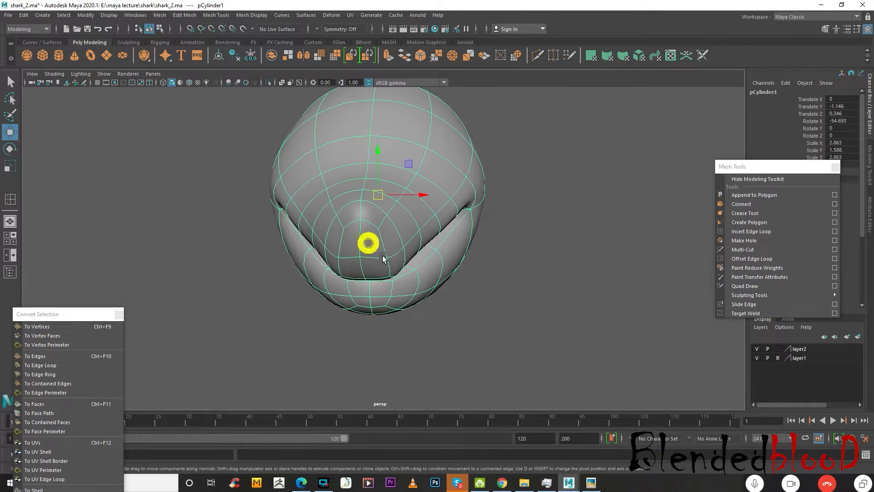
key(1)
Select the edges on both sides of the snout tip and scale them across the width.
right_drag(392, 244, 391, 202)
click(384, 240)
shift+click(334, 250)
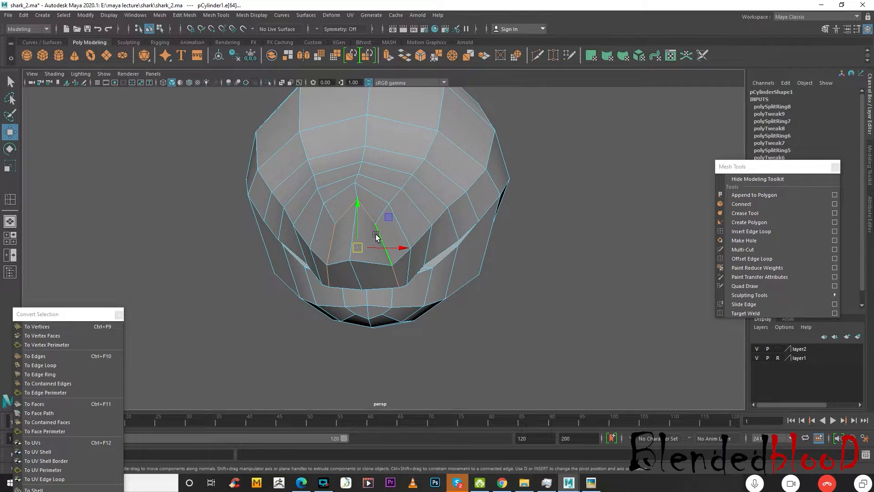
key(r)
drag(394, 248, 425, 314)
Adjust the width of the edge loops just behind the snout tip.
click(409, 305)
click(383, 324)
click(405, 302)
click(406, 304)
click(424, 272)
click(402, 280)
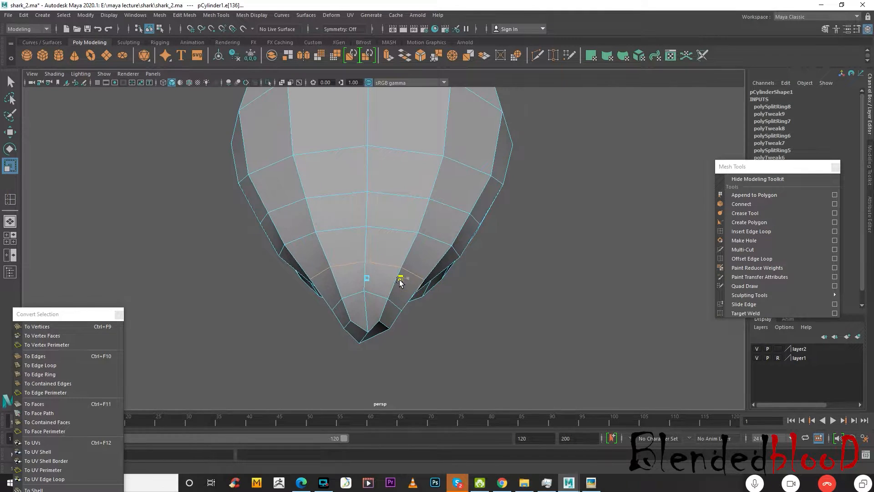
Slightly narrow the next two edge loops across the upper snout along their width.
alt+drag(433, 261, 433, 272)
double_click(440, 266)
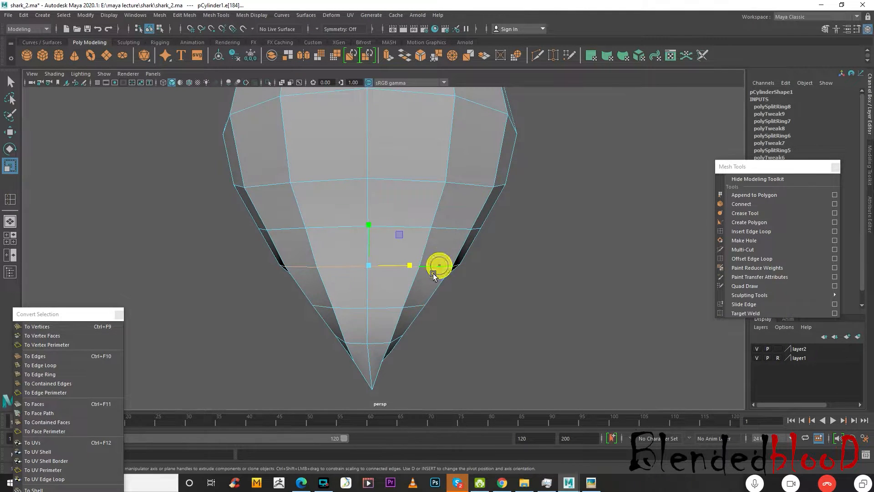
click(407, 263)
double_click(450, 229)
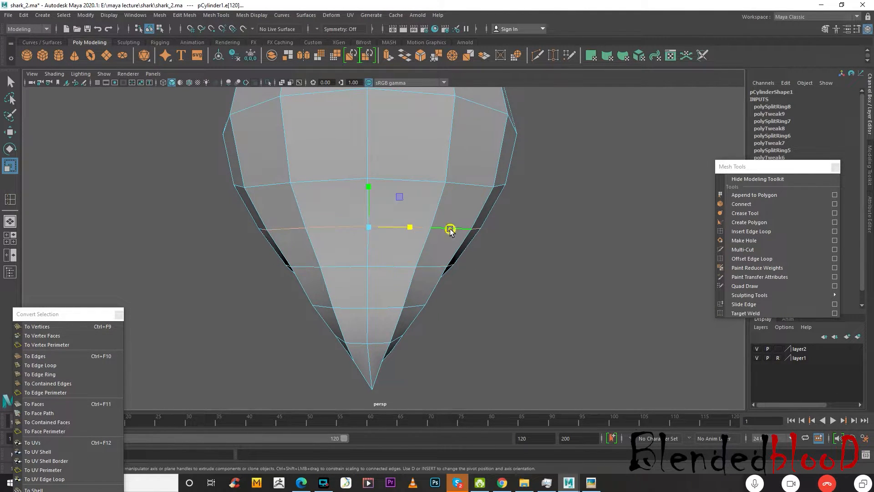
click(412, 229)
Adjust the width of the two edge loops farther back on the head, undoing the excessive first scaling.
double_click(471, 182)
drag(412, 183, 315, 165)
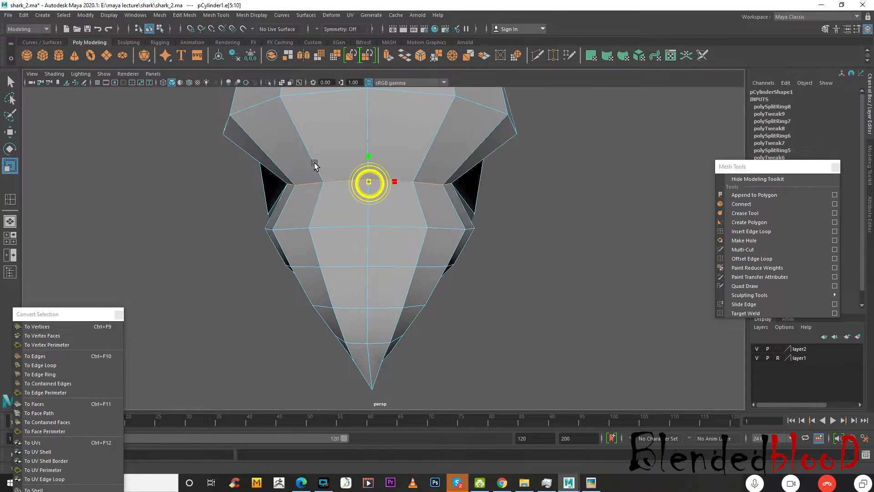
key(ctrl+z)
drag(411, 184, 412, 184)
alt+right_drag(544, 221, 464, 175)
alt+middle_drag(456, 169, 458, 214)
double_click(456, 193)
drag(417, 207, 529, 244)
Examine the reshaped head unsmoothed and smoothed in perspective, and compare it with the reference in the side view.
key(w)
scroll(448, 259, up, 5)
click(451, 234)
key(1)
alt+drag(448, 270, 461, 236)
key(3)
key(space)
key(space)
scroll(586, 256, up, 3)
Return to object mode and move the Mesh Tools window down to review the cylinder's construction history.
right_drag(552, 244, 575, 200)
drag(744, 178, 758, 359)
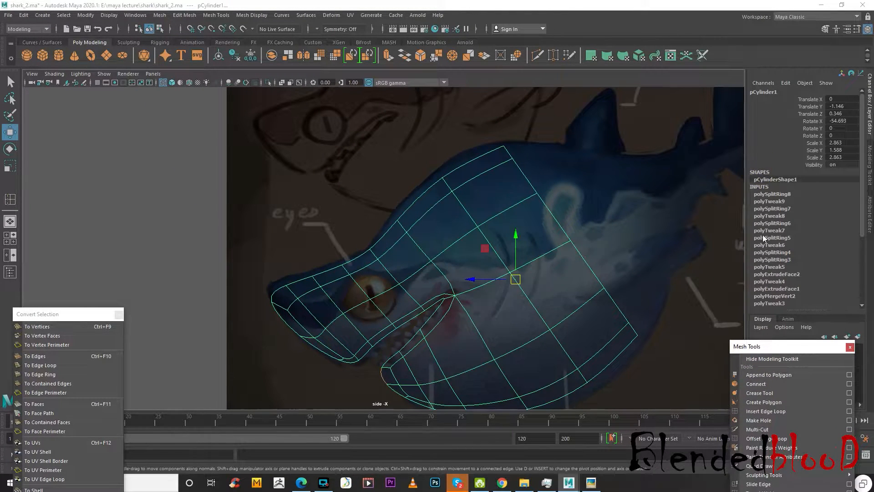
drag(861, 230, 861, 292)
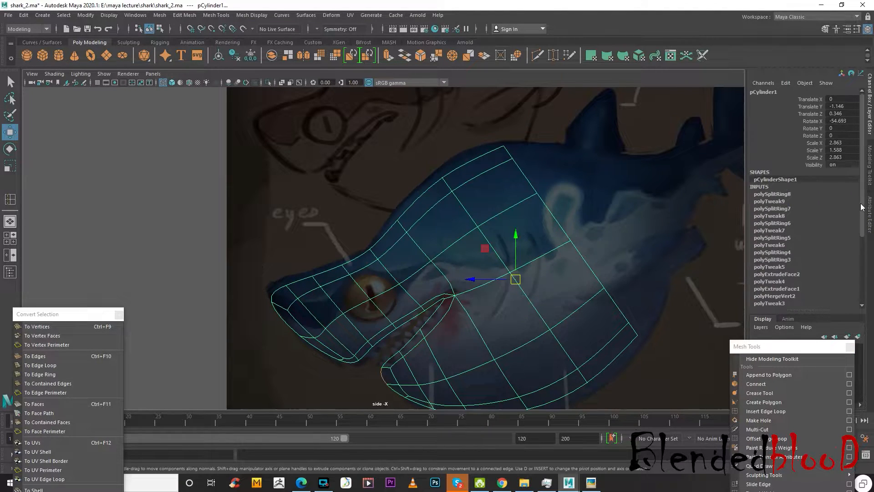
click(608, 174)
drag(622, 158, 336, 338)
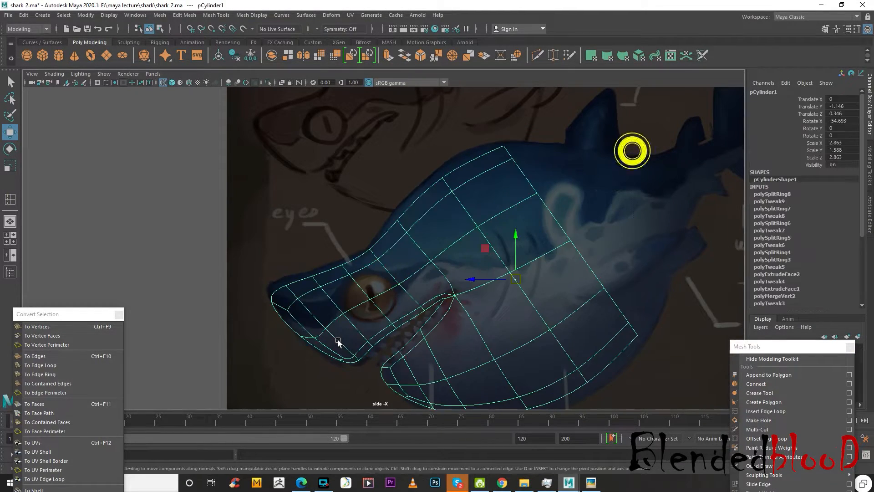
Delete the construction history of all objects in the scene.
click(26, 16)
mouse_move(72, 130)
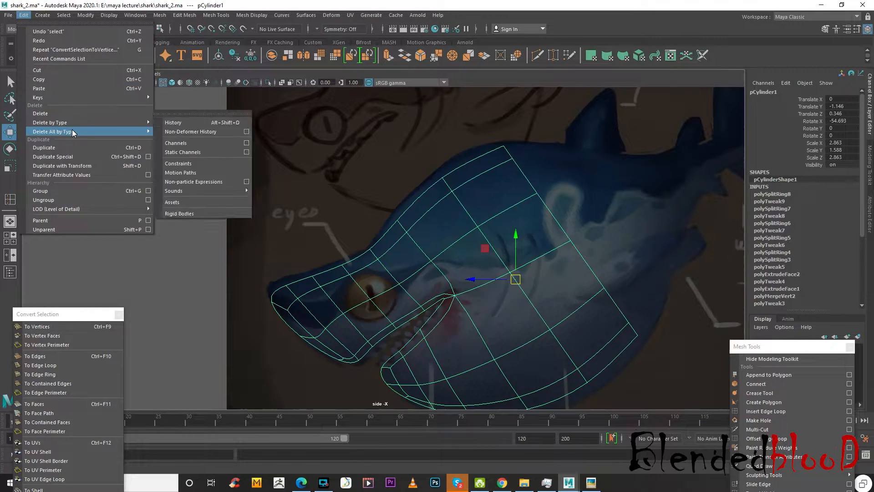
click(171, 131)
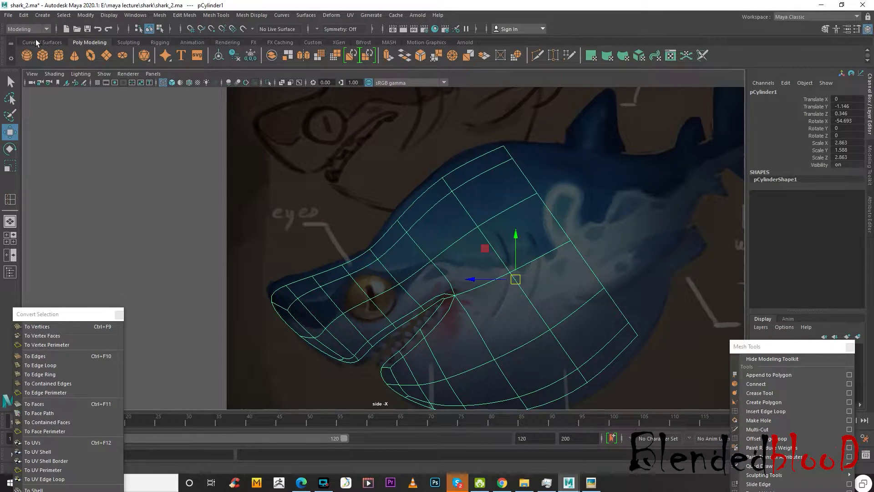
click(9, 16)
mouse_move(24, 15)
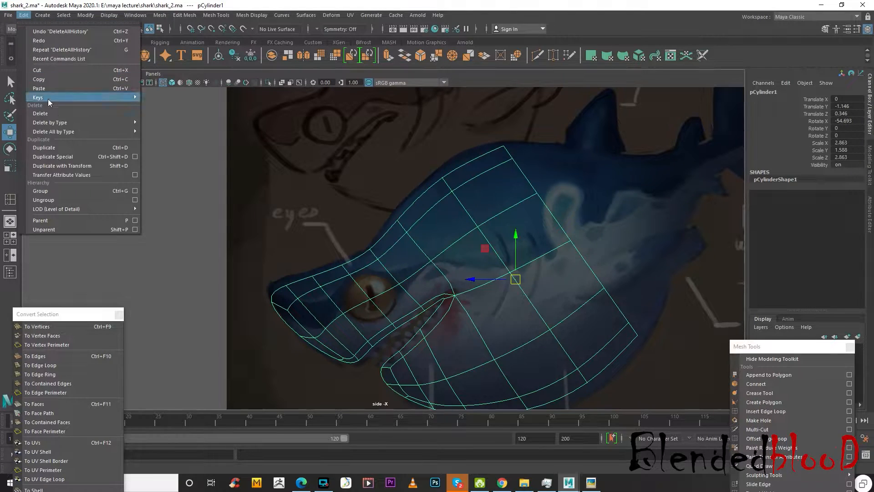
mouse_move(66, 132)
click(173, 131)
Save the scene over the existing shark_2.ma file.
click(8, 15)
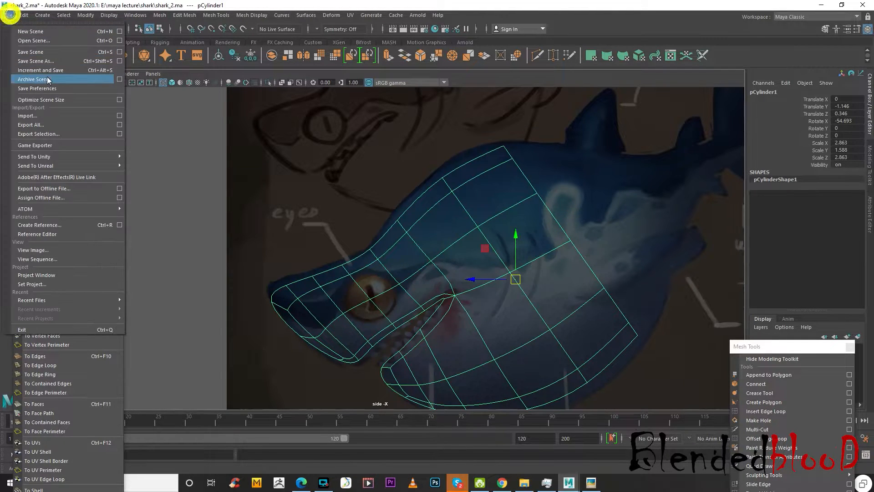
click(44, 62)
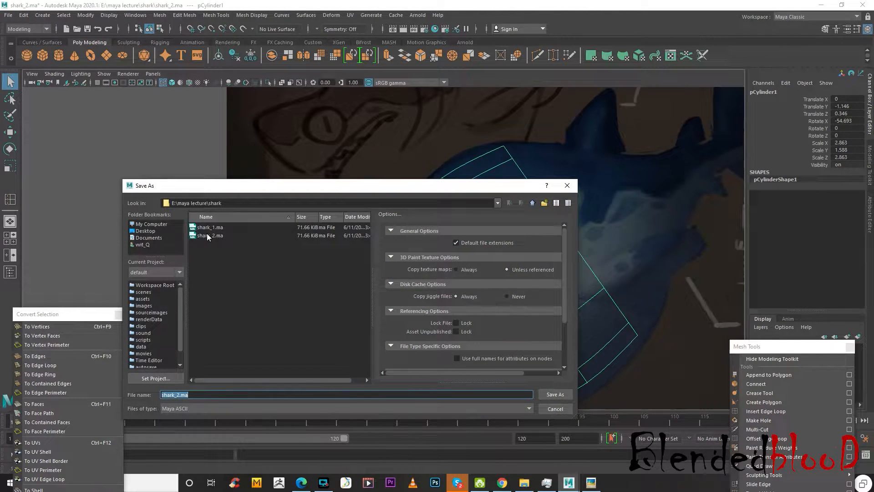
double_click(207, 235)
click(337, 318)
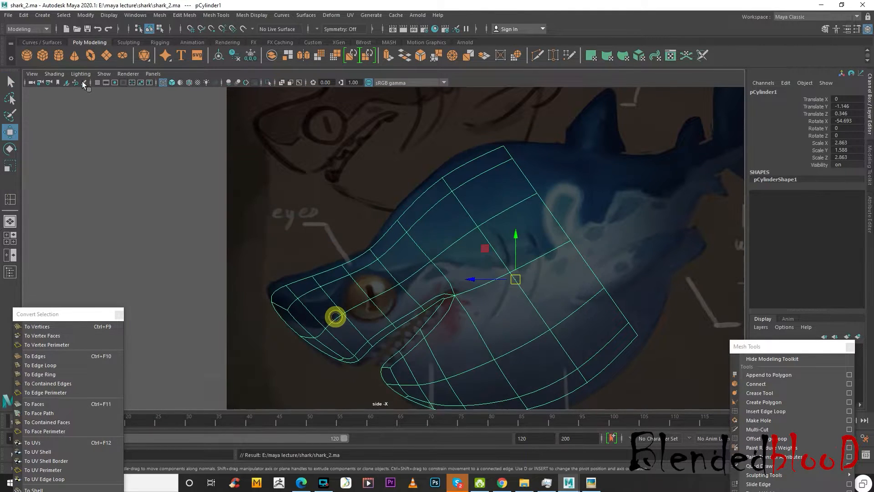
Save the scene under shark_1.ma as well, overwriting the existing file.
click(8, 15)
click(34, 62)
double_click(207, 227)
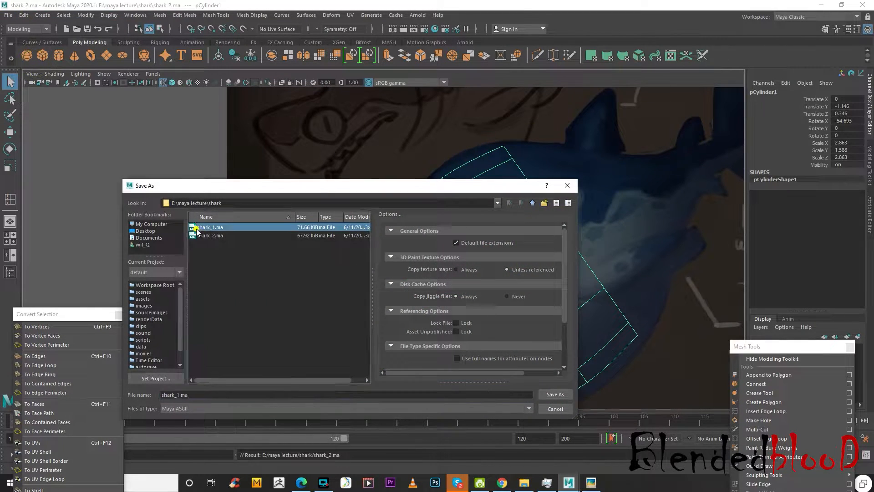
click(338, 318)
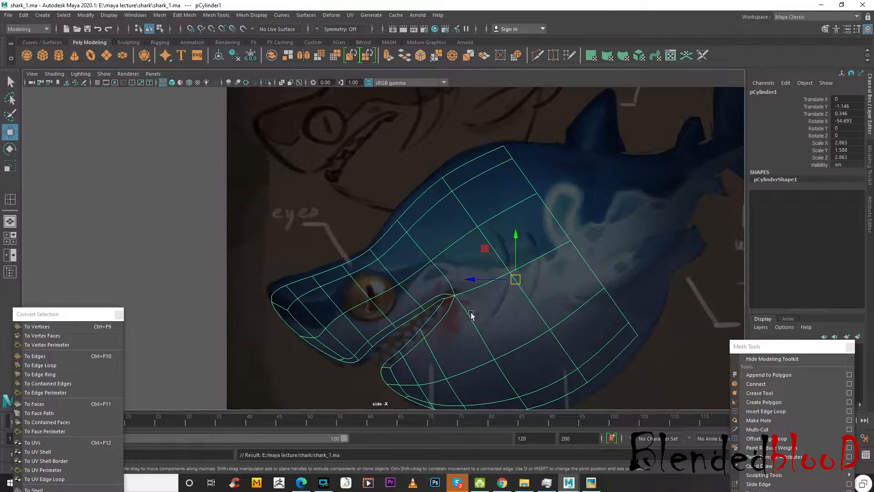
Turn off smoothing and slightly enlarge the edge loop around the body behind the jaw corner.
scroll(462, 312, up, 3)
alt+middle_drag(560, 258, 549, 256)
right_drag(512, 246, 504, 227)
key(1)
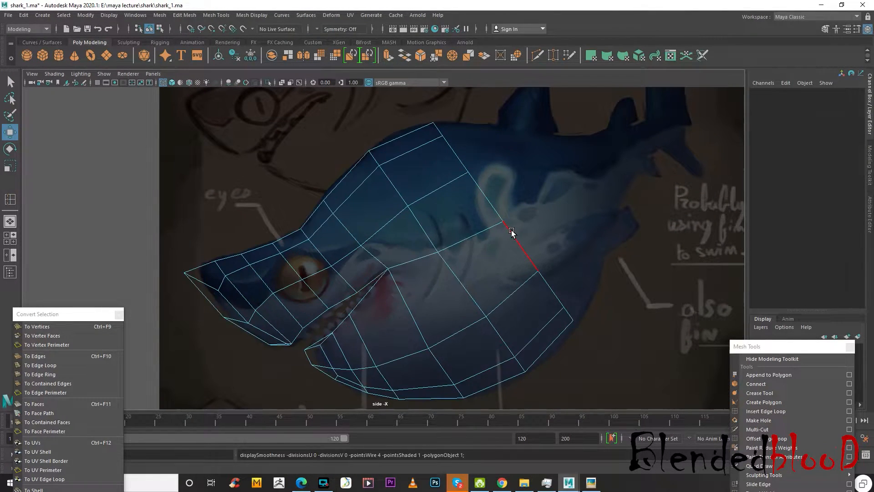
click(471, 299)
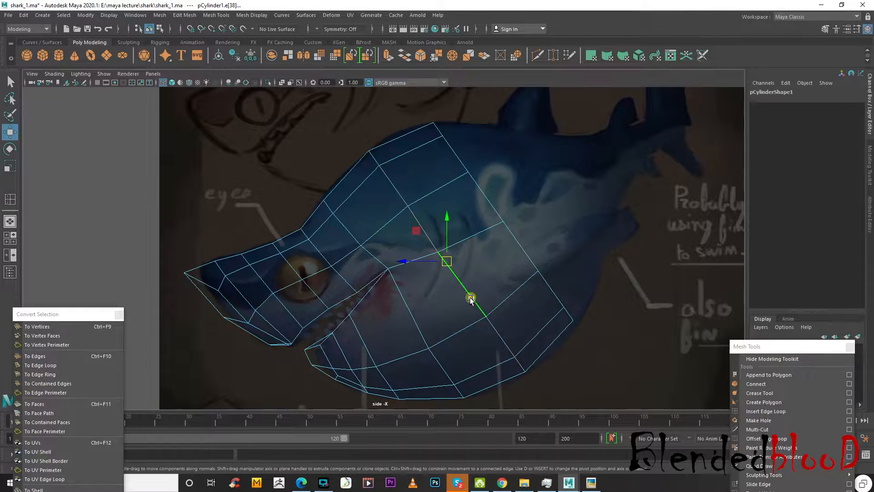
key(r)
drag(450, 261, 454, 261)
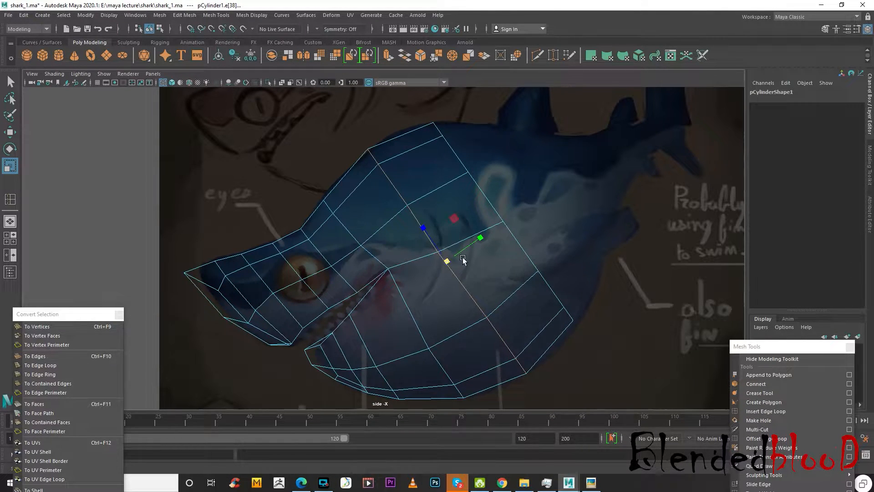
Select the body's open rear border loop and move it slightly back and down.
double_click(514, 243)
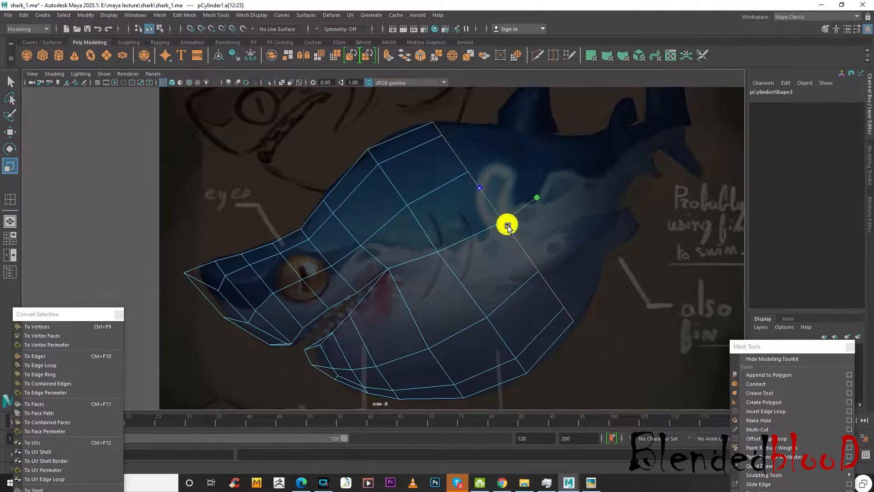
key(w)
drag(509, 228, 512, 229)
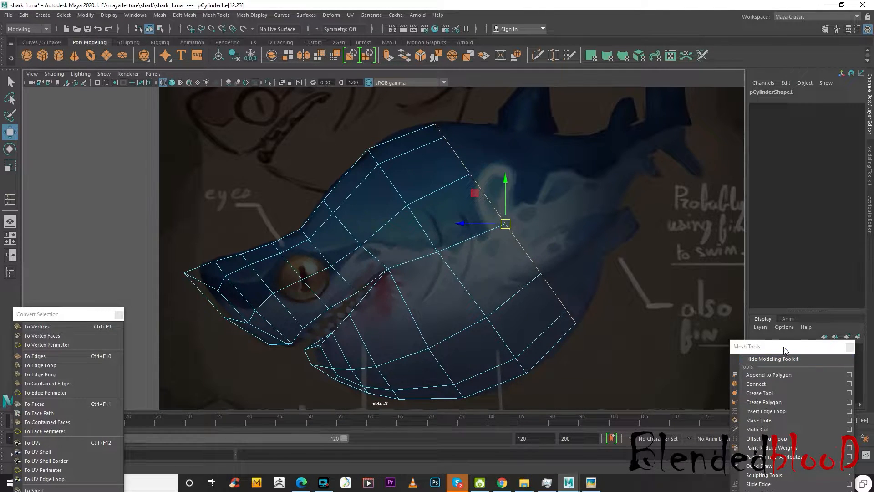
Extrude the body's open rear border loop and pull the new edge back and up toward the tail.
drag(784, 347, 788, 303)
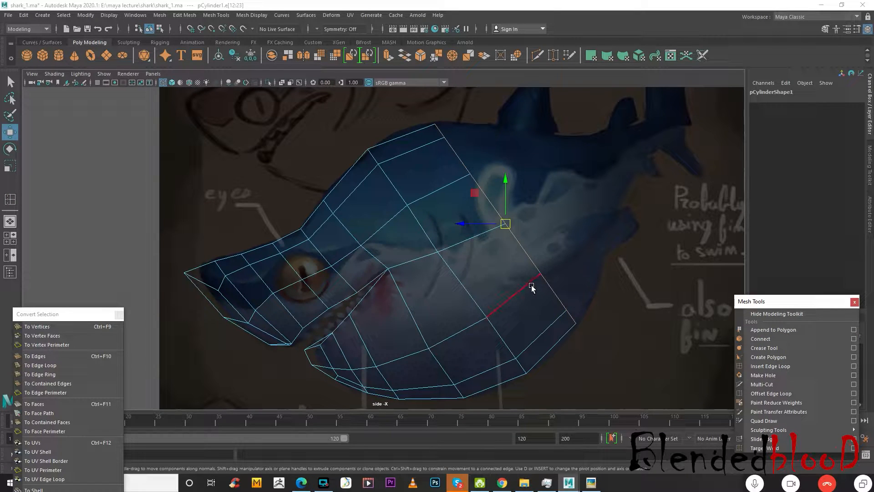
click(387, 55)
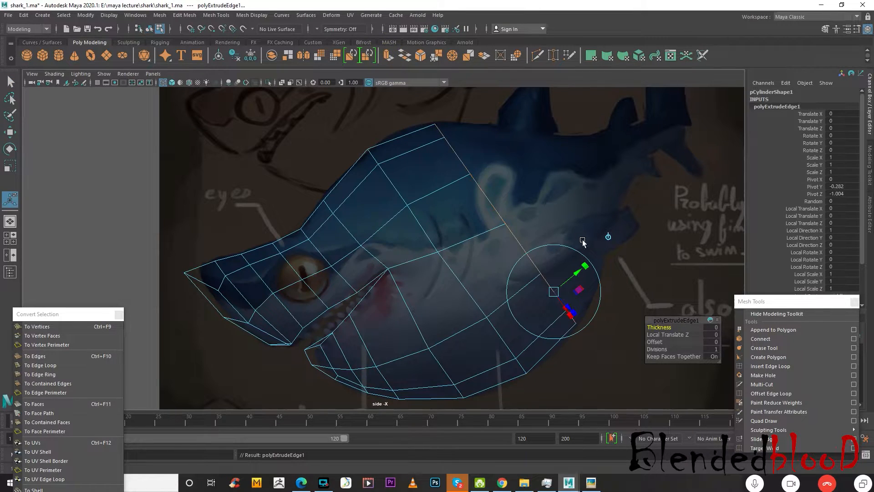
drag(506, 224, 604, 154)
alt+middle_drag(604, 174, 541, 213)
Scale the extruded border down to a narrow tail base and shift it slightly back and down onto the reference.
key(r)
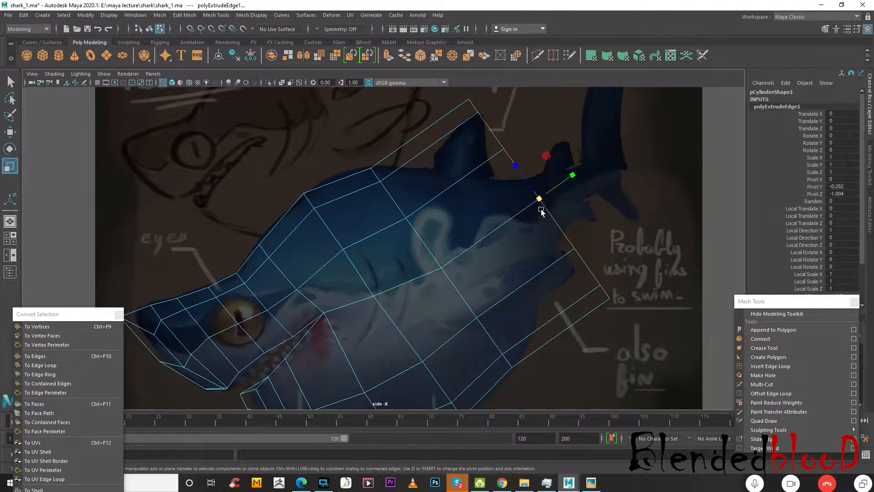
drag(539, 200, 432, 143)
key(w)
drag(538, 201, 552, 214)
key(r)
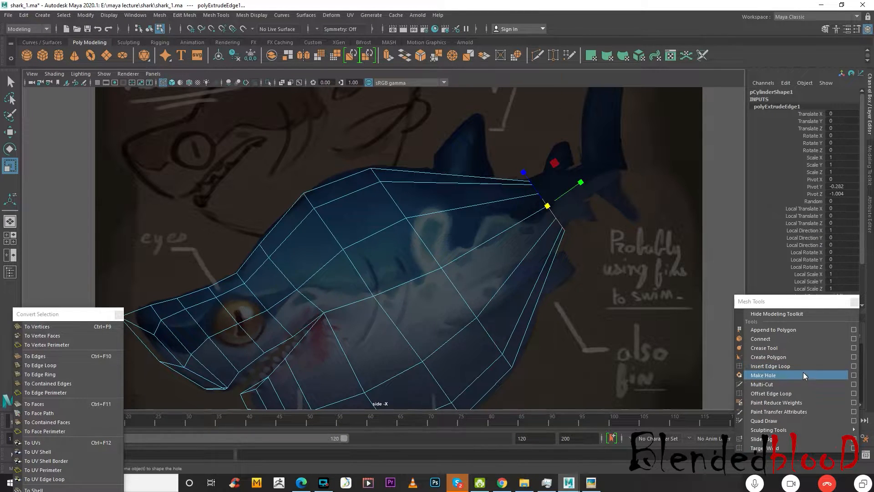
Insert an edge loop midway along the new rear body section and adjust its position to follow the reference outline.
click(789, 365)
drag(515, 267, 516, 272)
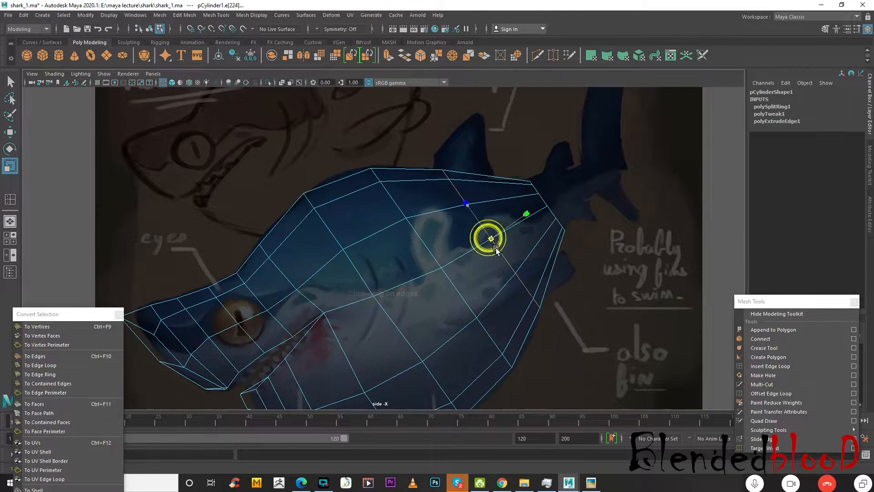
key(w)
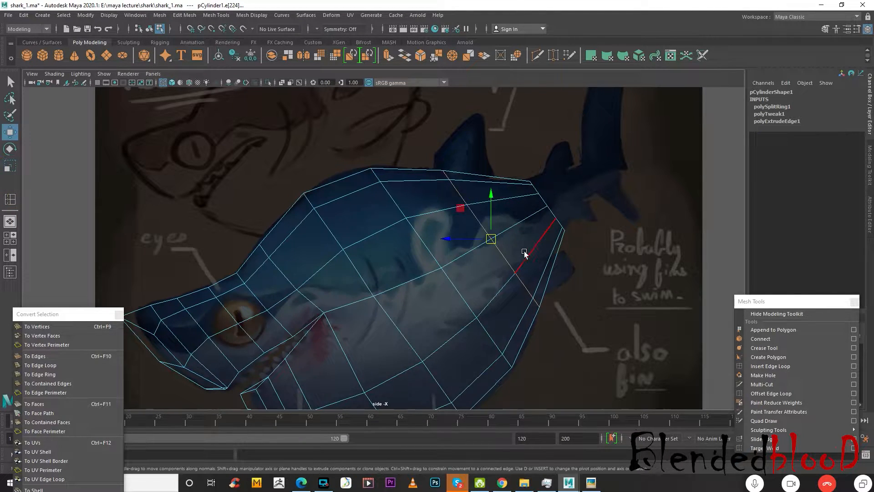
drag(495, 242, 545, 252)
Insert another edge loop between the middle loop and the narrow tail border, and scale it to fit the outline.
click(788, 369)
key(r)
drag(522, 222, 520, 219)
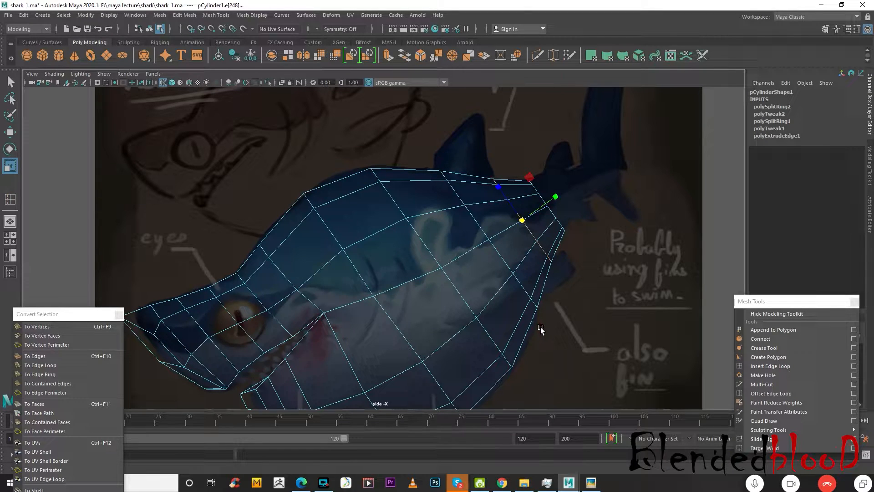
key(w)
Select the middle edge loop of the rear body section and fine-tune its scale and position.
click(523, 293)
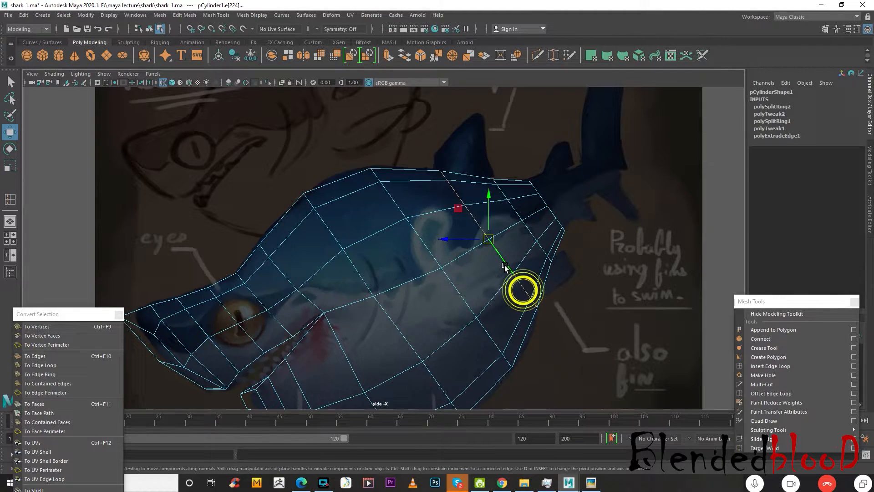
key(r)
click(491, 239)
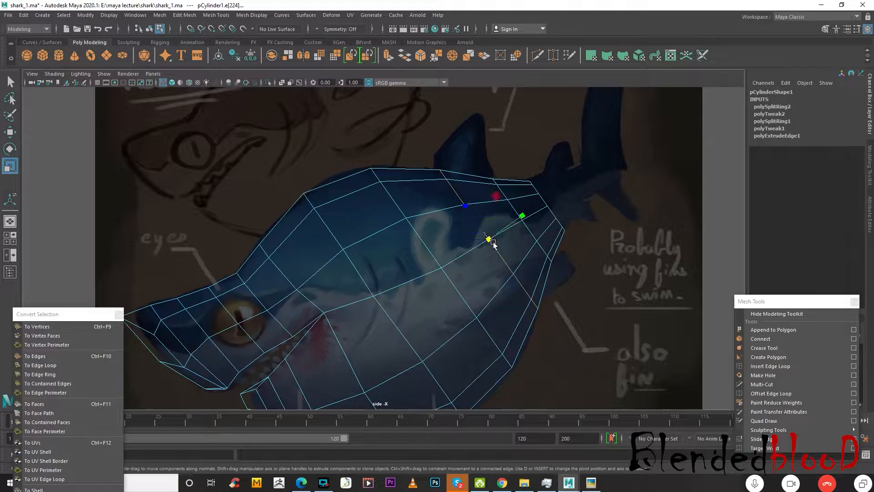
key(w)
click(490, 241)
Turn on the smooth preview and inspect the body's shape in the perspective view against the side view.
alt+middle_drag(497, 246, 535, 238)
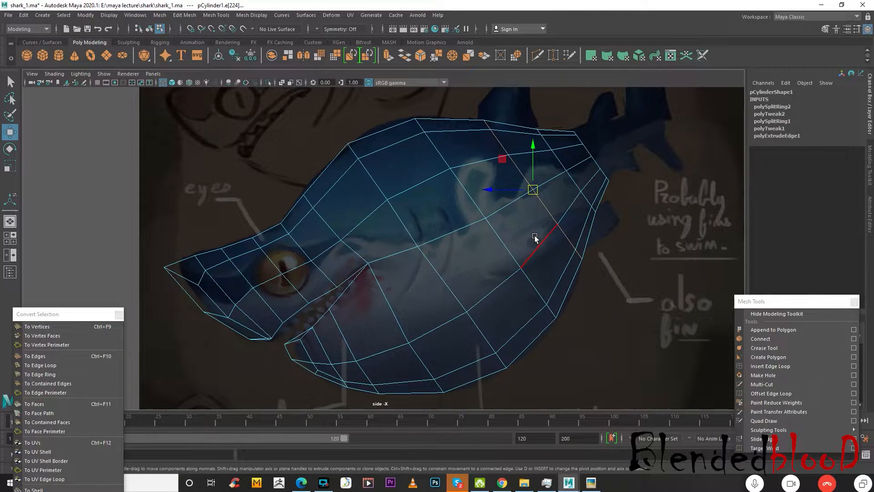
key(3)
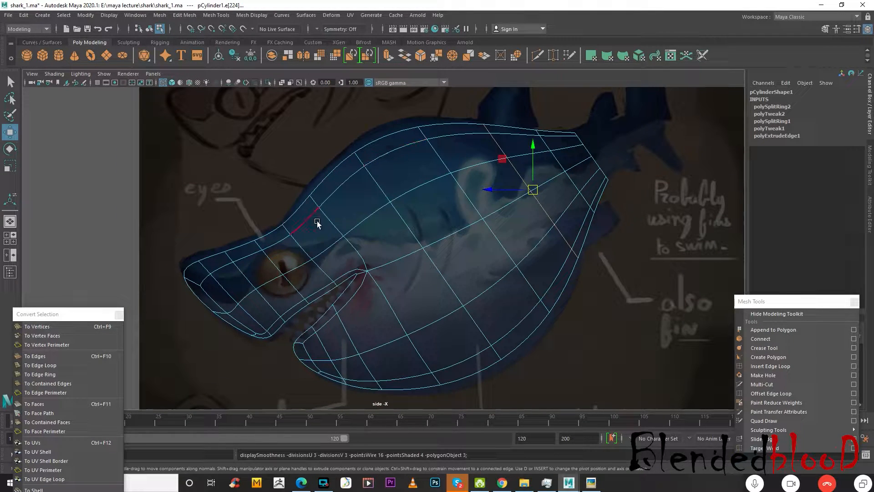
key(space)
key(space)
alt+drag(453, 242, 482, 224)
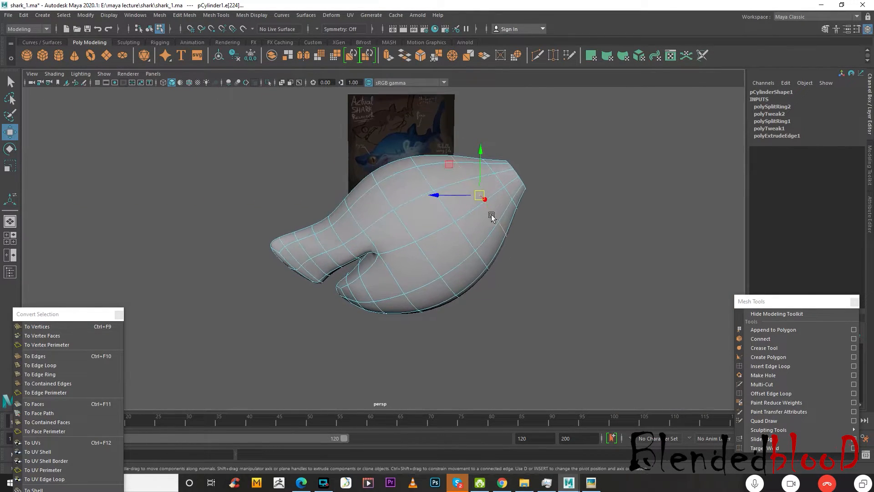
key(space)
key(space)
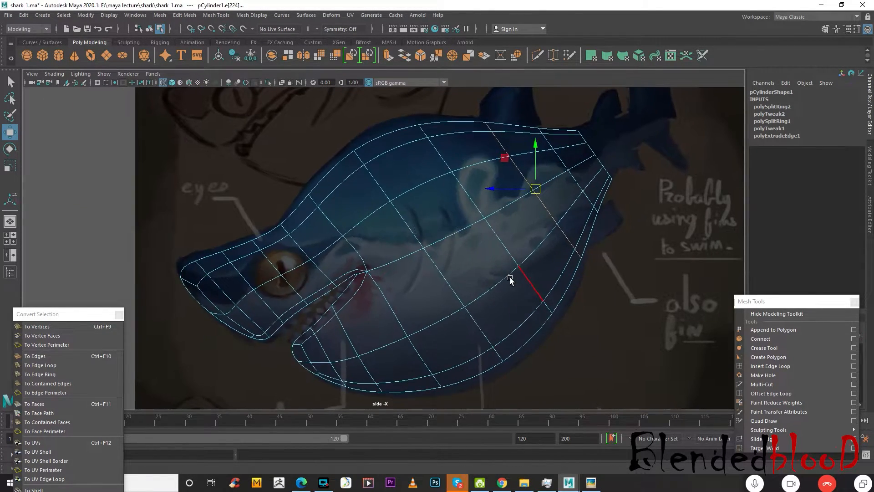
alt+middle_drag(634, 189, 543, 270)
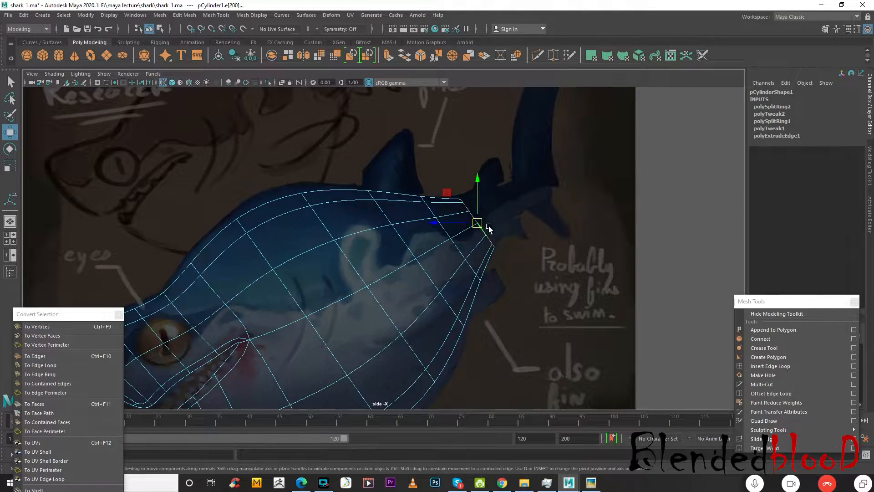
drag(477, 223, 479, 219)
key(ctrl+z)
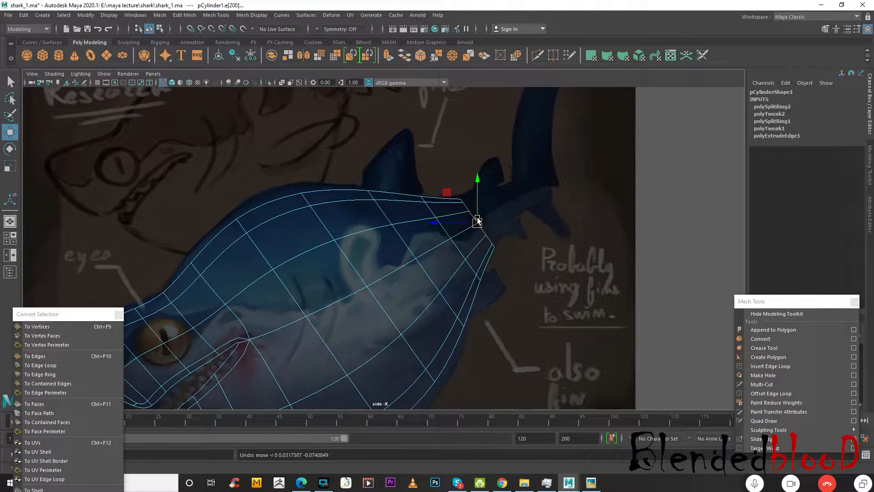
key(3)
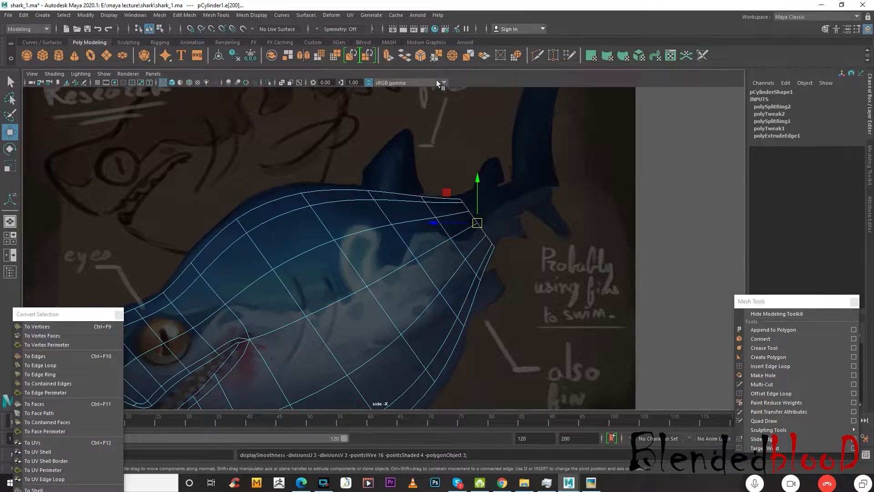
Turn off the smooth preview and extrude the narrow rear border back and up to the base of the tail fin.
key(1)
key(ctrl+e)
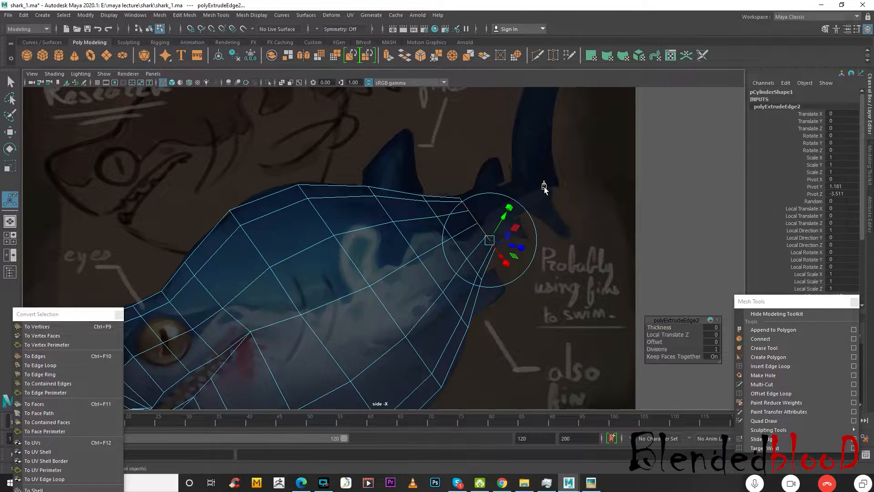
key(w)
drag(477, 222, 549, 182)
Rotate the extruded tail border until it stands nearly vertical and reposition it at the tail fin's base.
key(e)
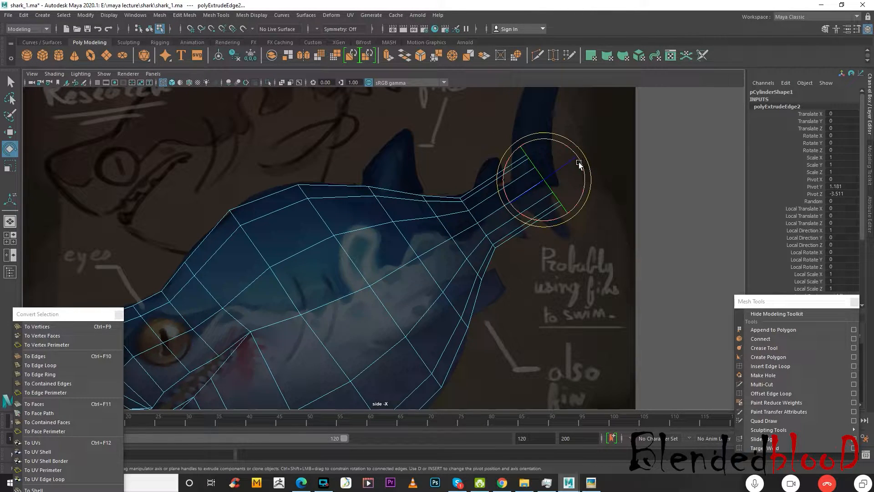
mouse_move(591, 167)
mouse_down()
mouse_move(593, 185)
mouse_move(546, 176)
mouse_move(600, 172)
mouse_up()
key(w)
key(e)
key(w)
key(e)
key(w)
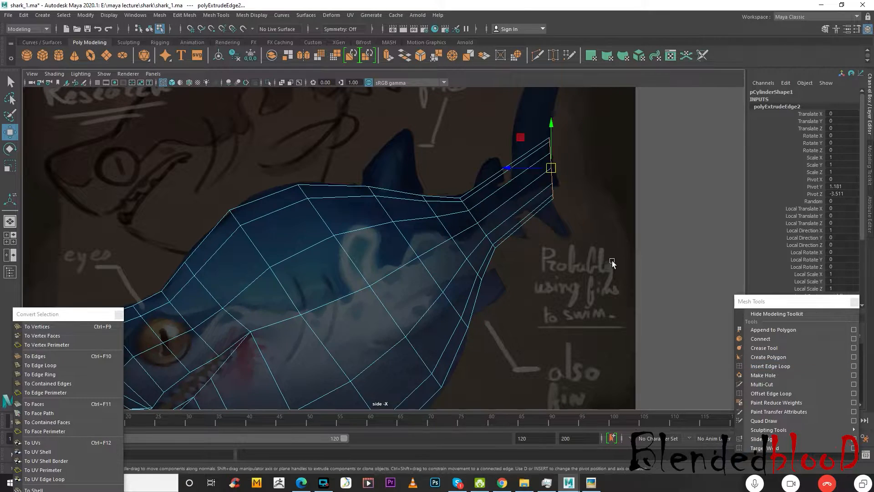
Scale the tail-end border down to match the narrow tail stem in the reference.
key(r)
drag(547, 160, 530, 127)
key(w)
click(554, 171)
Insert an edge loop midway along the tail stem and scale it to match the reference outline.
click(770, 367)
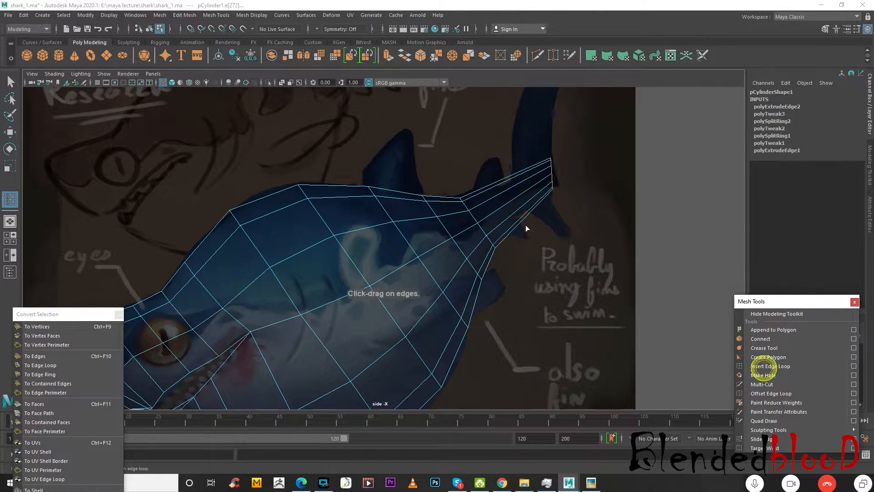
drag(525, 214, 507, 190)
key(r)
click(517, 196)
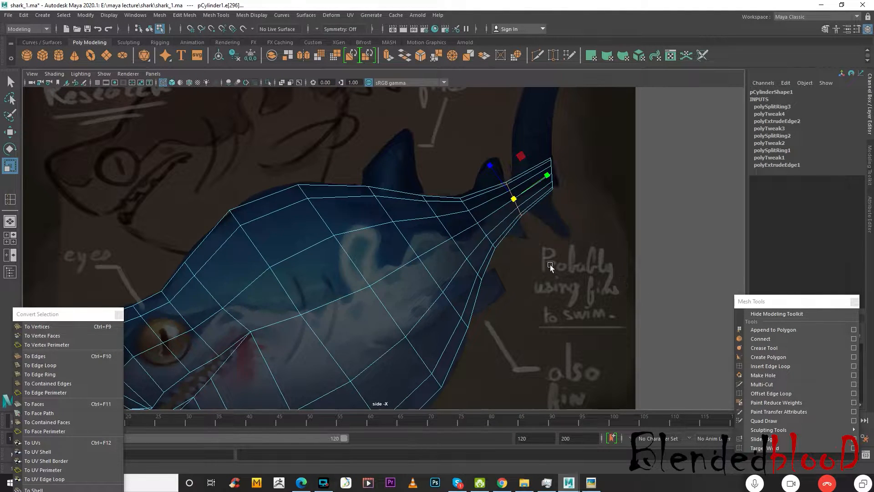
key(w)
In the perspective view, bridge a pair of opposite side edges across the open tail end.
alt+middle_drag(544, 219, 534, 264)
key(space)
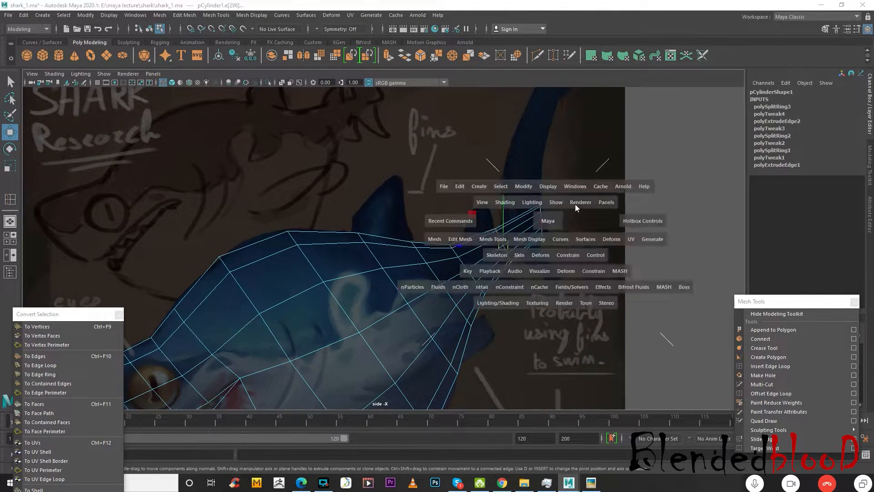
key(space)
alt+drag(607, 210, 489, 212)
scroll(490, 212, up, 5)
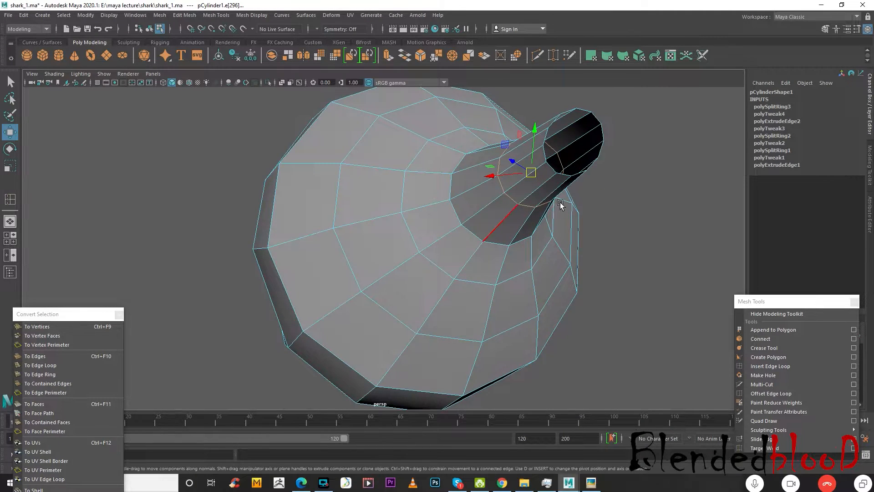
alt+drag(560, 205, 562, 201)
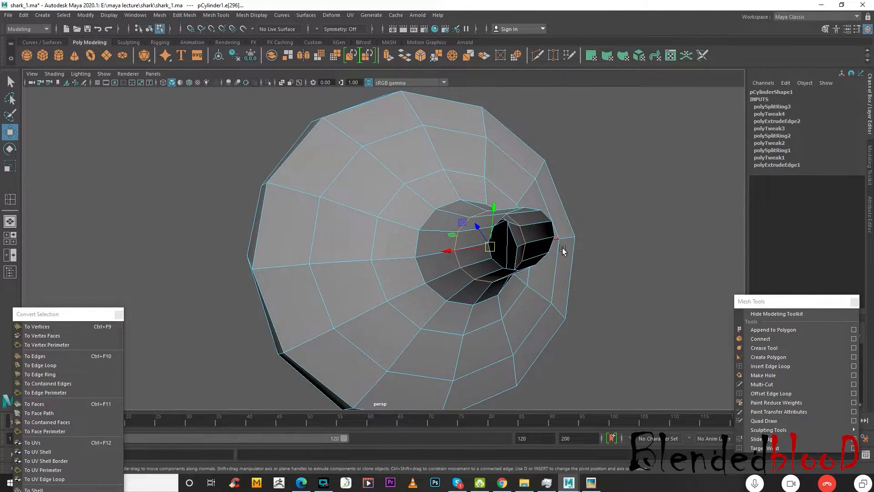
alt+drag(603, 247, 570, 258)
click(650, 278)
click(407, 298)
alt+drag(400, 302, 569, 237)
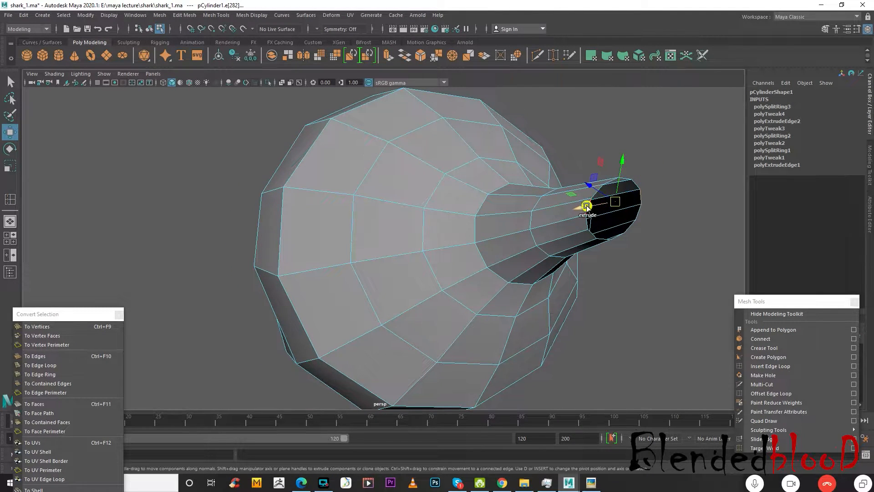
scroll(646, 226, up, 2)
alt+drag(648, 227, 588, 236)
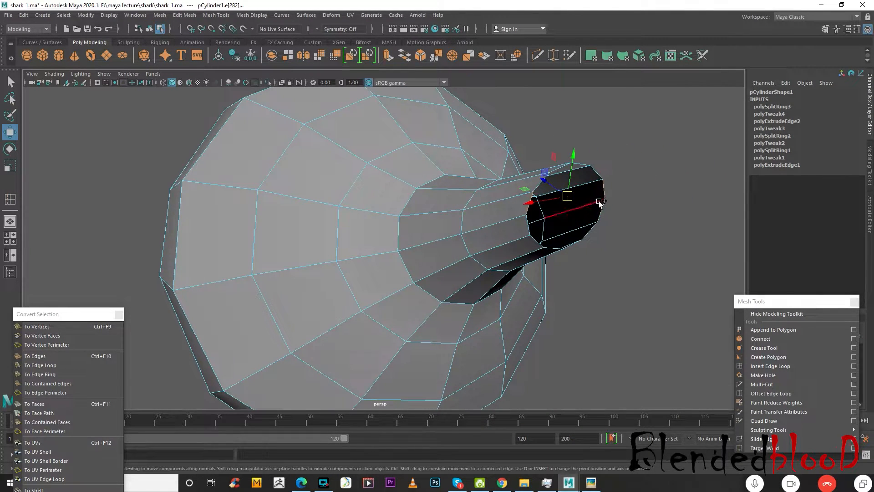
shift+right_click(603, 192)
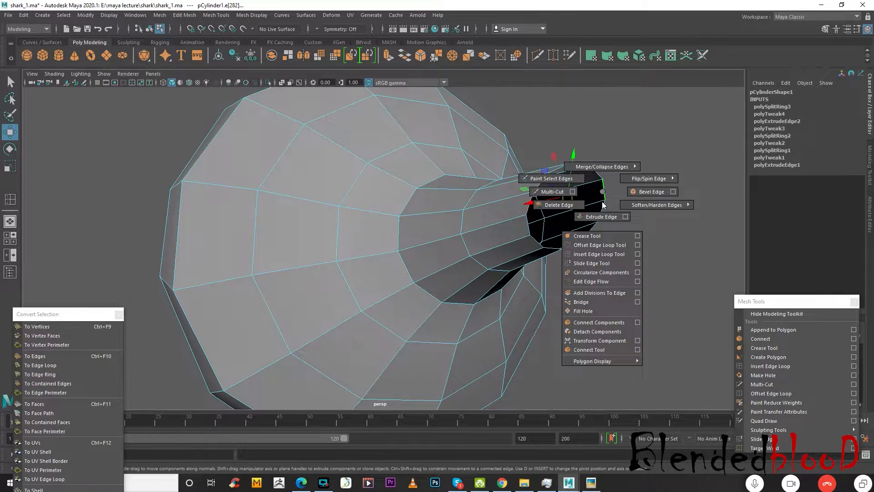
click(604, 301)
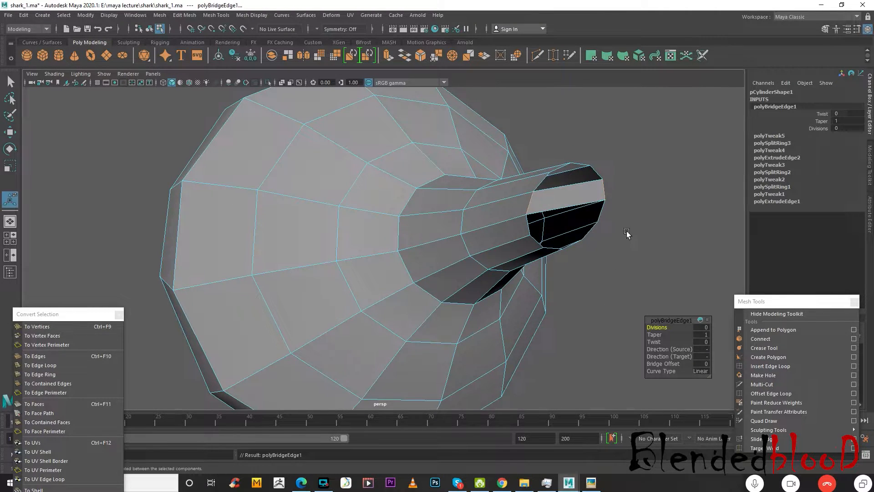
Bridge the three remaining pairs of opposite edges to close the tail end with horizontal strips.
click(528, 228)
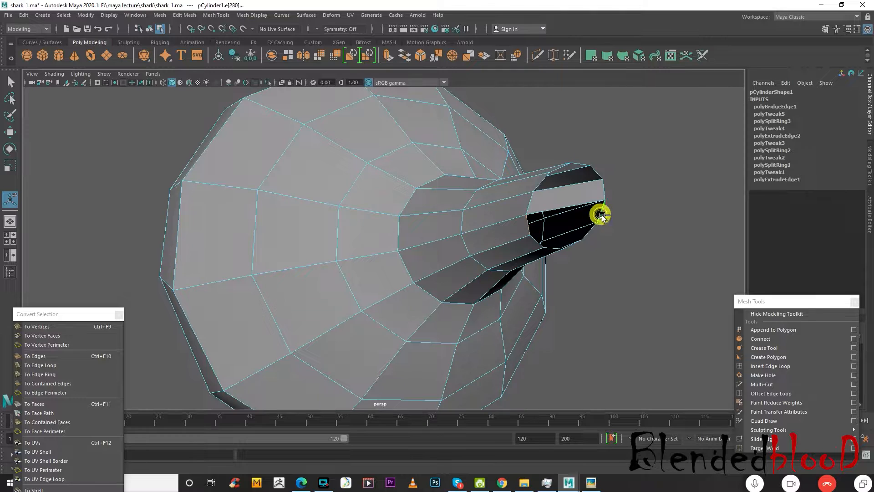
shift+right_click(599, 217)
click(594, 326)
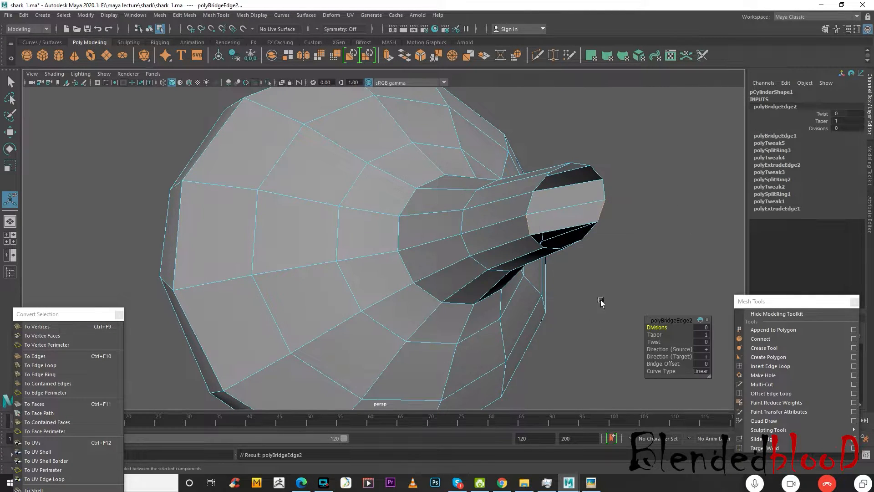
click(543, 182)
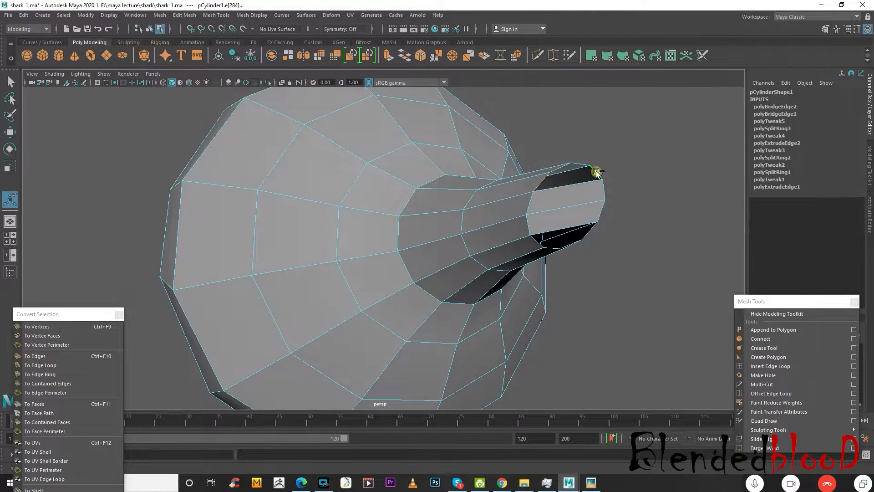
shift+right_click(597, 171)
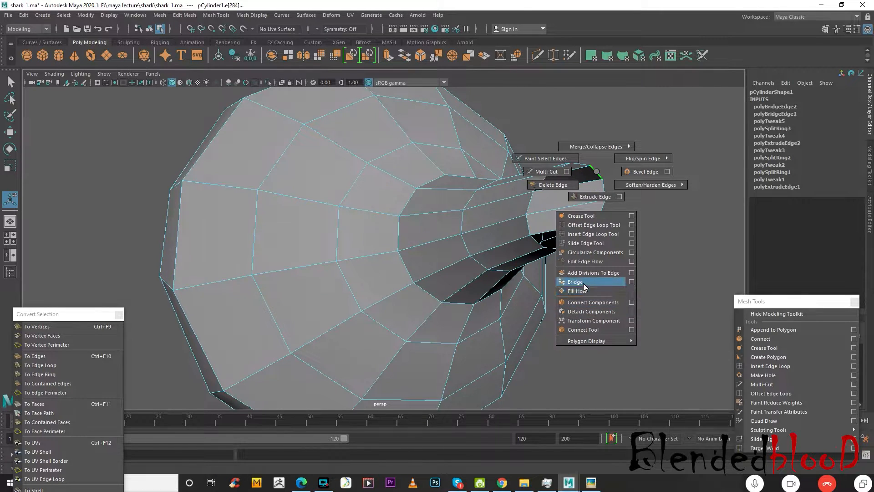
click(583, 284)
click(537, 243)
shift+right_click(590, 233)
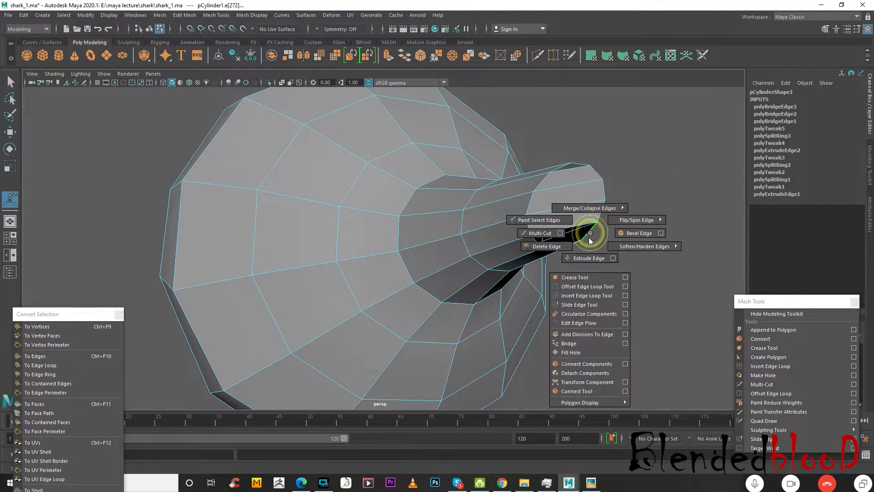
click(583, 344)
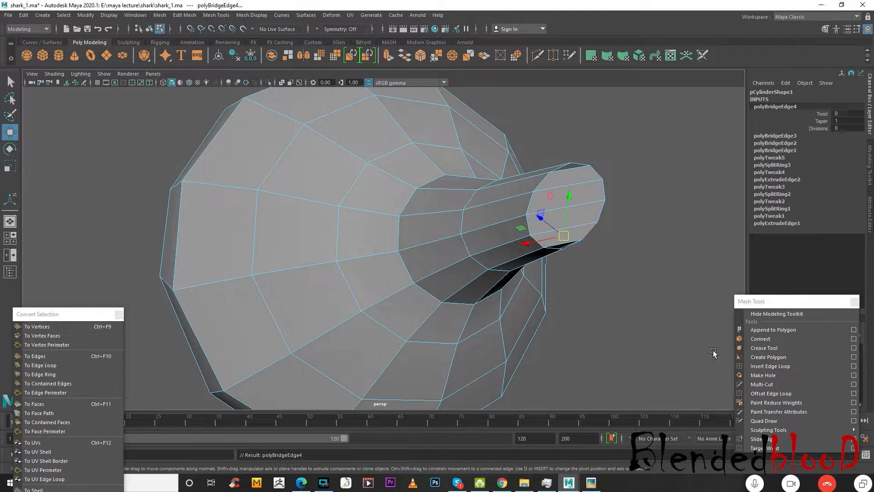
Insert an edge loop vertically through the middle of the tail-end cap.
click(765, 366)
alt+drag(569, 212, 546, 212)
click(370, 215)
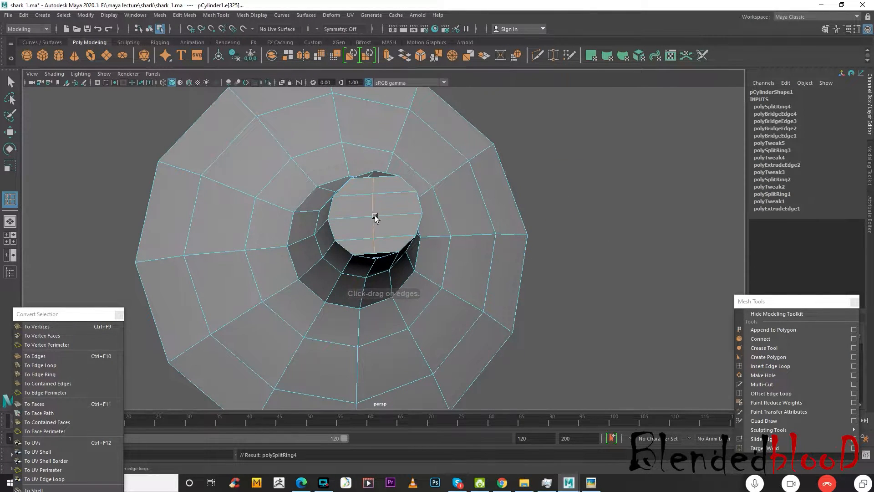
Target Weld the loose end vertices of the tail cap's middle loop onto the adjacent top and bottom rim vertices.
key(w)
alt+drag(375, 219, 410, 203)
right_drag(499, 230, 455, 233)
drag(753, 301, 735, 206)
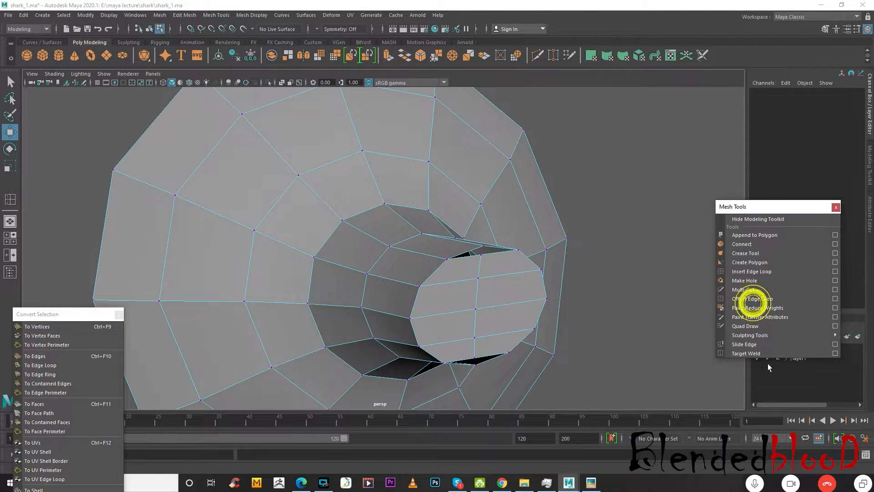
click(758, 353)
drag(483, 255, 483, 246)
alt+drag(479, 296, 474, 233)
key(w)
Examine the closed tail in smooth mesh preview and return to the unsmoothed display.
scroll(507, 279, down, 4)
alt+drag(414, 274, 485, 312)
key(3)
alt+drag(403, 270, 452, 303)
key(1)
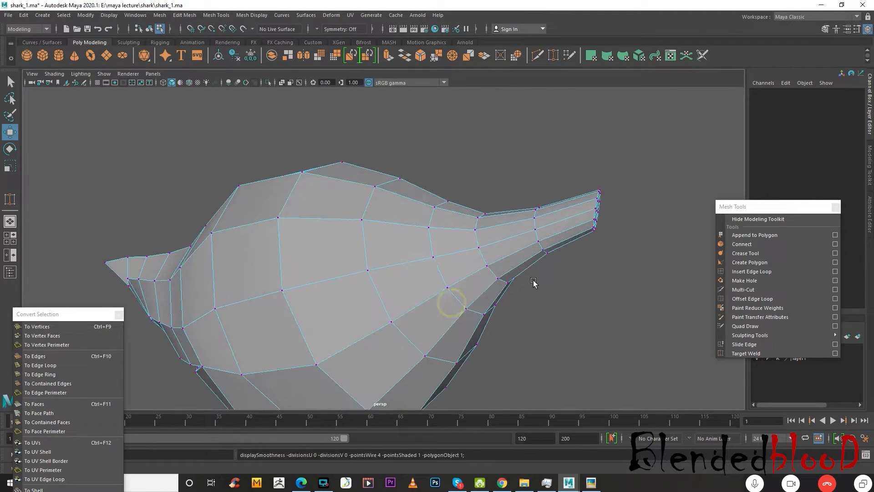
Extrude the two top faces of the last tail-stem segment for the upper tail fin and work in the side view.
key(space)
key(space)
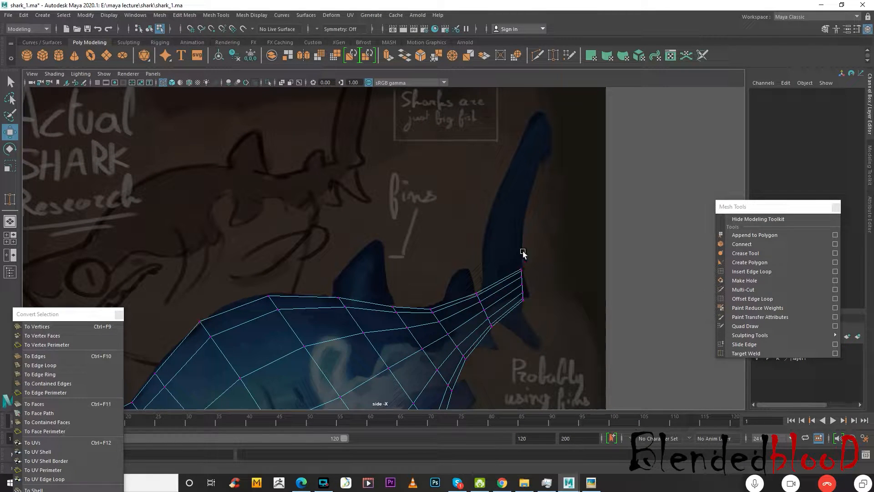
right_click(507, 275)
click(506, 275)
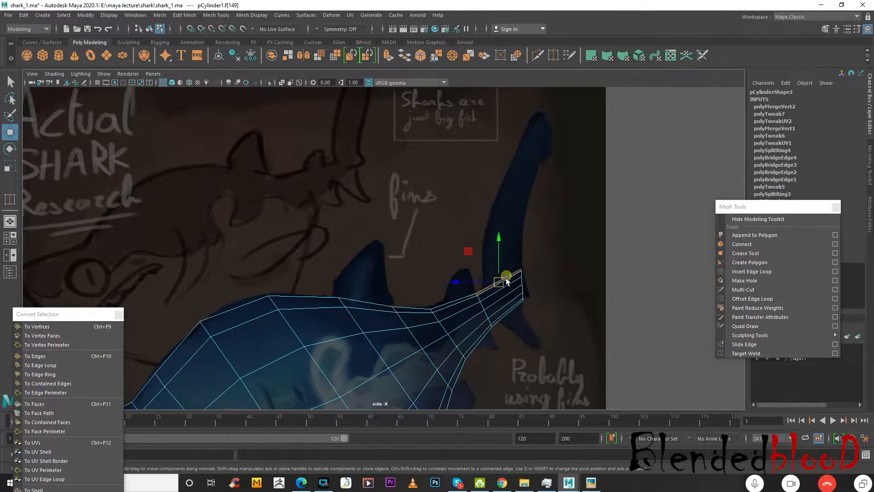
key(space)
key(space)
alt+drag(583, 223, 569, 301)
shift+click(331, 332)
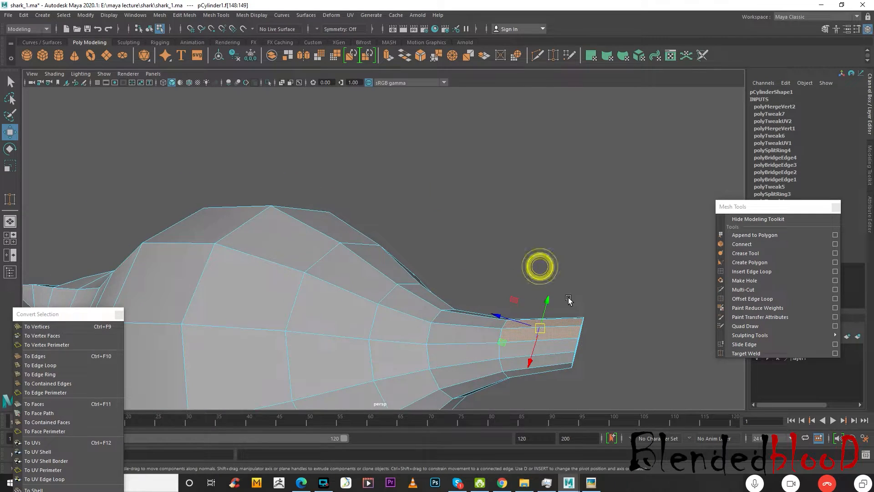
click(388, 55)
key(space)
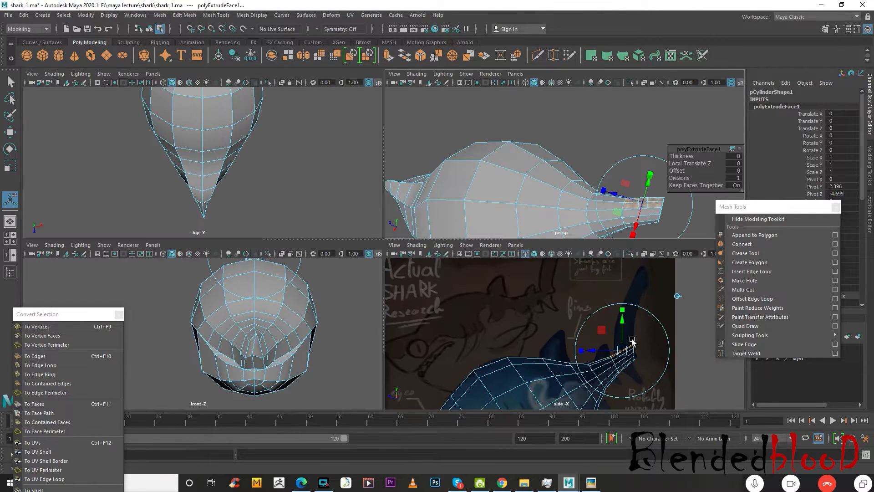
key(space)
click(553, 226)
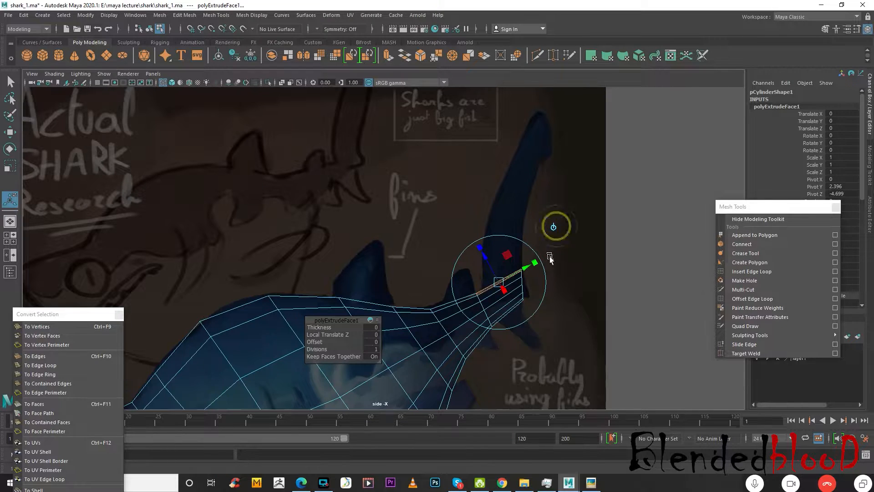
Move the extruded faces up to the reference's upper fin tip and rotate them to match its slant.
key(w)
drag(499, 281, 485, 198)
key(e)
drag(556, 181, 533, 185)
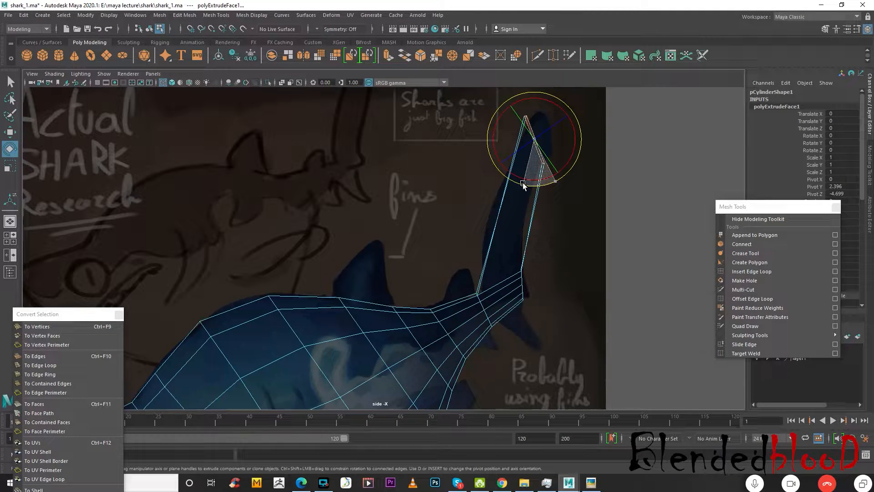
key(w)
key(F10)
click(542, 136)
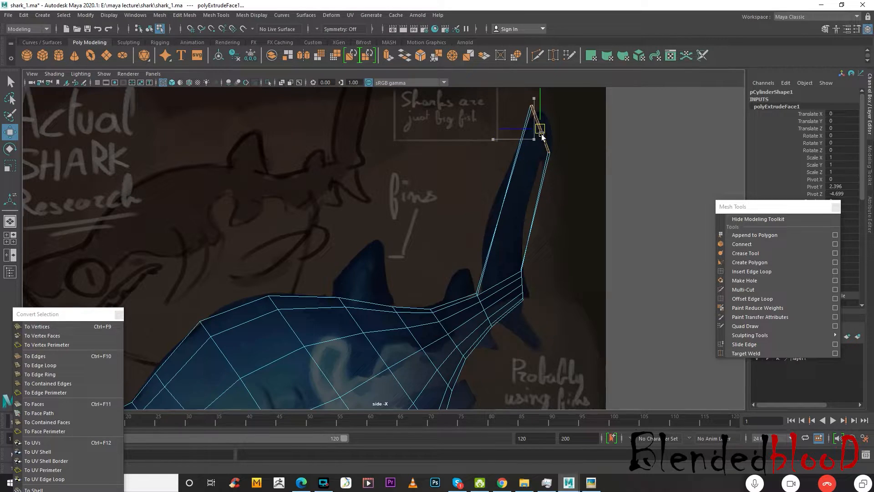
key(e)
drag(588, 131, 545, 133)
key(w)
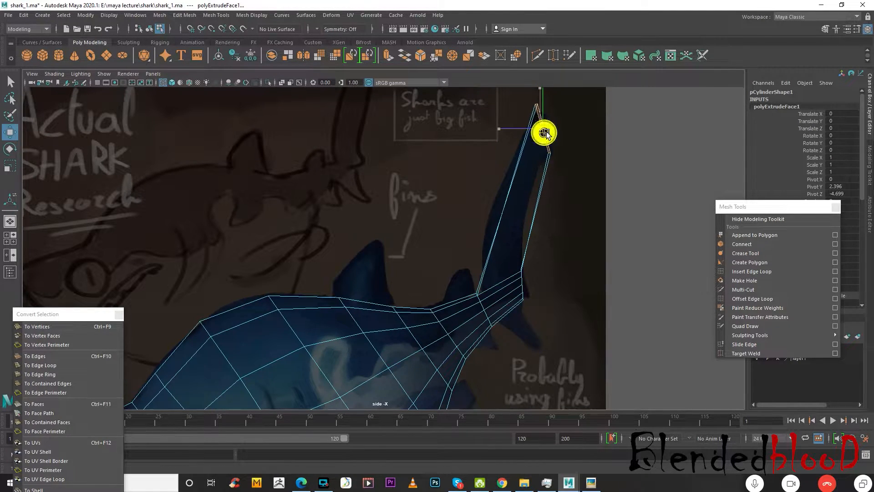
Insert an edge loop midway along the upper tail fin and shift it forward to follow the reference curve.
click(752, 271)
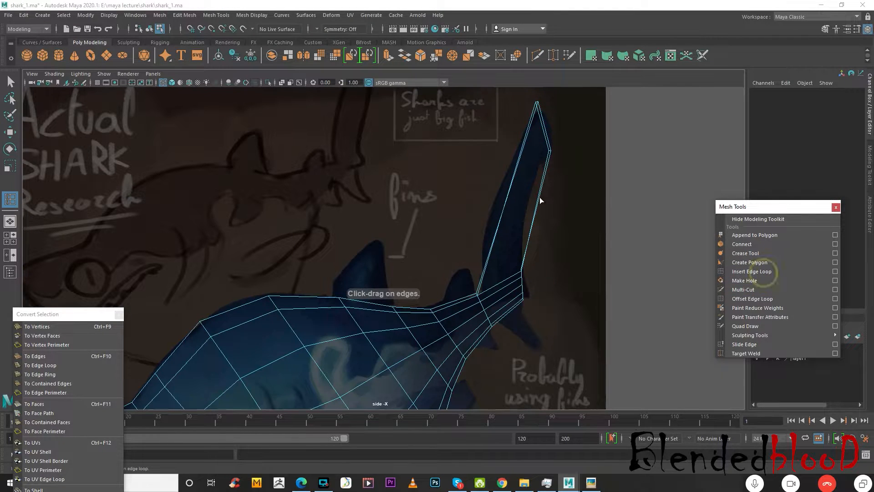
click(538, 209)
key(w)
drag(521, 209, 514, 207)
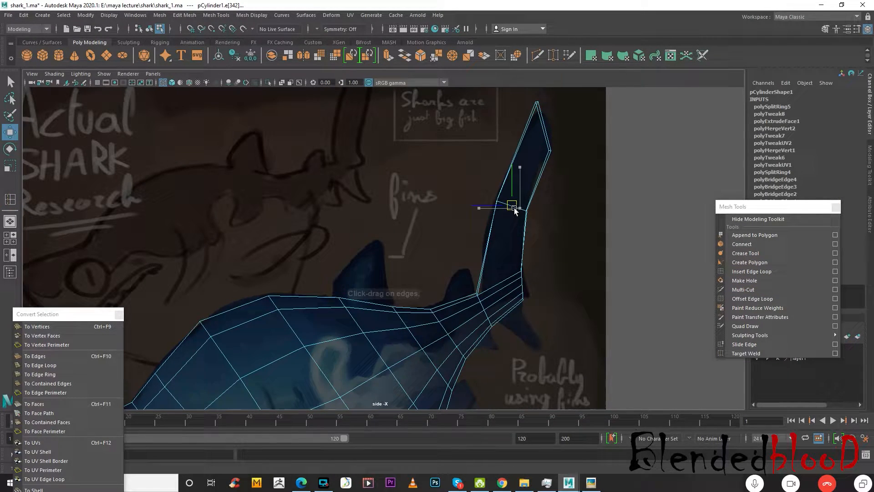
click(749, 272)
click(538, 180)
key(r)
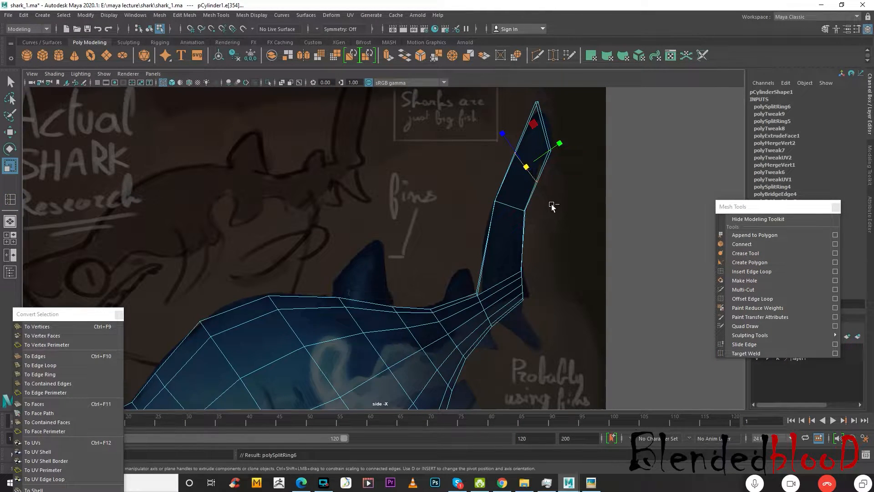
key(ctrl+z)
In the perspective view, select the upper fin's tip vertices with soft selection and set its falloff radius to reach down the fin.
key(space)
key(space)
alt+drag(585, 233, 540, 285)
key(w)
right_drag(529, 181, 485, 184)
alt+drag(563, 220, 522, 209)
drag(433, 116, 579, 212)
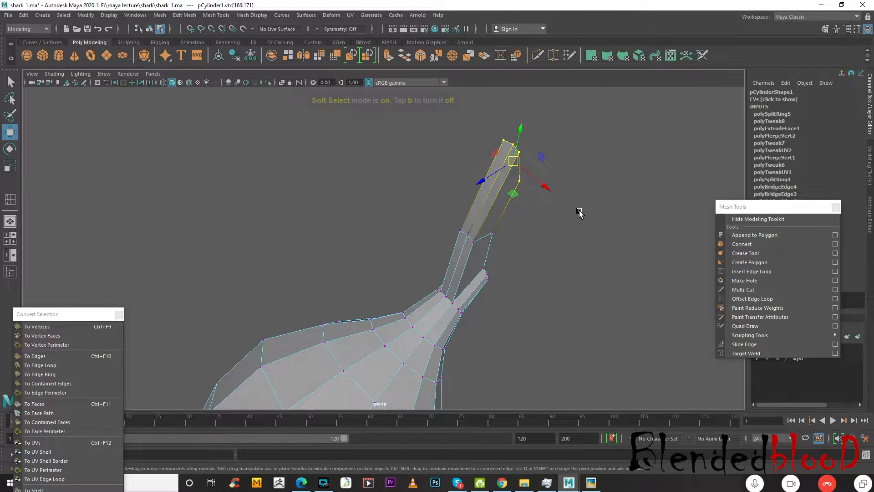
drag(496, 190, 556, 236)
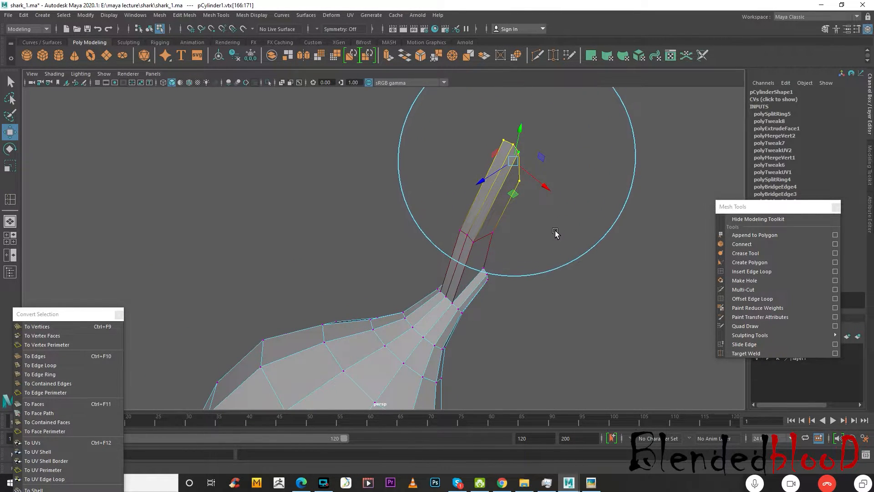
Scale the soft-selected fin tip down sideways so the upper tail fin tapers to a thin tip.
key(r)
drag(543, 188, 512, 173)
alt+drag(572, 202, 461, 191)
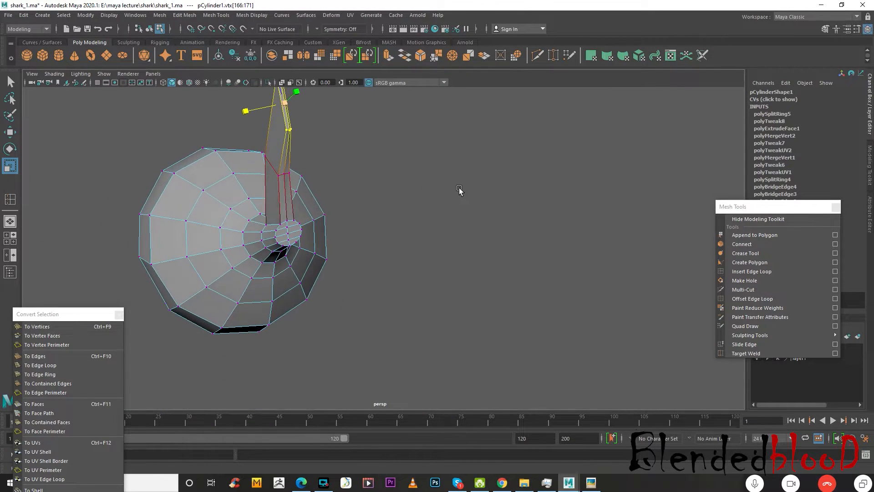
alt+middle_drag(460, 191, 499, 253)
drag(324, 201, 350, 204)
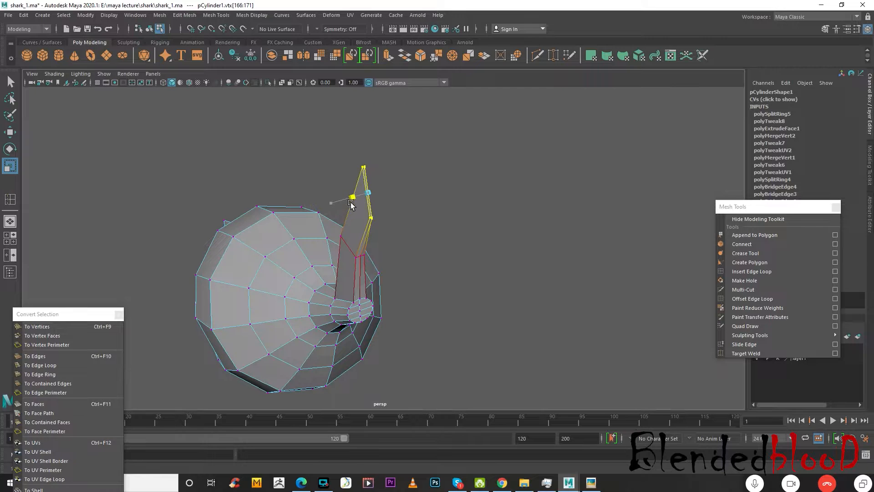
alt+drag(436, 240, 566, 254)
In the side view, insert edge loops in the upper and lower halves of the tail fin and align the lower one with the reference.
key(space)
key(space)
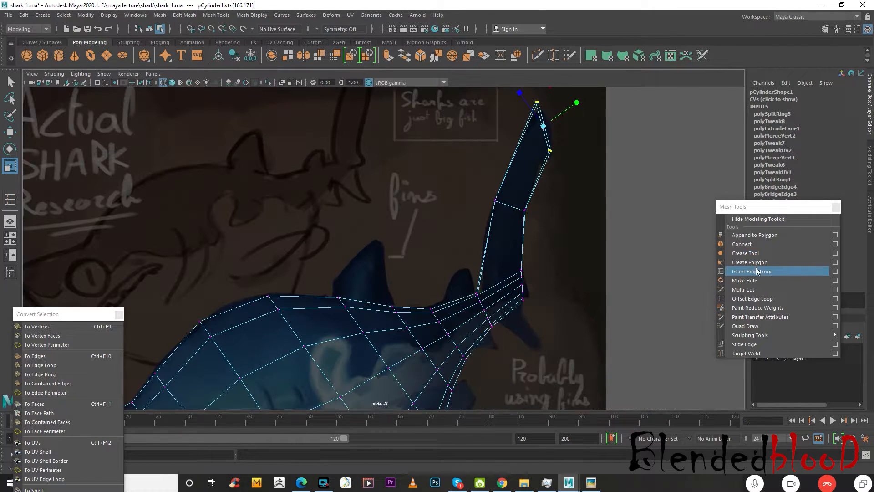
click(757, 271)
drag(534, 183, 540, 183)
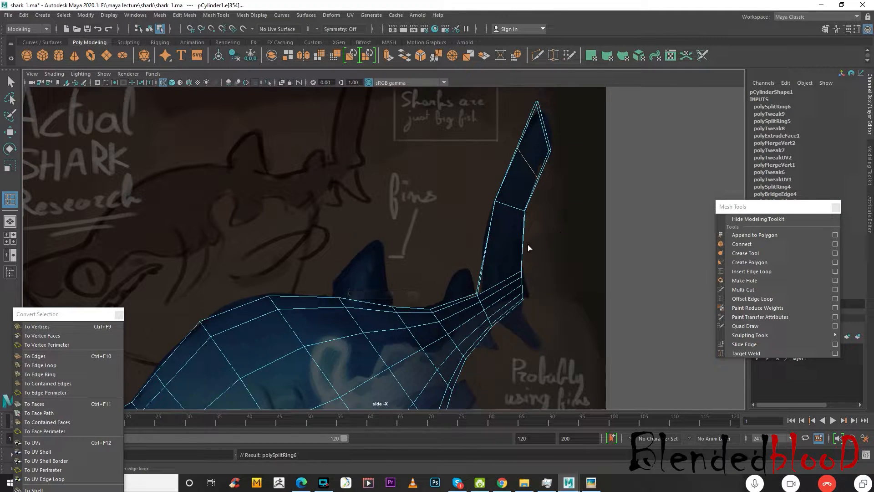
drag(523, 244, 524, 244)
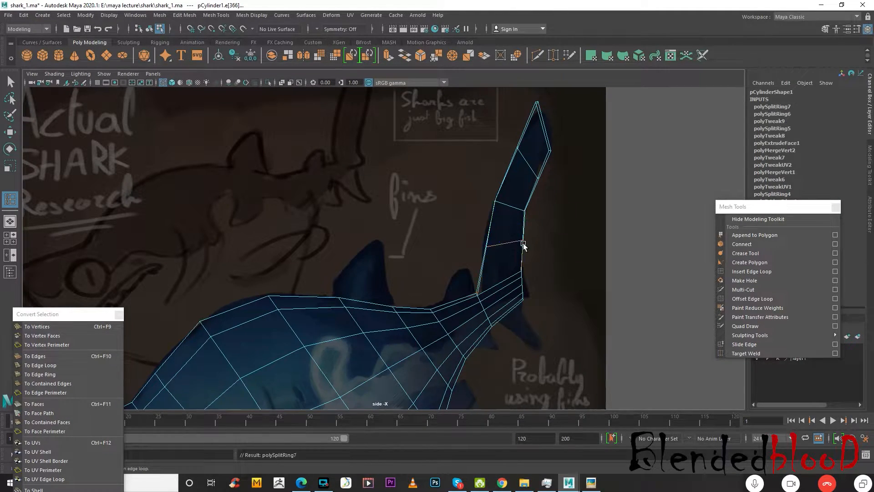
key(w)
click(505, 242)
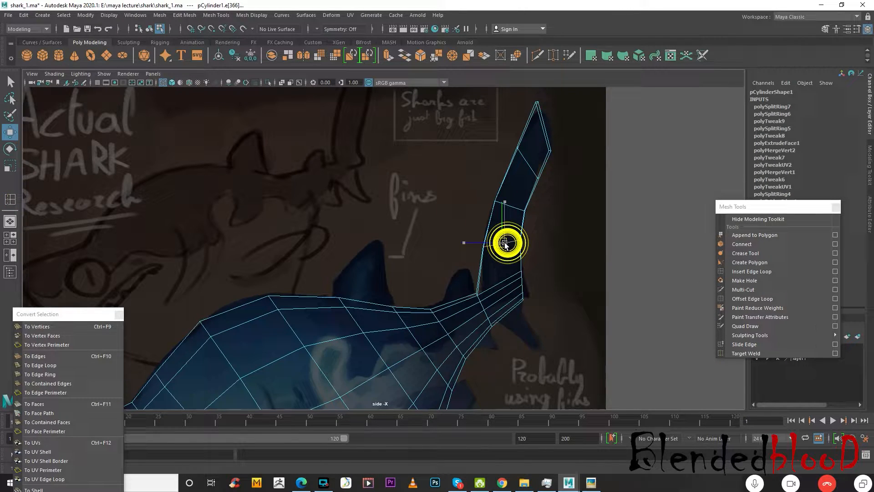
Move the rear and front vertices of the upper fin loop up to form the notch below the tip.
right_drag(506, 195, 512, 169)
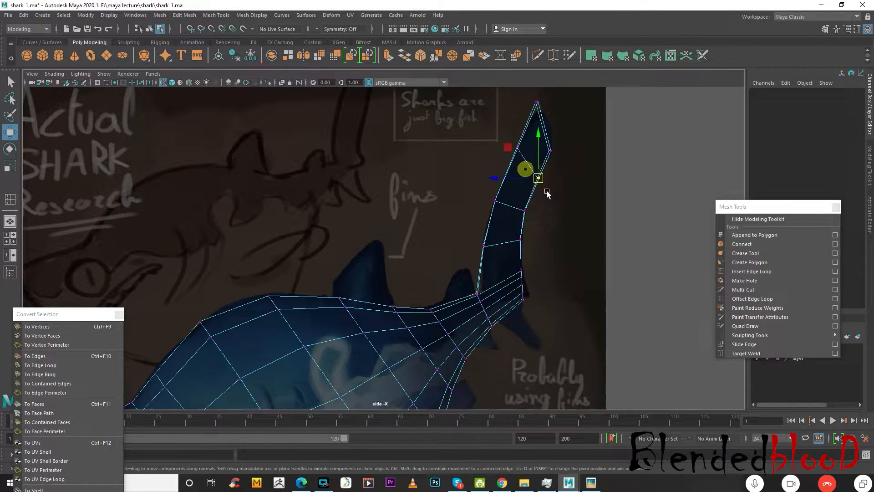
click(538, 177)
drag(540, 179, 542, 169)
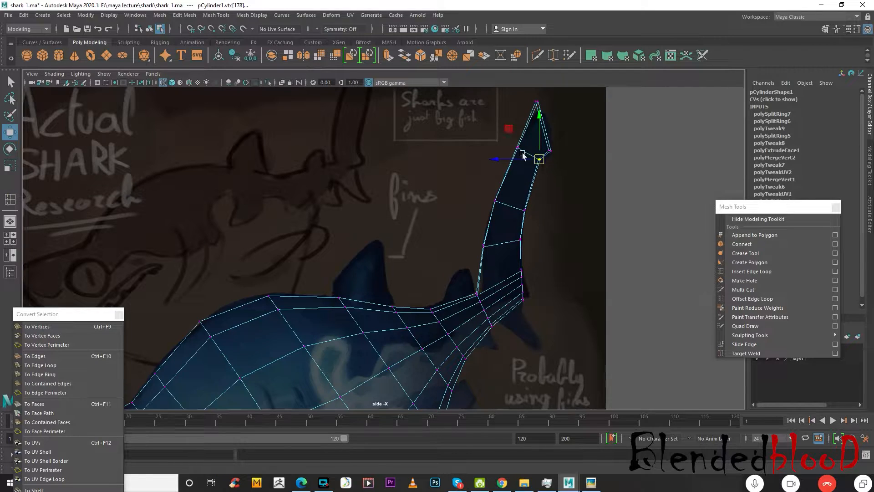
drag(508, 142, 525, 136)
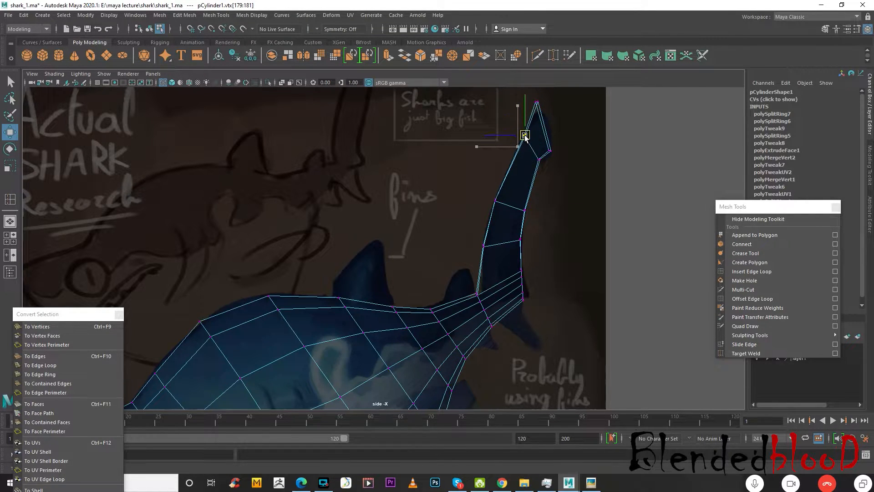
Adjust the rear corner and topmost vertices of the upper fin tip to match the reference outline.
alt+middle_drag(582, 156, 532, 216)
scroll(533, 216, up, 2)
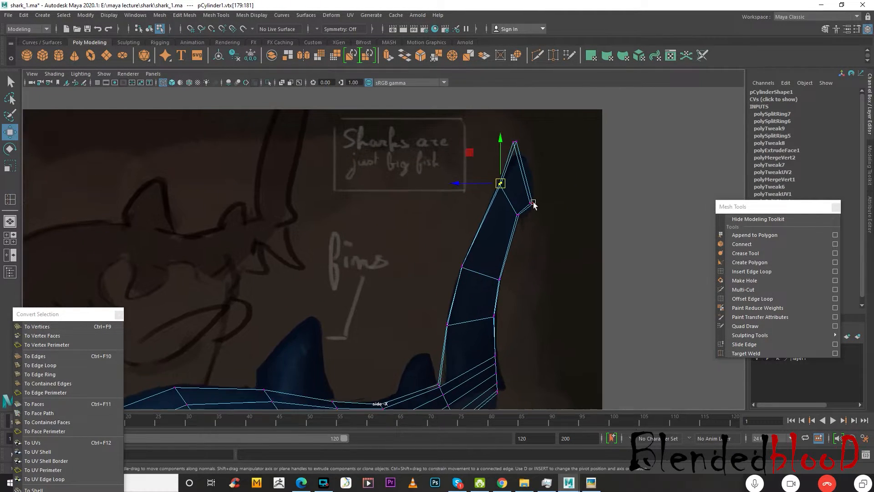
drag(545, 212, 546, 213)
drag(534, 203, 536, 208)
drag(504, 136, 526, 155)
drag(517, 144, 521, 151)
Insert an edge loop across the fin tip and adjust the tip vertices to follow the reference outline.
click(749, 272)
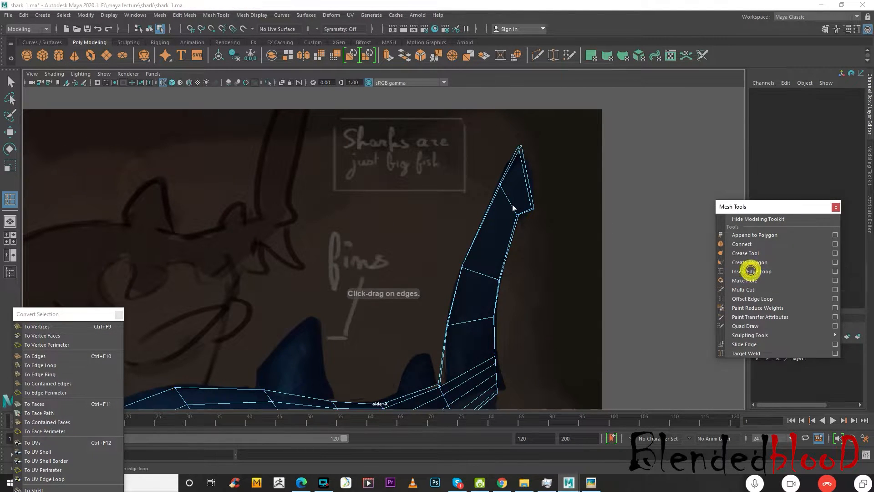
drag(507, 172, 514, 168)
key(w)
right_drag(511, 162, 473, 162)
drag(498, 157, 527, 211)
click(527, 212)
Move the front vertices at the base of the upper tail fin backward to match the reference.
alt+middle_drag(536, 231, 545, 122)
drag(439, 258, 473, 330)
drag(457, 290, 464, 292)
Select the two bottom faces of the last tail-stem segment and extrude them for the lower tail fin.
right_click(494, 309)
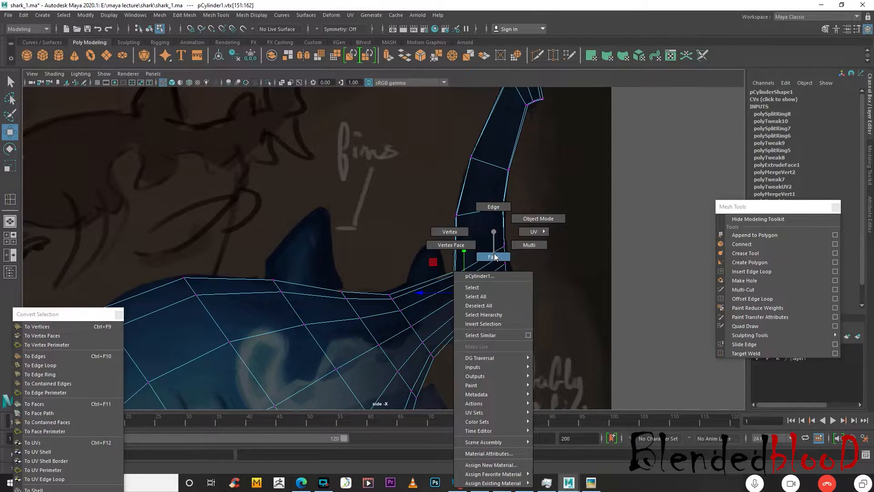
right_drag(495, 255, 496, 260)
click(496, 296)
key(space)
key(space)
alt+drag(549, 272, 401, 196)
alt+drag(401, 162, 445, 186)
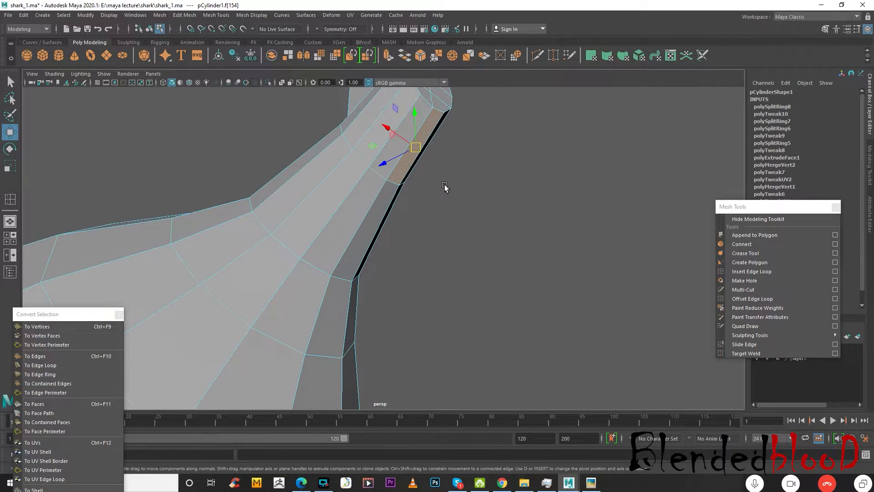
alt+middle_drag(454, 181, 485, 296)
scroll(484, 281, up, 3)
shift+click(481, 272)
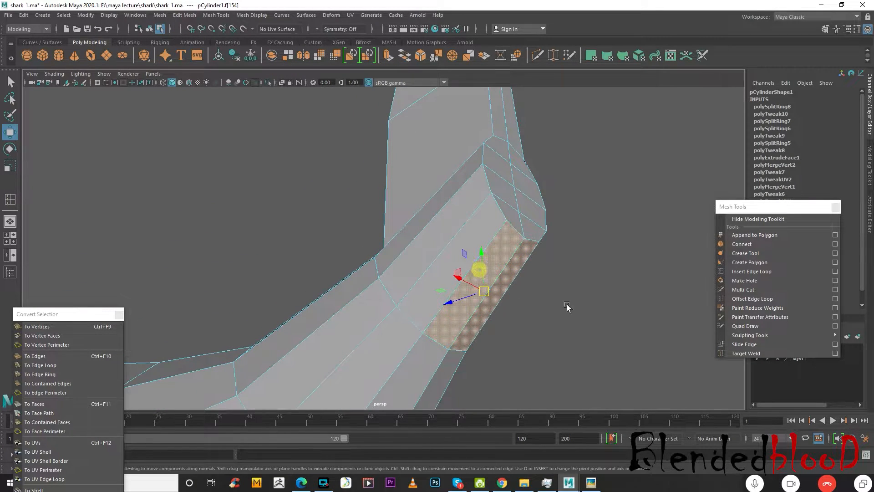
click(388, 55)
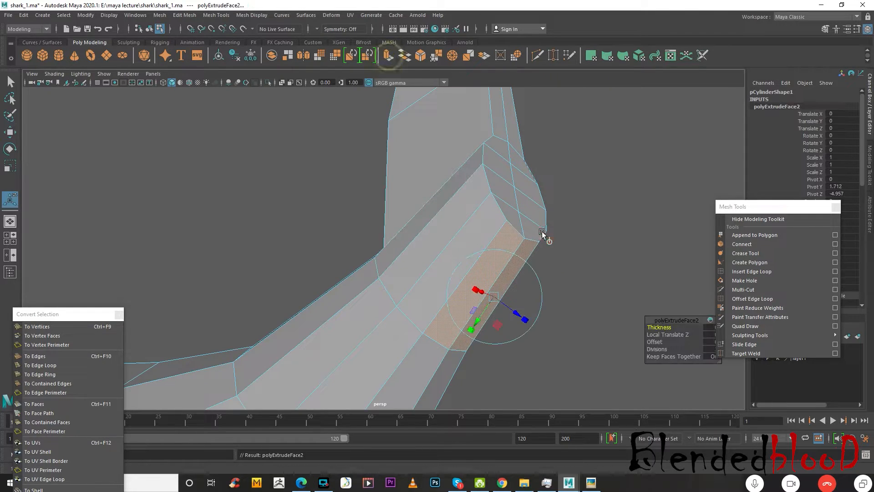
In the side view, move the extruded faces to the reference's lower fin tip and scale them down to a point.
key(w)
key(space)
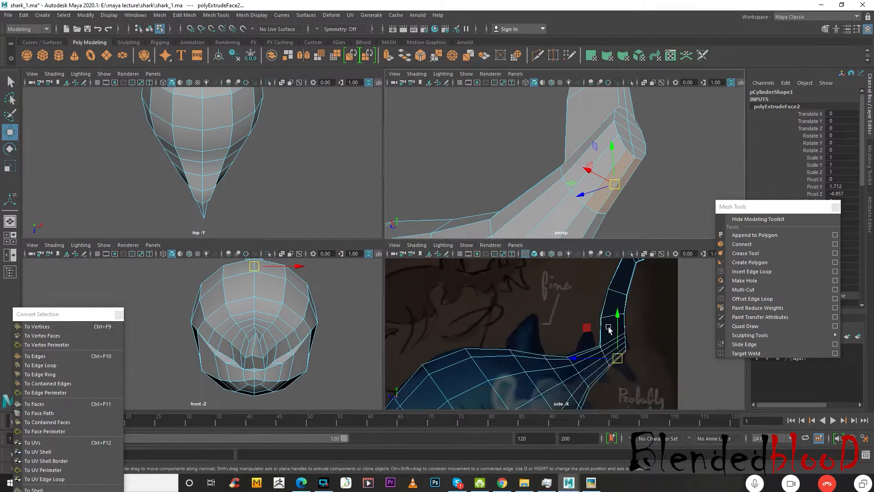
key(space)
alt+middle_drag(505, 280, 528, 239)
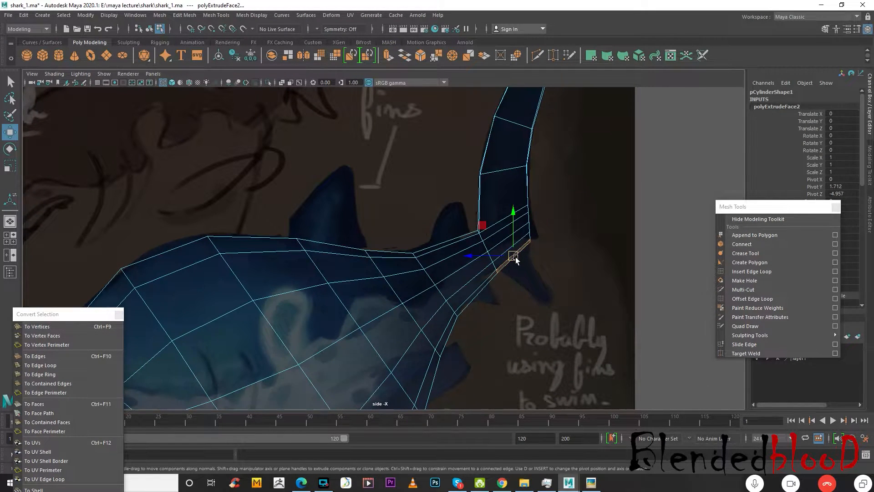
shift+drag(513, 256, 531, 280)
key(r)
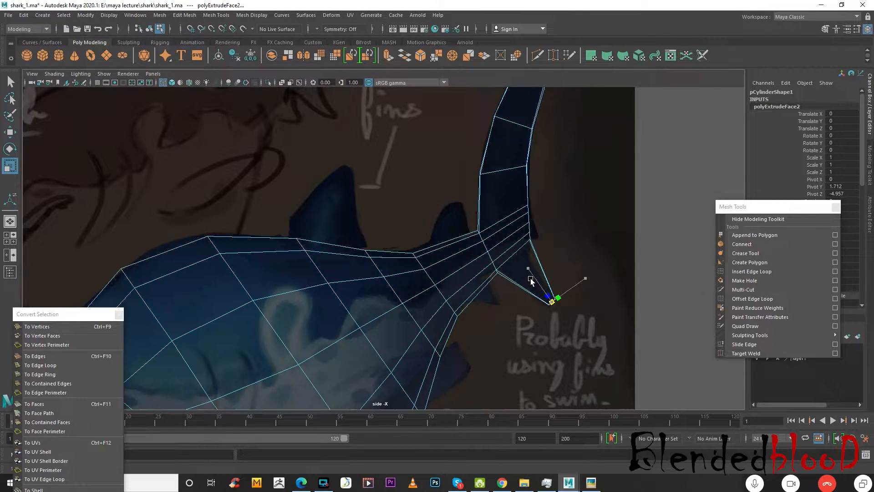
key(w)
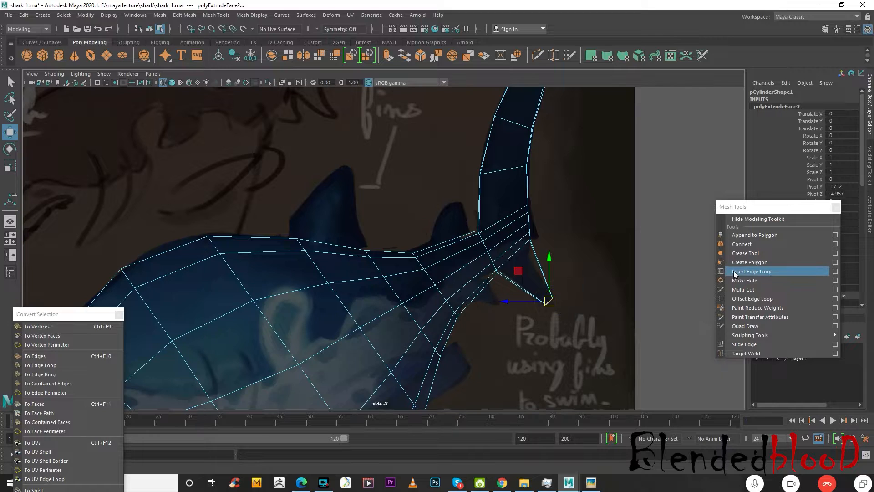
Insert an edge loop midway along the lower tail fin.
click(733, 271)
click(542, 276)
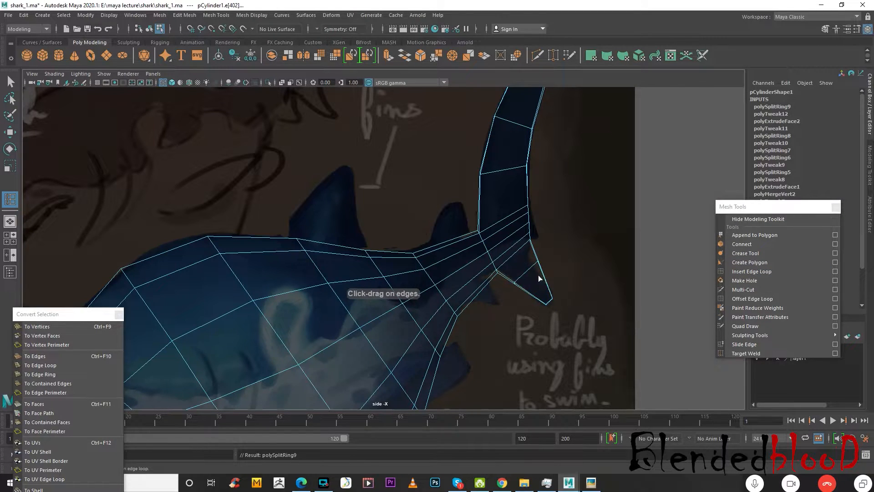
Scale the new edge loop on the lower tail fin and shift it forward toward the reference outline.
key(r)
drag(530, 272, 523, 272)
key(w)
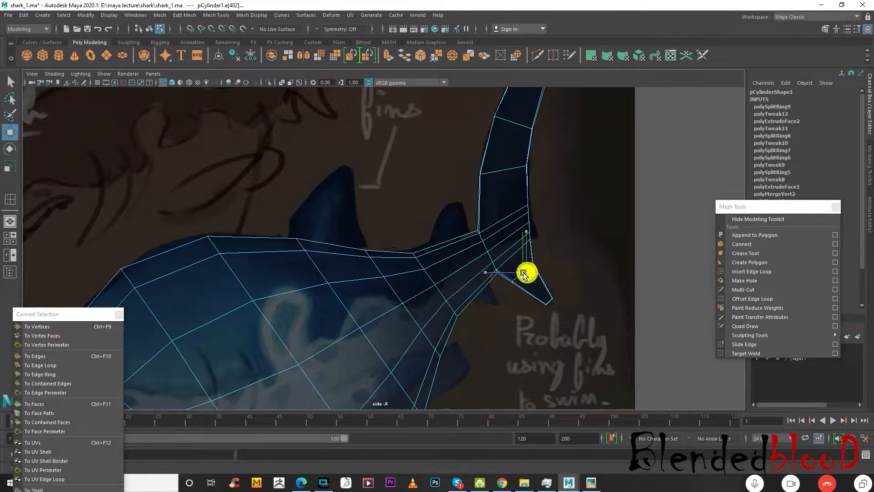
Insert another edge loop nearer the lower tail fin's tip and move it to follow the reference.
click(742, 272)
click(541, 281)
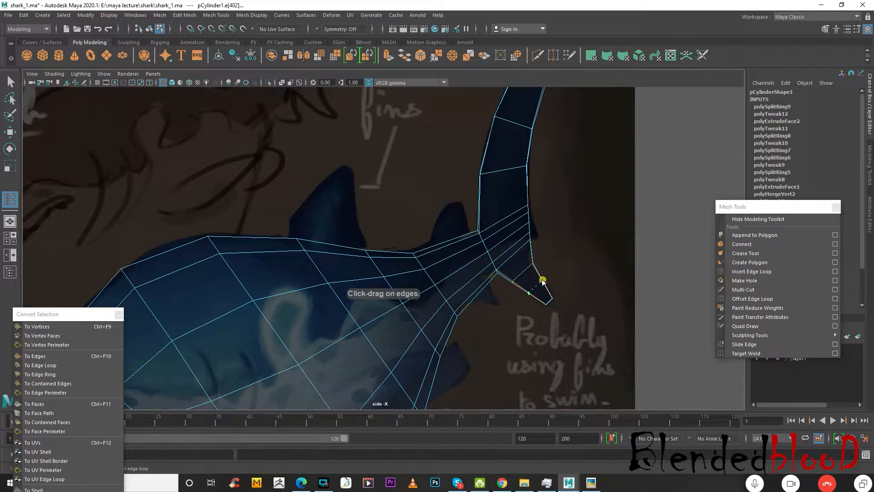
key(r)
key(w)
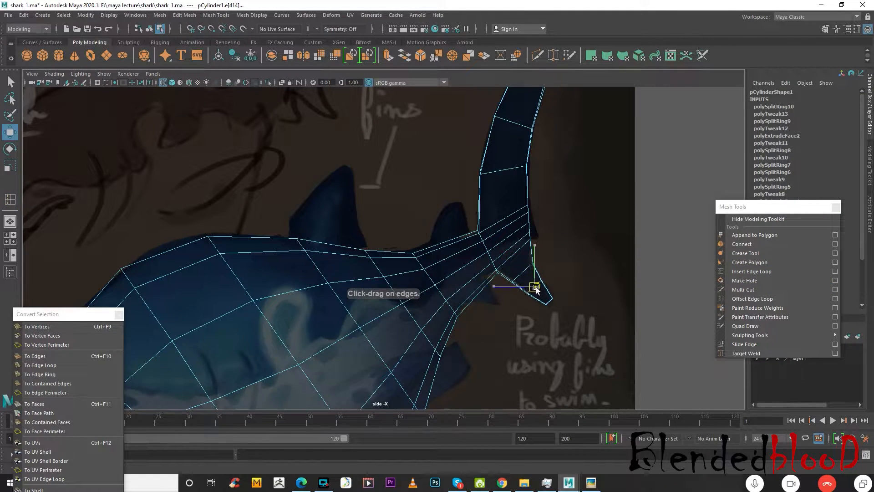
drag(535, 287, 521, 271)
Move the front vertices of the lower tail fin to shape its curve, and preview the shark smoothed.
right_drag(521, 271, 504, 290)
drag(503, 288, 536, 286)
drag(528, 294, 529, 291)
key(3)
scroll(566, 312, down, 5)
scroll(510, 279, up, 6)
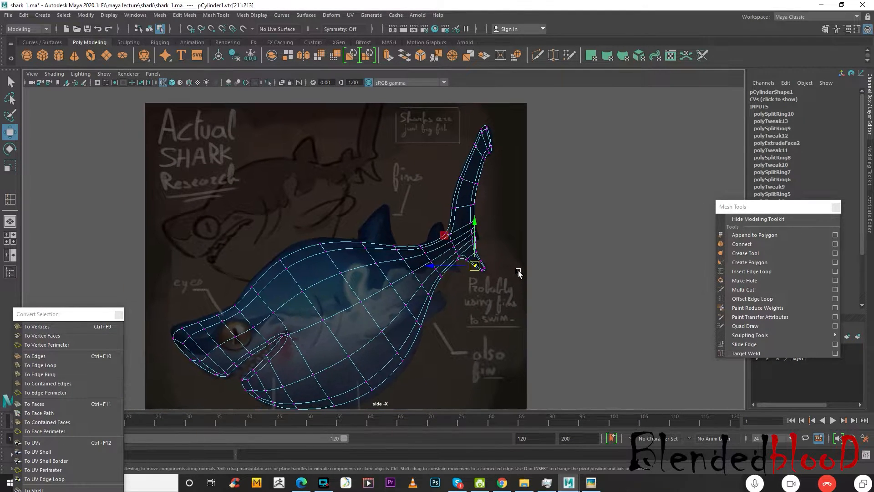
Return to the unsmoothed mesh, insert an edge loop around the tail stem before the tail fins and scale it.
key(1)
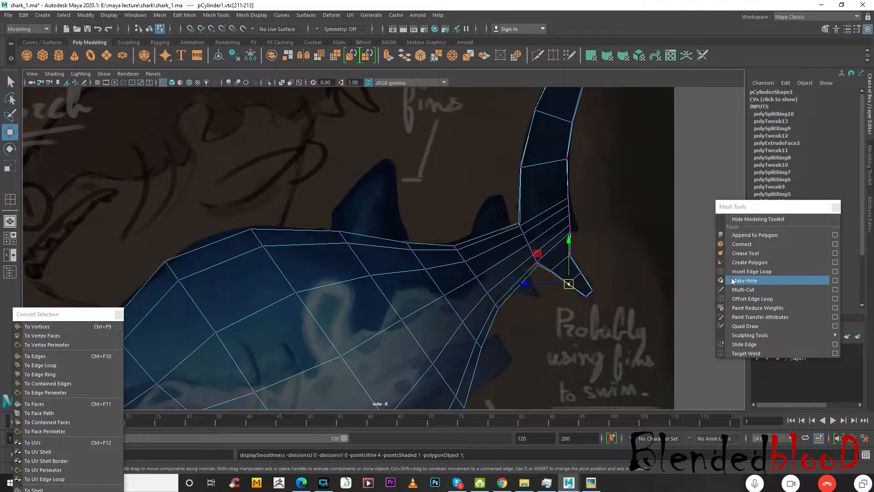
click(752, 271)
click(485, 237)
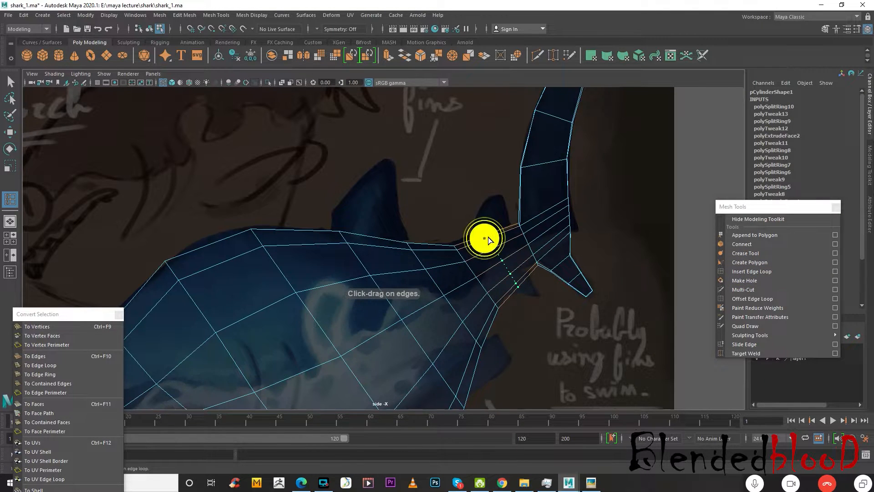
key(r)
drag(500, 258, 416, 281)
key(w)
Examine the smoothed shark in the perspective view and compare its outline with the reference in the side view.
key(3)
key(space)
key(space)
scroll(612, 195, down, 10)
right_drag(396, 231, 469, 219)
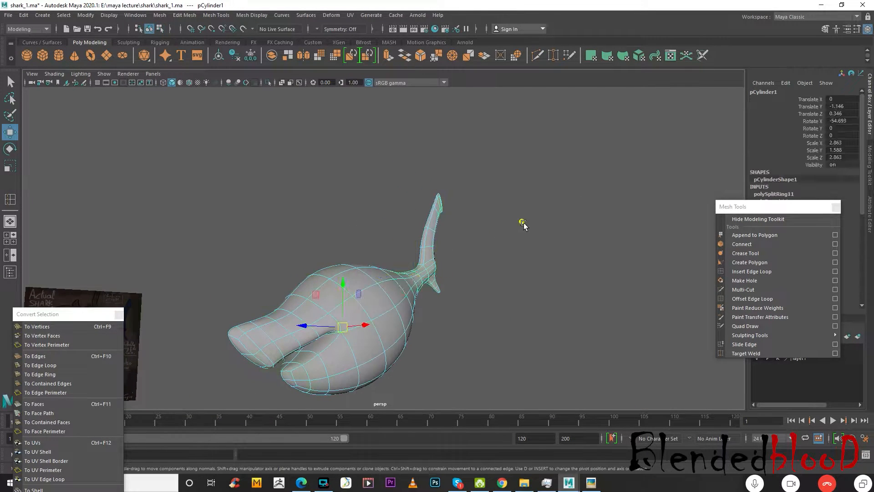
click(521, 221)
scroll(515, 228, down, 5)
alt+drag(435, 280, 396, 294)
click(396, 294)
key(space)
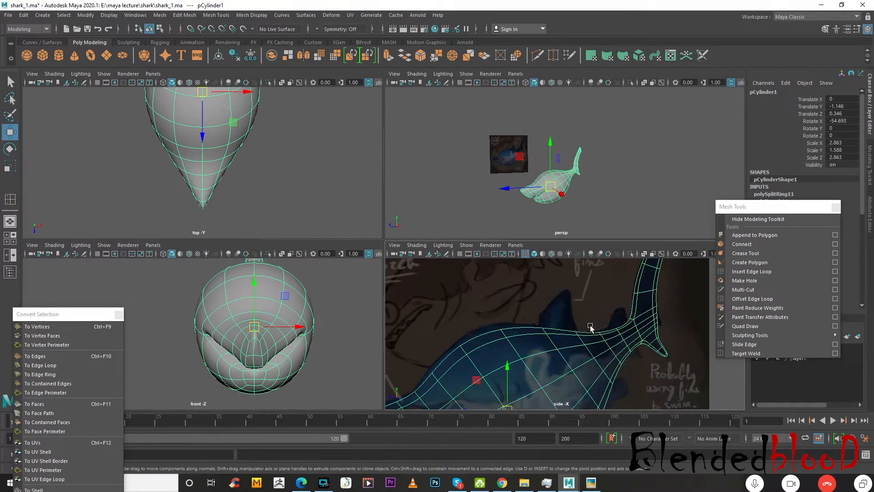
key(space)
alt+middle_drag(386, 315, 532, 307)
scroll(578, 279, up, 2)
scroll(524, 282, up, 1)
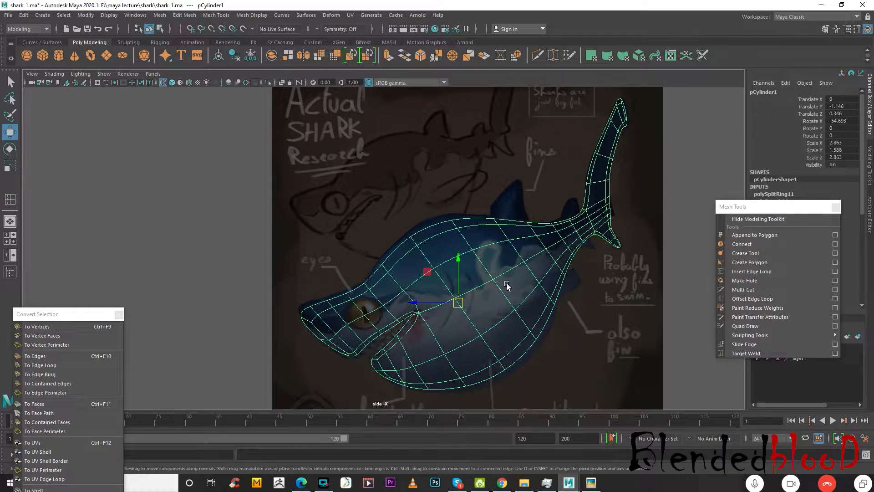
On the unsmoothed mesh, move the upper snout vertices just behind the nose tip to match the reference head.
key(1)
right_click(318, 308)
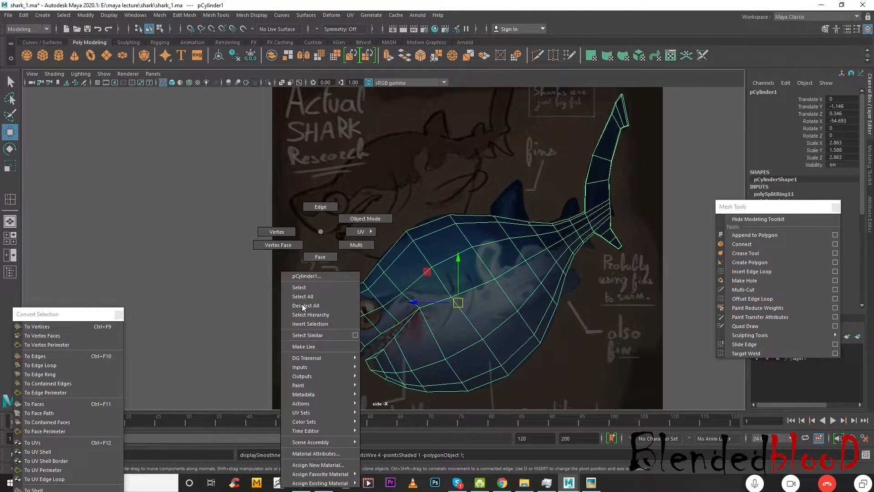
click(252, 233)
click(306, 315)
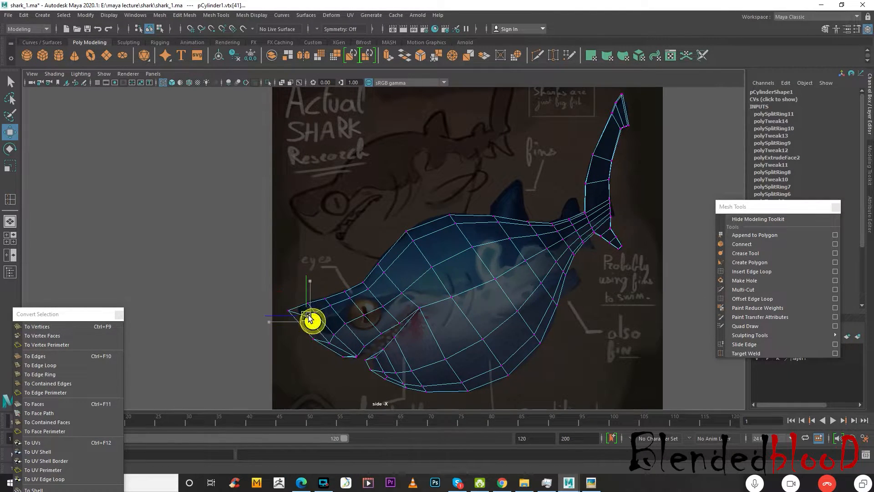
shift+click(318, 317)
drag(311, 314, 308, 312)
Reposition the lower snout vertices and pull the nose-tip vertices slightly back toward the reference outline.
click(325, 336)
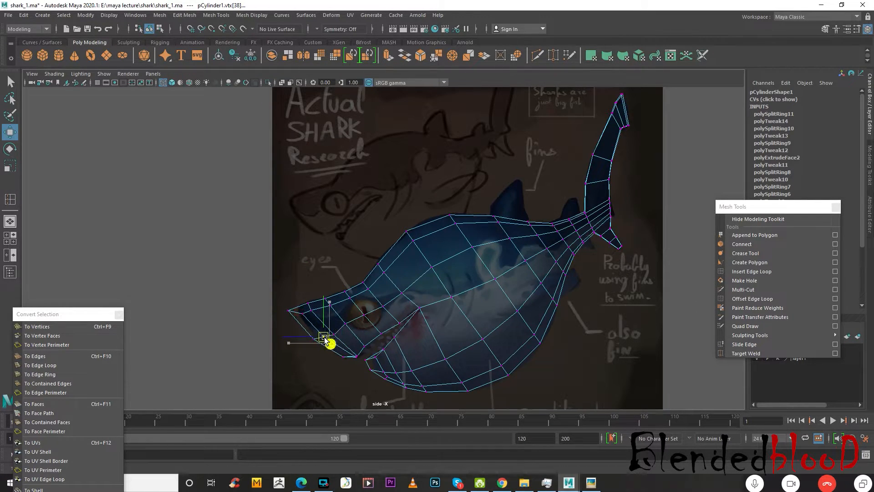
click(337, 340)
click(323, 339)
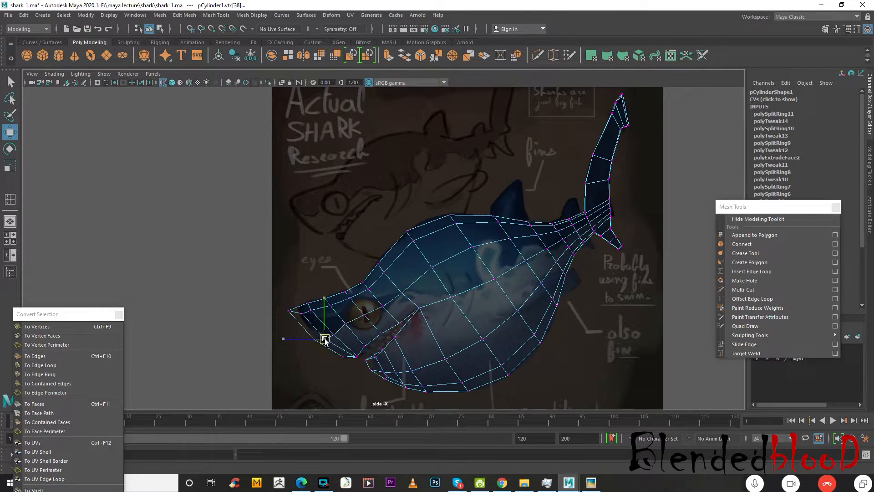
drag(272, 291, 327, 297)
click(345, 323)
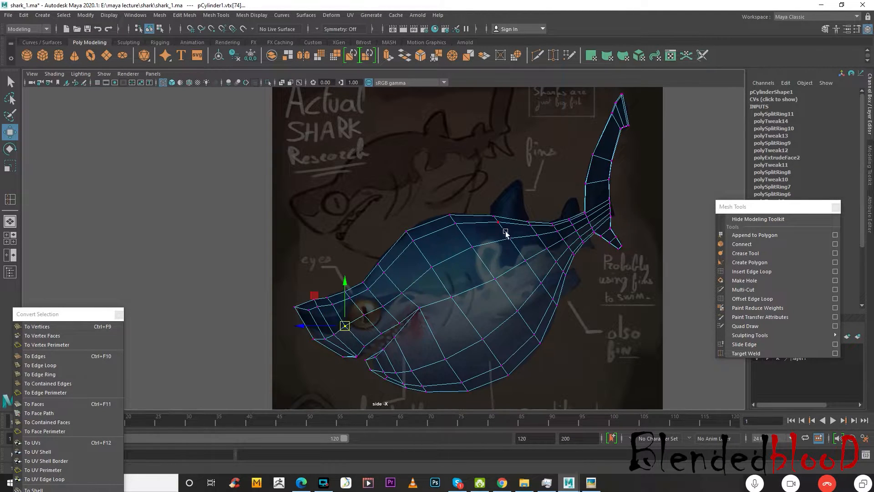
Examine the smoothed shark in the perspective view and check its body and jaws against the side-view reference.
key(space)
key(space)
right_drag(385, 286, 439, 215)
click(469, 244)
click(353, 292)
key(3)
click(465, 293)
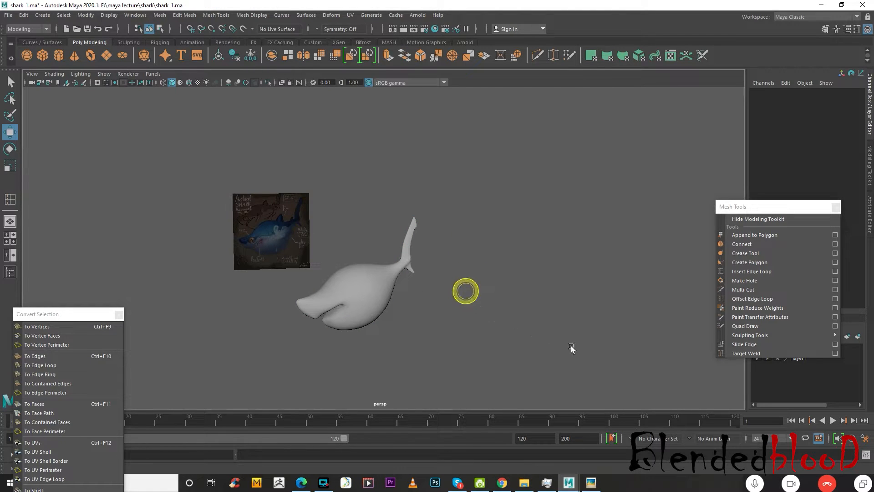
key(space)
key(space)
drag(738, 205, 745, 296)
drag(483, 199, 572, 323)
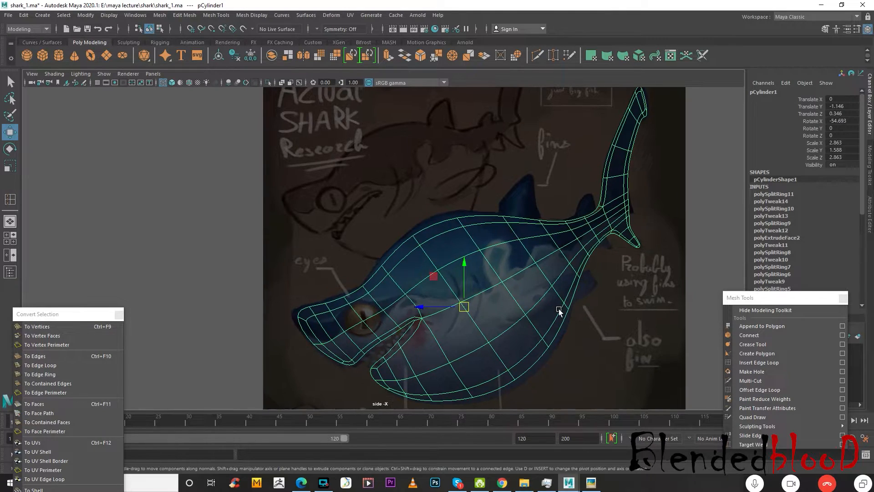
scroll(557, 318, up, 2)
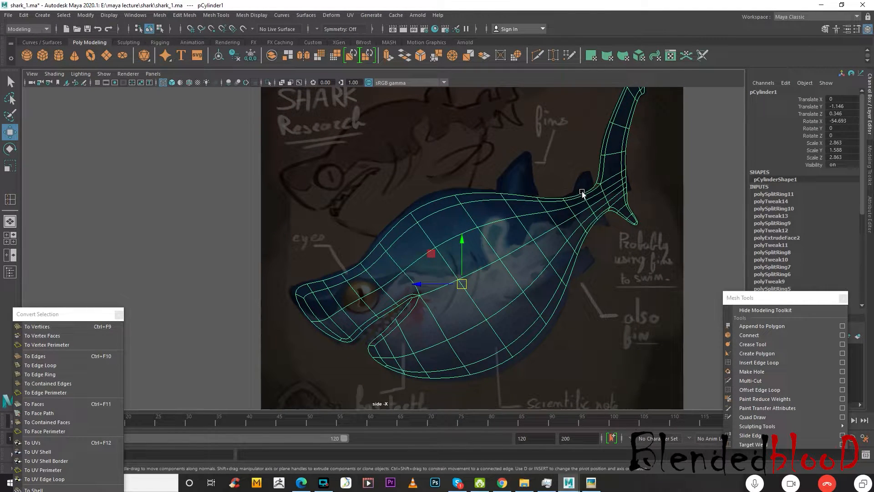
alt+middle_drag(487, 267, 508, 264)
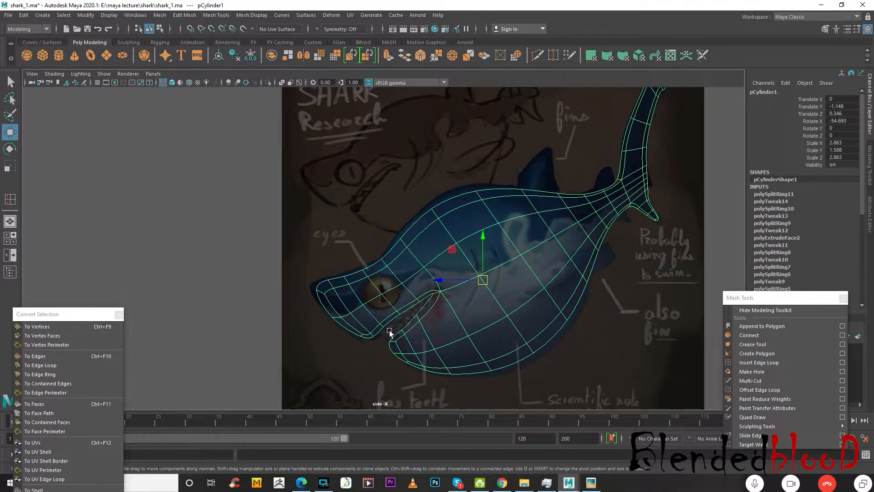
Switch to Chrome and search Google Images for "skeleton of shark" in a new tab.
click(502, 483)
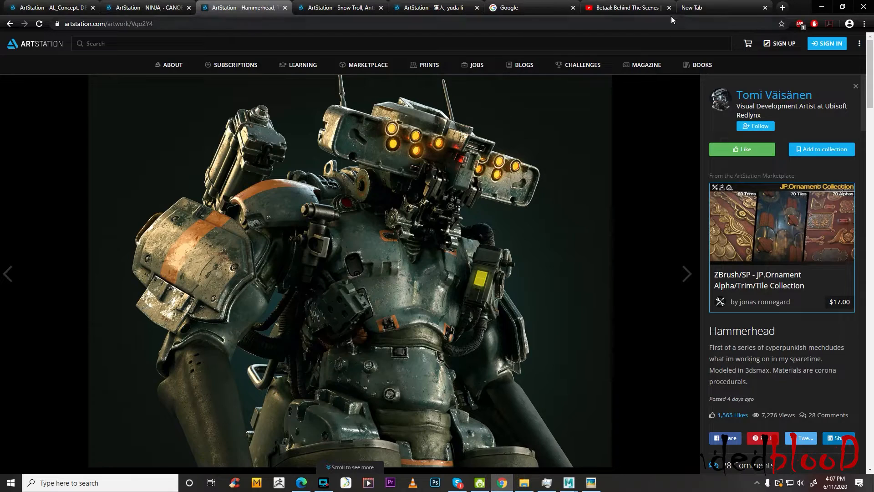
click(721, 6)
click(420, 181)
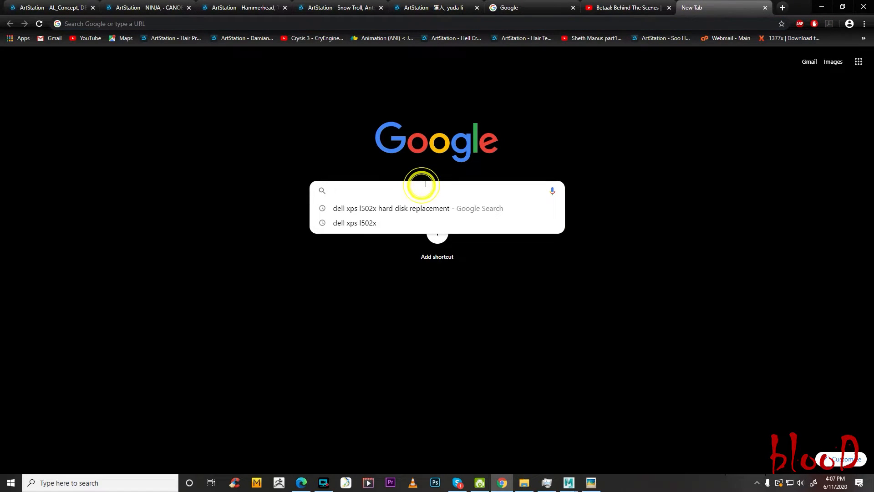
text(skeleton of shark)
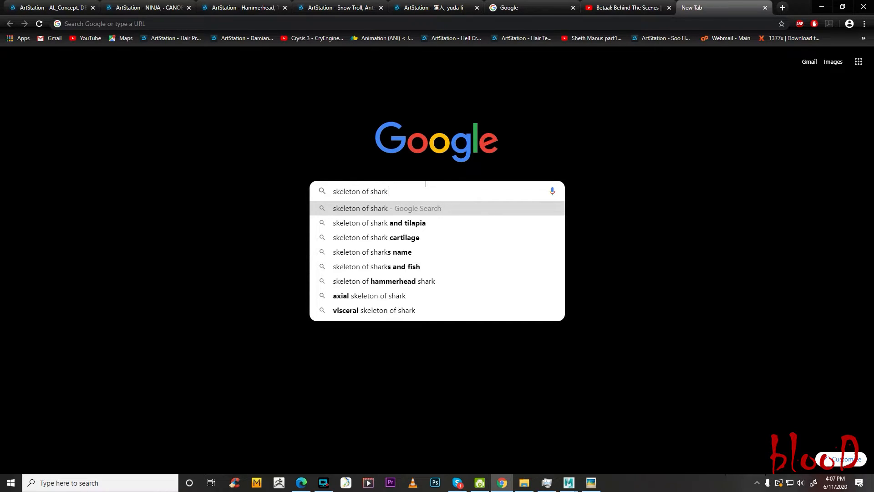
key(Return)
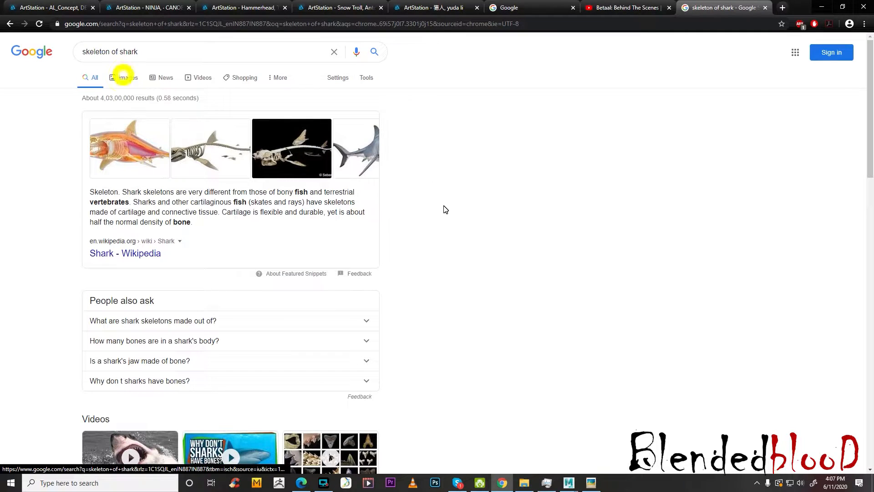
click(126, 77)
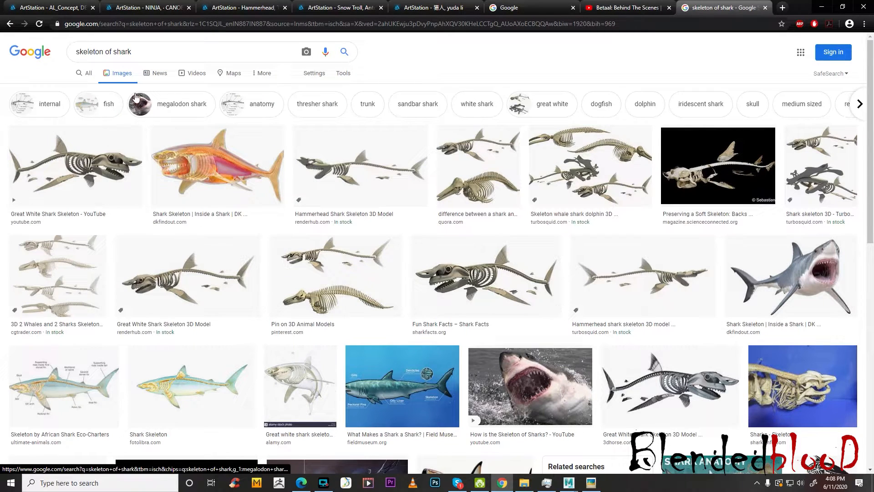
Search the images for "jawof shark", then view the gray nurse shark jaw photo beside the shark concept image.
double_click(104, 51)
text(jaw)
key(Return)
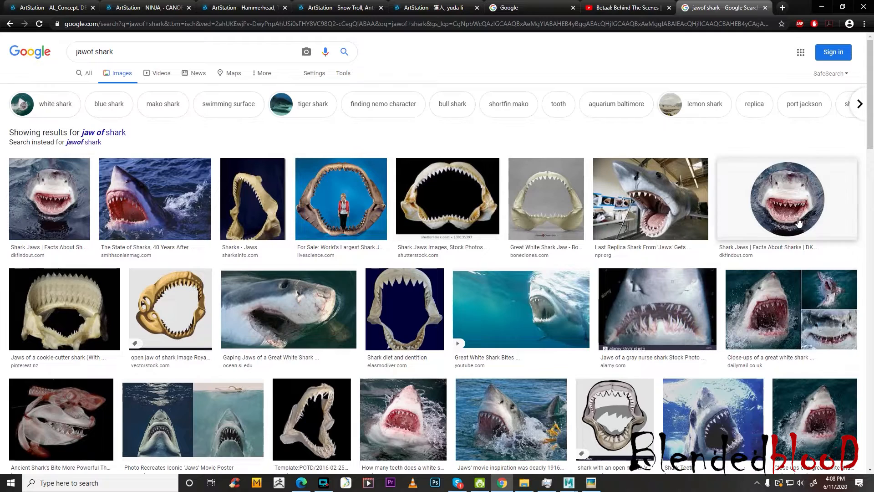
click(672, 327)
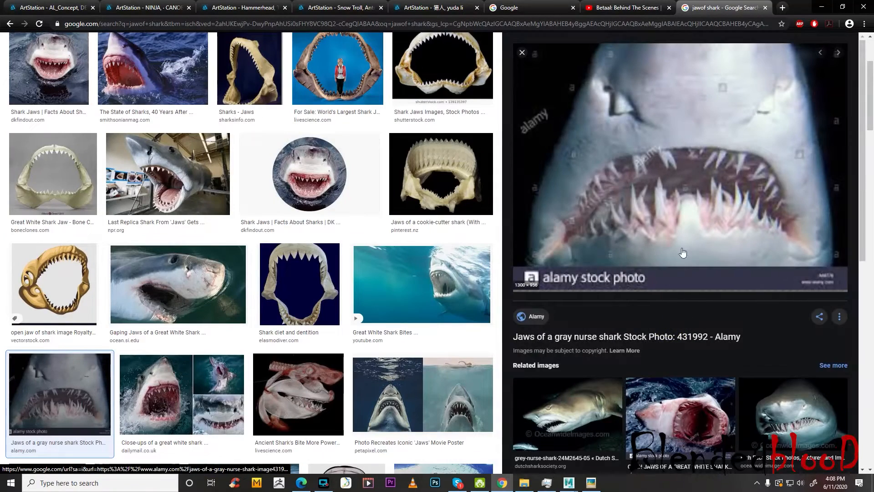
click(591, 484)
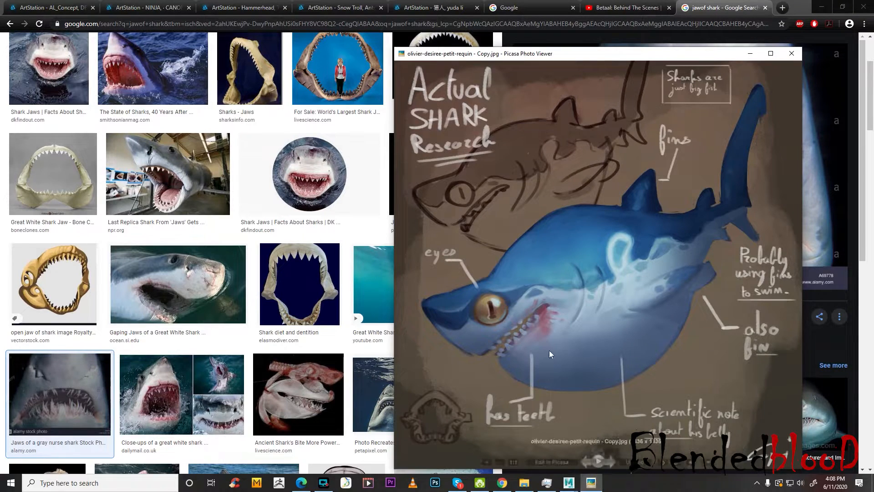
drag(703, 55, 441, 39)
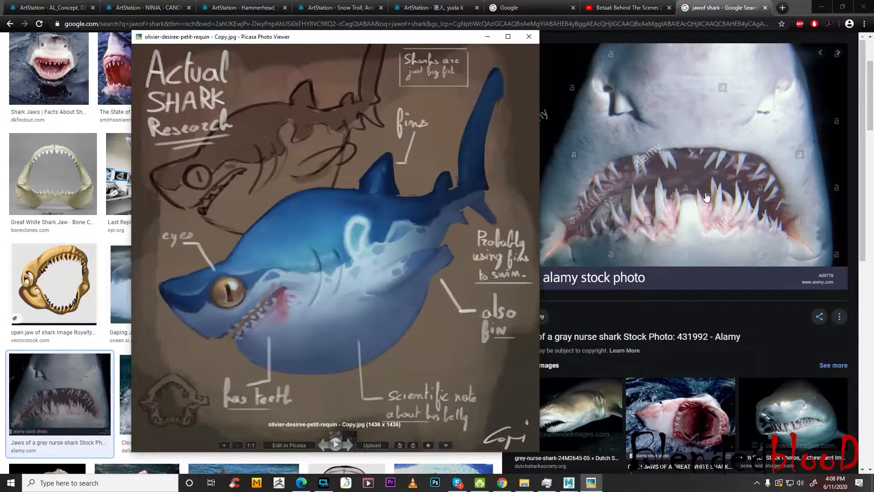
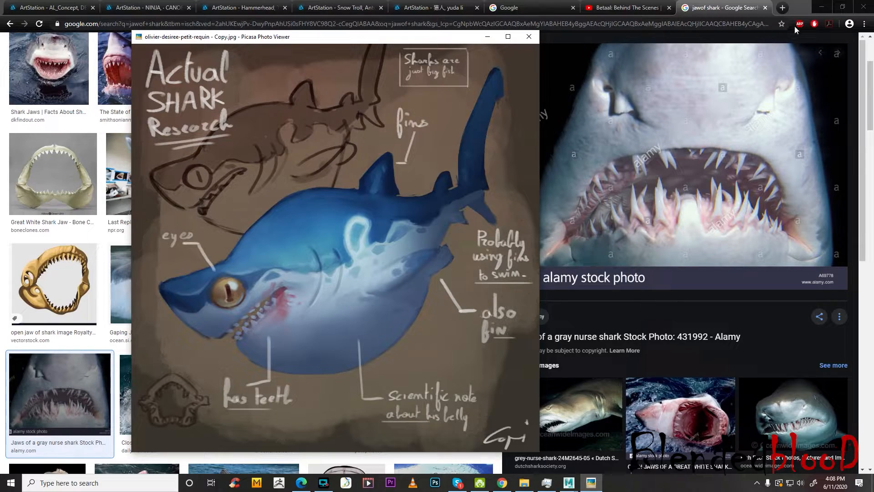
Close the shark image search, minimize the browser and return to the shark scene in Maya.
click(757, 14)
click(766, 8)
click(822, 7)
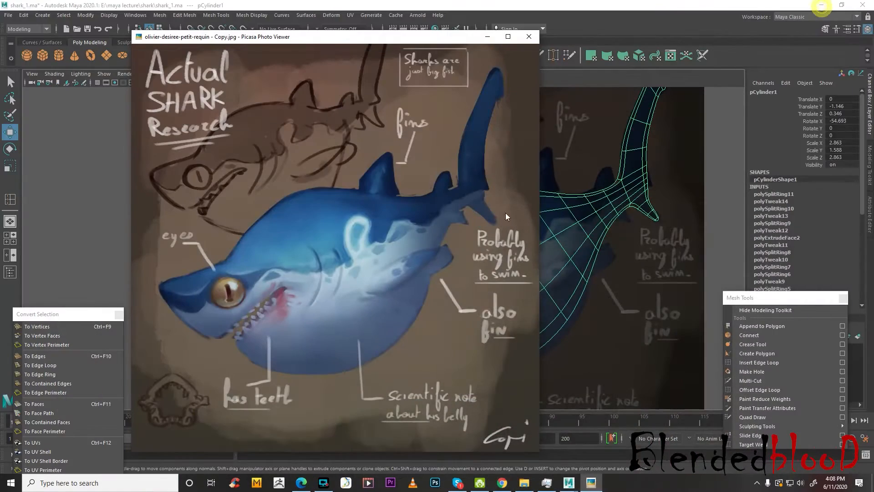
mouse_move(459, 38)
mouse_down()
mouse_move(545, 52)
mouse_move(446, 45)
mouse_up()
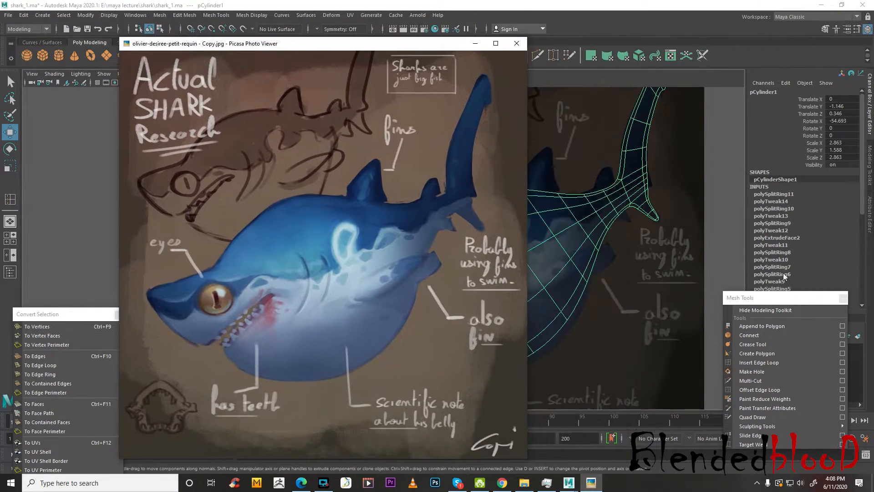
click(779, 297)
Show the shark unsmoothed, select it as an object and delete all construction history in the scene.
alt+middle_drag(529, 220, 505, 208)
key(1)
right_drag(480, 197, 538, 163)
drag(348, 125, 624, 354)
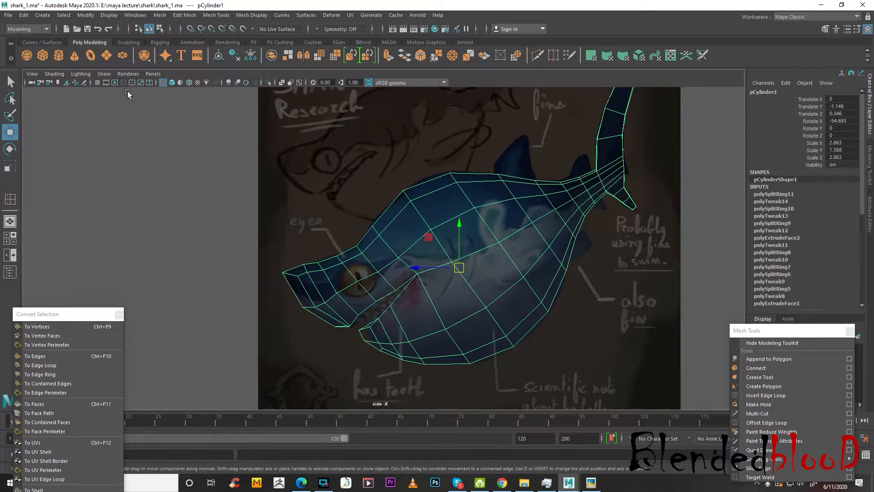
click(23, 15)
mouse_move(75, 131)
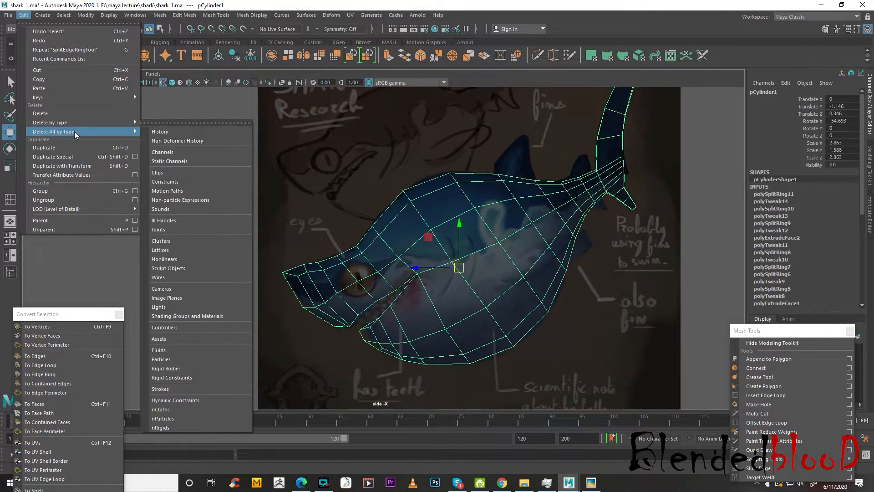
click(185, 131)
Save the scene as shark_1.ma in the shark folder, replacing the existing file.
click(8, 16)
click(44, 60)
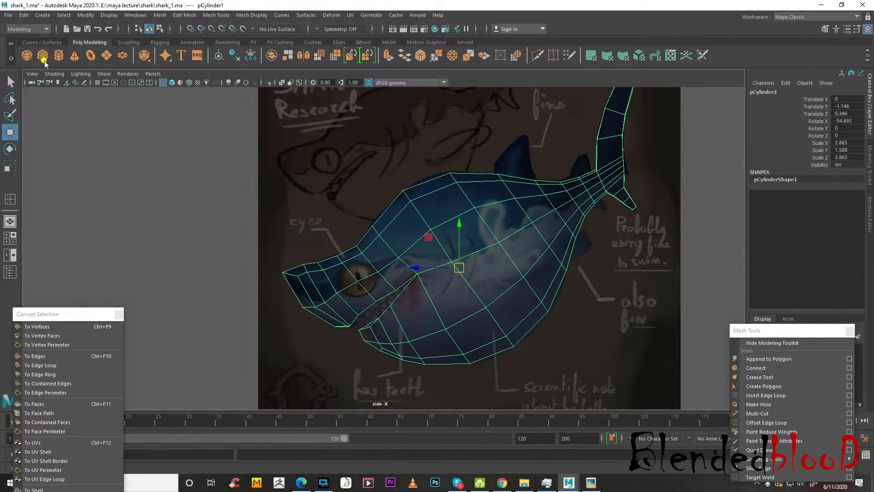
double_click(214, 231)
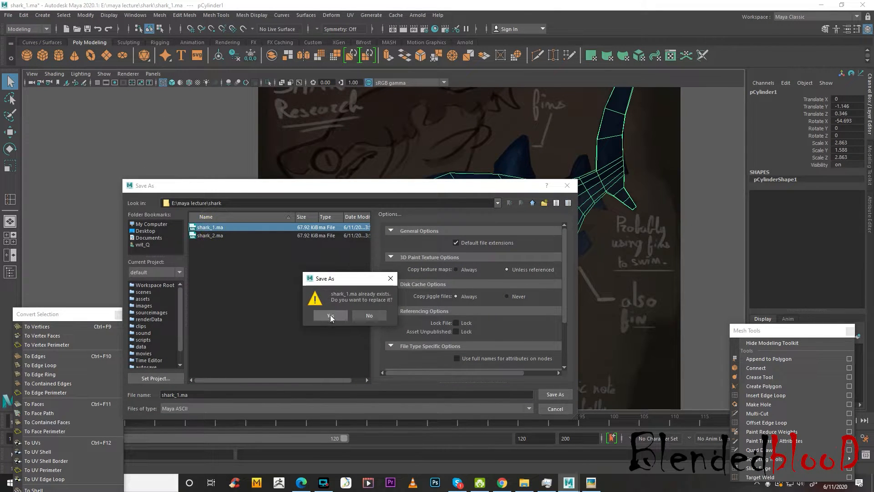
click(330, 314)
Save the scene as shark_2.ma in the shark folder, replacing the existing file.
click(8, 15)
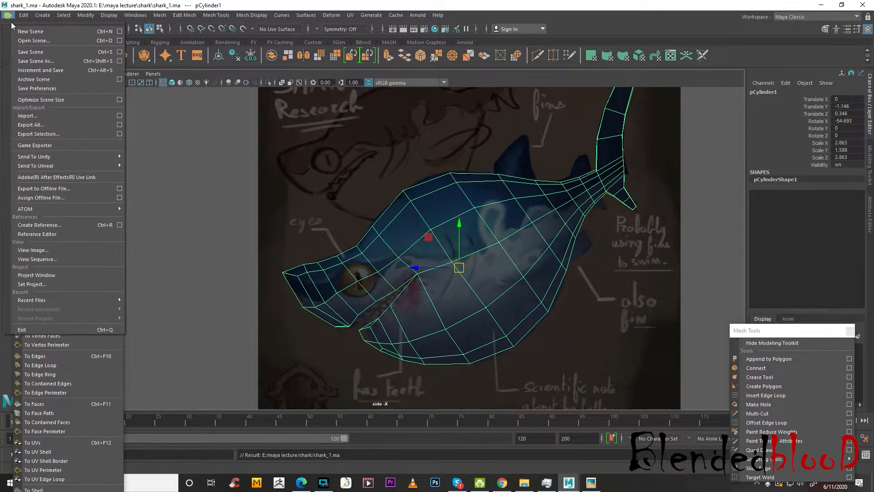
click(45, 60)
double_click(207, 237)
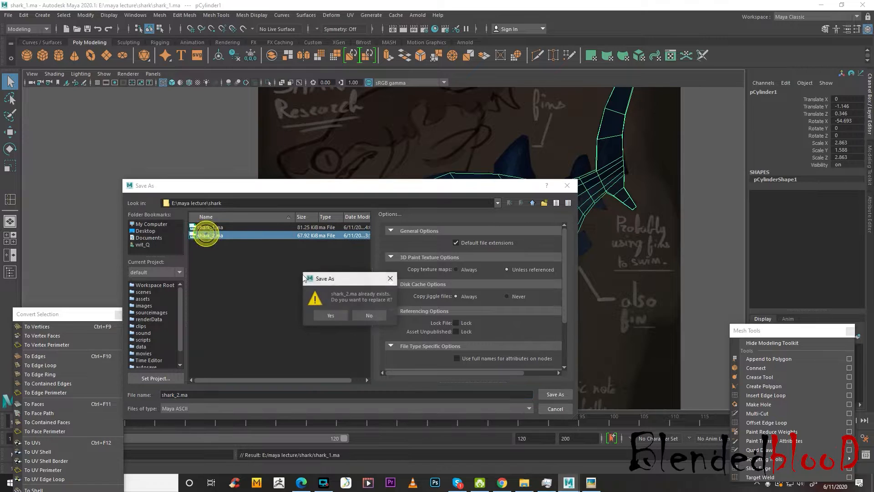
click(339, 316)
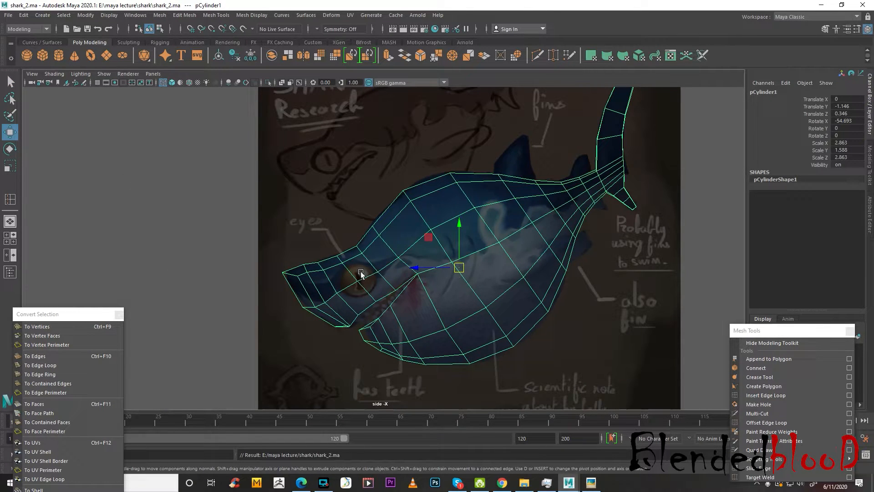
Select the body's vertical edges beneath the dorsal fin and shift them slightly to match the fin's position in the reference.
scroll(542, 273, up, 5)
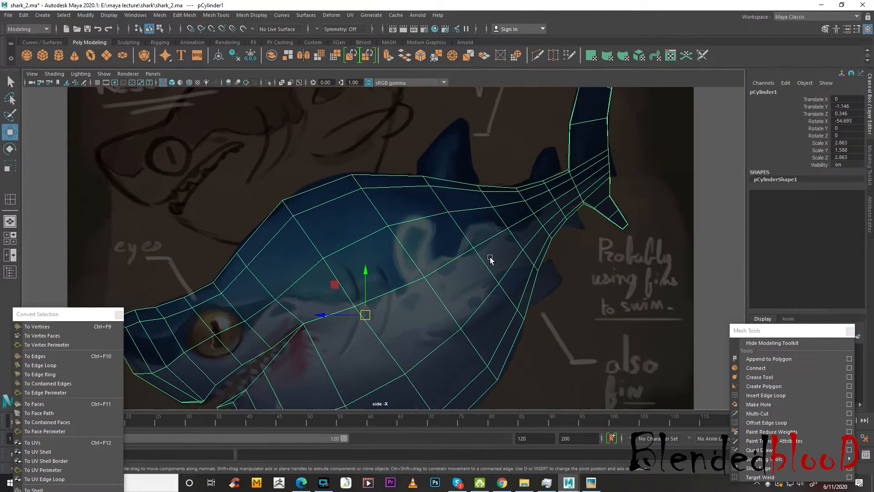
right_drag(404, 225, 406, 203)
click(413, 236)
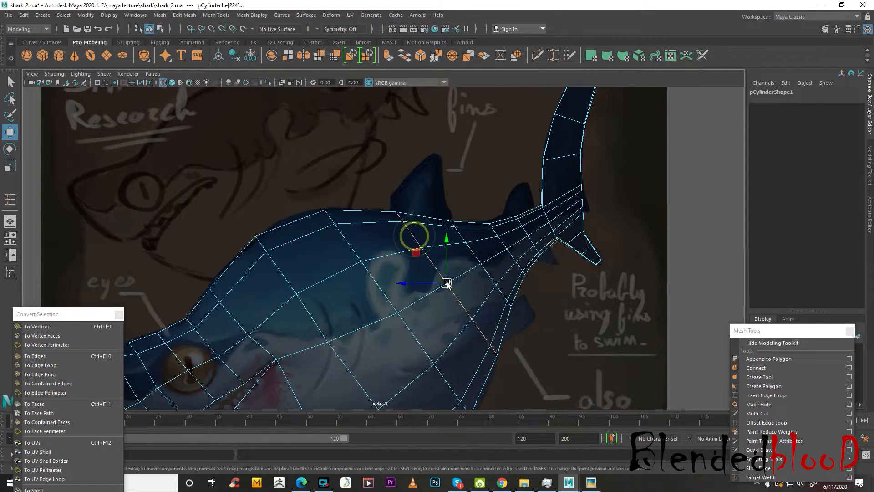
drag(447, 284, 447, 287)
key(r)
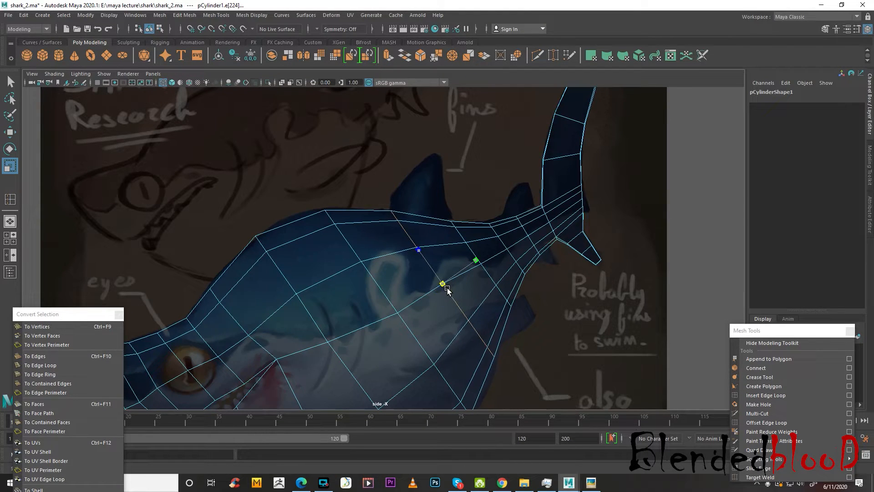
alt+middle_drag(493, 295, 482, 313)
scroll(420, 237, up, 1)
Select the two adjoining faces on top of the back where the dorsal fin starts.
right_drag(428, 229, 432, 248)
click(422, 231)
key(space)
key(space)
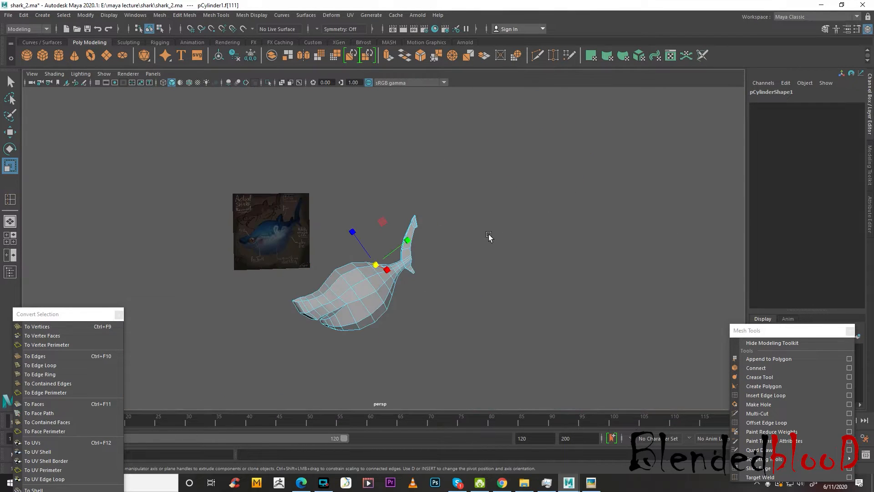
key(f)
alt+drag(517, 231, 429, 242)
scroll(426, 266, down, 5)
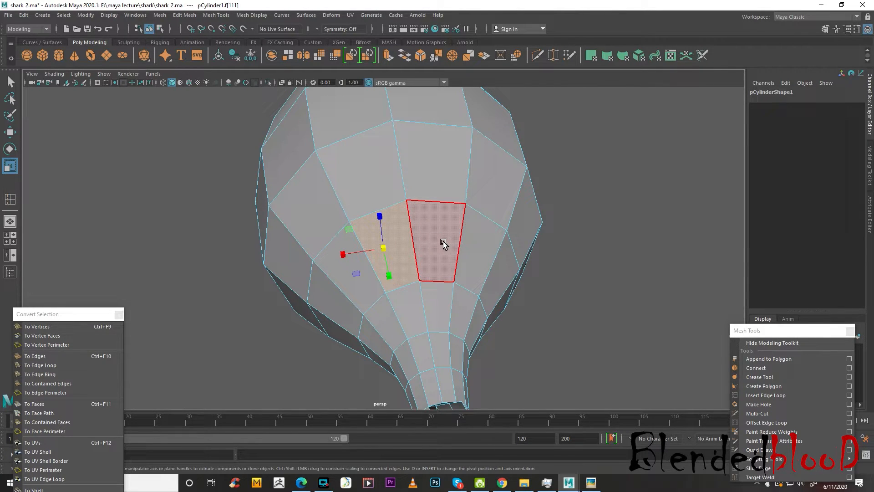
shift+click(444, 244)
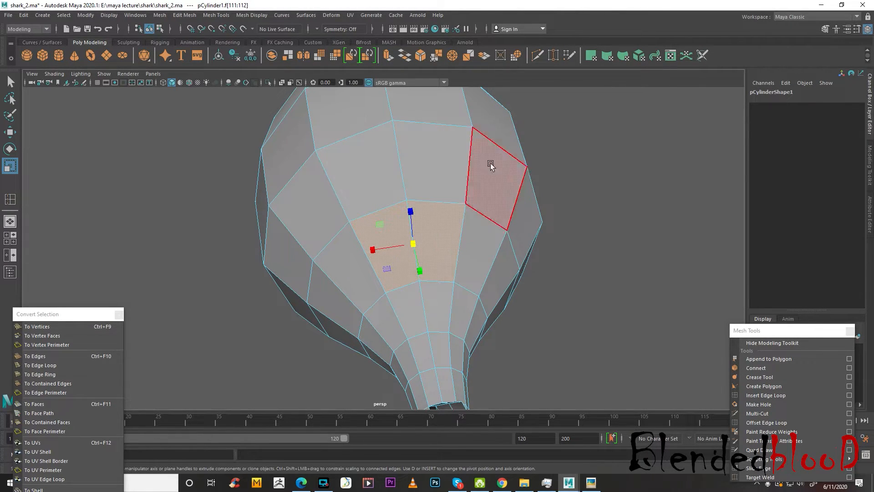
Extrude the two selected back faces together and scale them inward to make a narrow dorsal fin base.
click(386, 57)
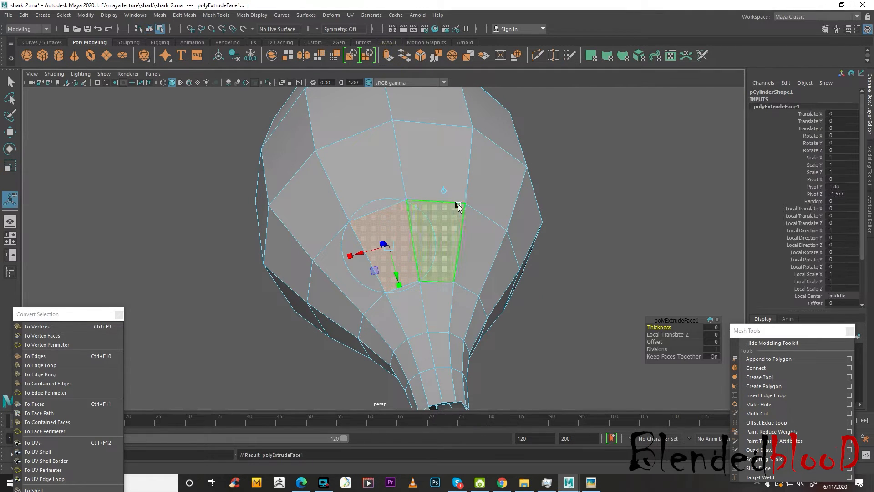
click(444, 190)
drag(413, 248, 412, 242)
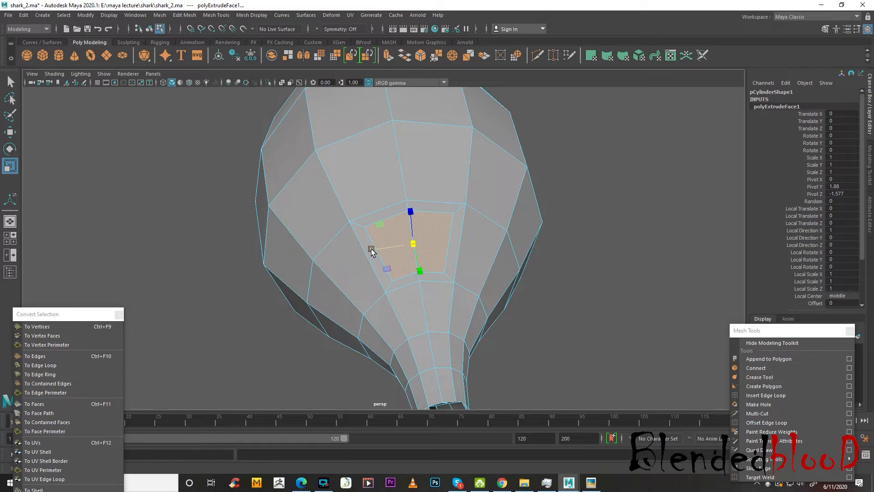
drag(410, 245, 490, 249)
mouse_move(389, 273)
alt+mouse_down()
mouse_move(363, 258)
mouse_move(374, 255)
mouse_move(382, 268)
alt+mouse_up()
key(w)
Raise the outer vertices of the inset fin base in the side view, bringing them close to the back's ridge line.
key(space)
key(space)
scroll(490, 294, up, 3)
scroll(504, 203, up, 3)
right_click(502, 200)
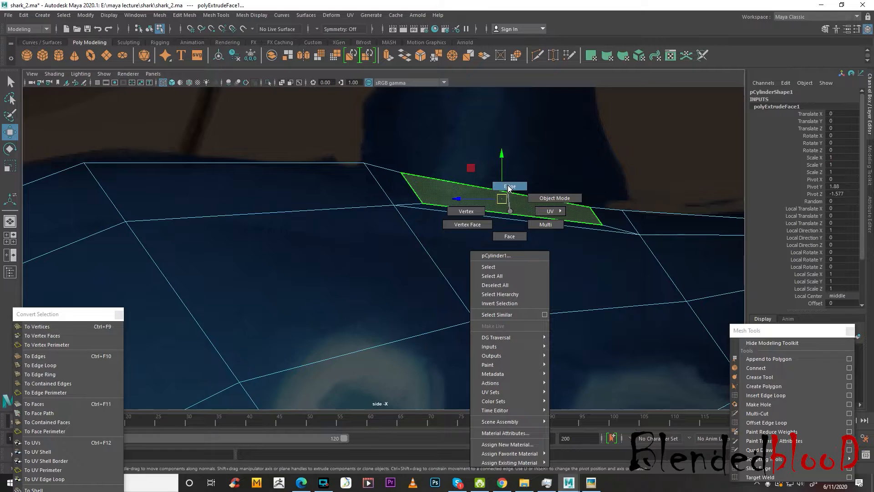
click(473, 211)
click(590, 220)
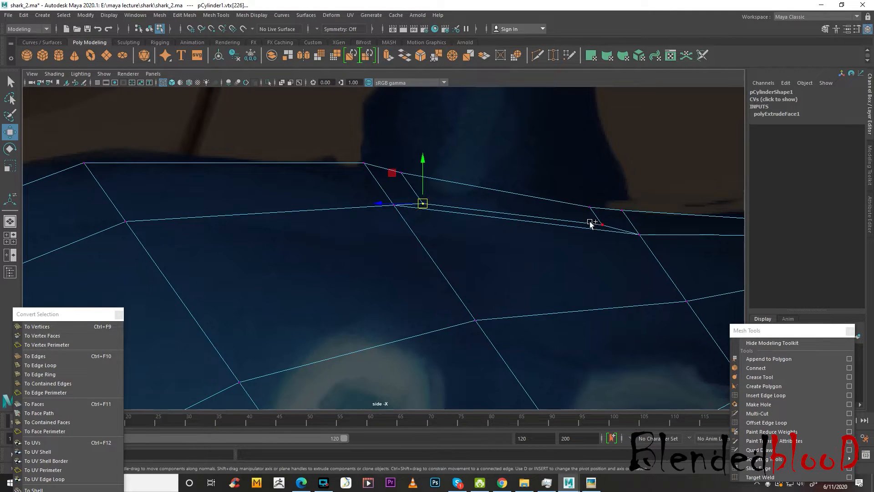
drag(519, 214, 507, 198)
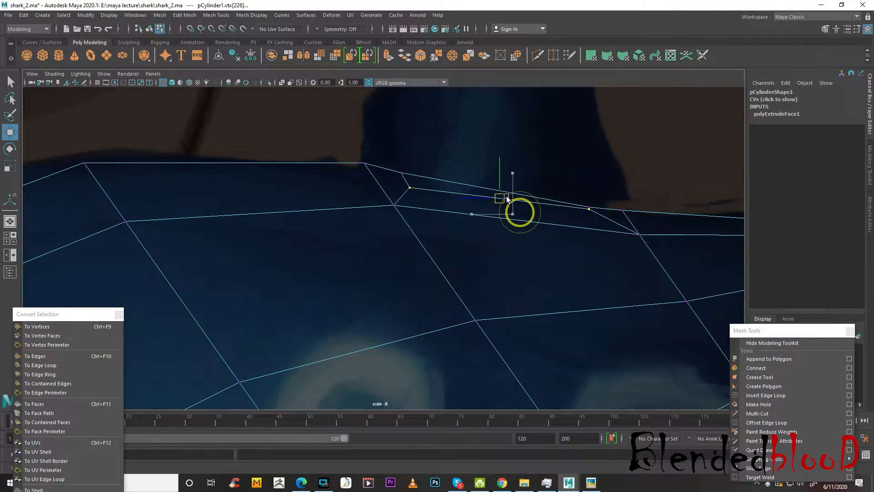
drag(407, 185, 405, 176)
key(space)
key(space)
Select the two inset faces of the dorsal fin base again.
alt+drag(546, 187, 425, 253)
scroll(417, 247, up, 4)
right_drag(425, 208, 426, 234)
click(437, 206)
shift+click(435, 243)
scroll(444, 300, down, 3)
alt+drag(448, 297, 499, 289)
key(space)
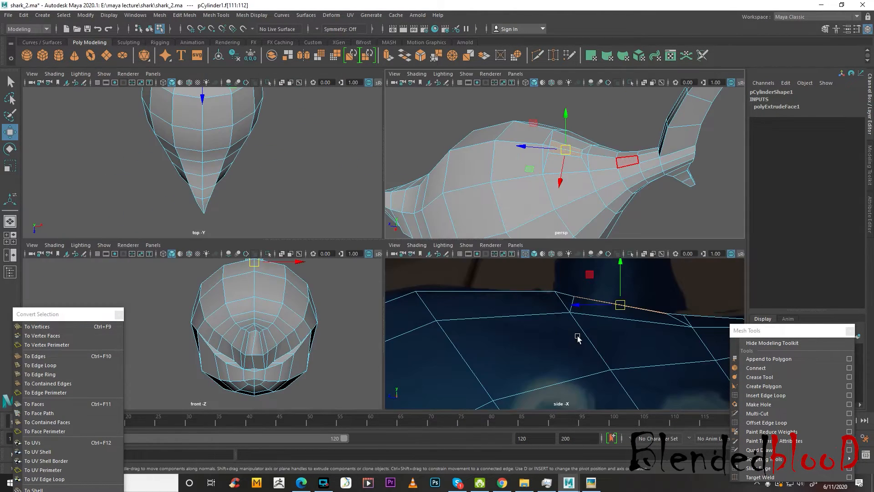
Extrude the fin base faces up to the reference fin's tip, then rotate and scale the end down to a narrow point.
key(space)
scroll(594, 279, down, 3)
scroll(471, 259, up, 3)
scroll(471, 259, up, 1)
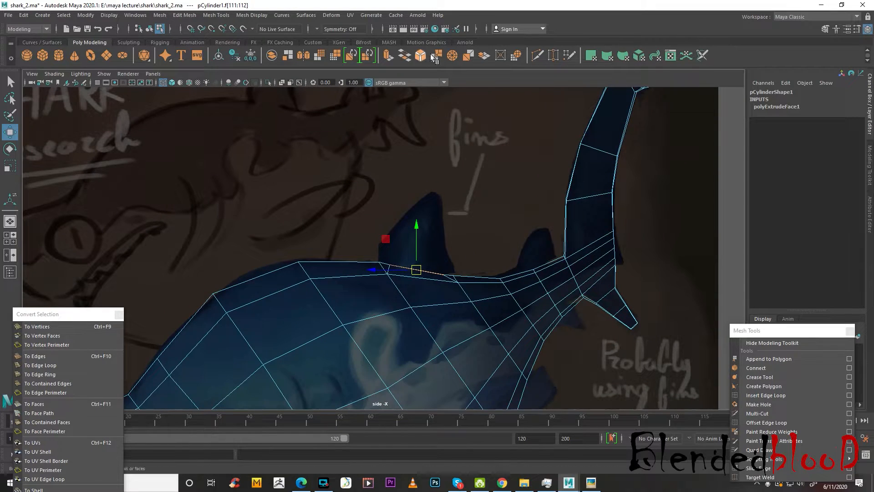
click(389, 55)
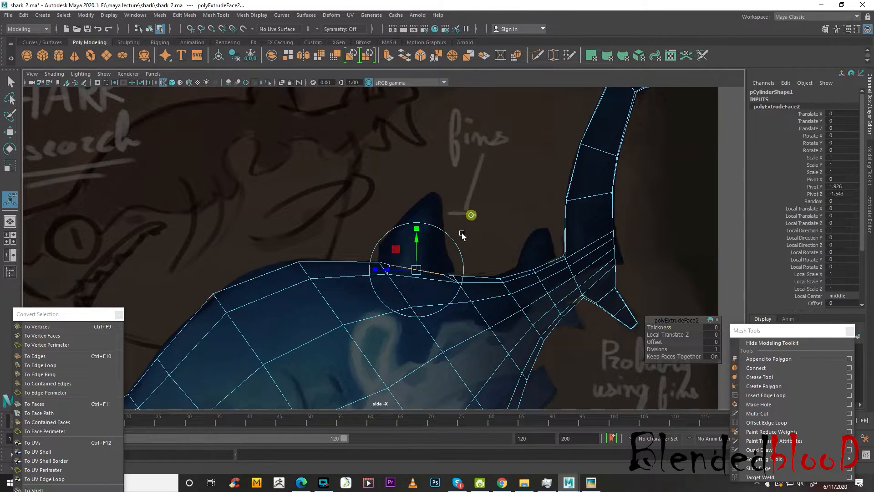
key(w)
drag(416, 265, 432, 190)
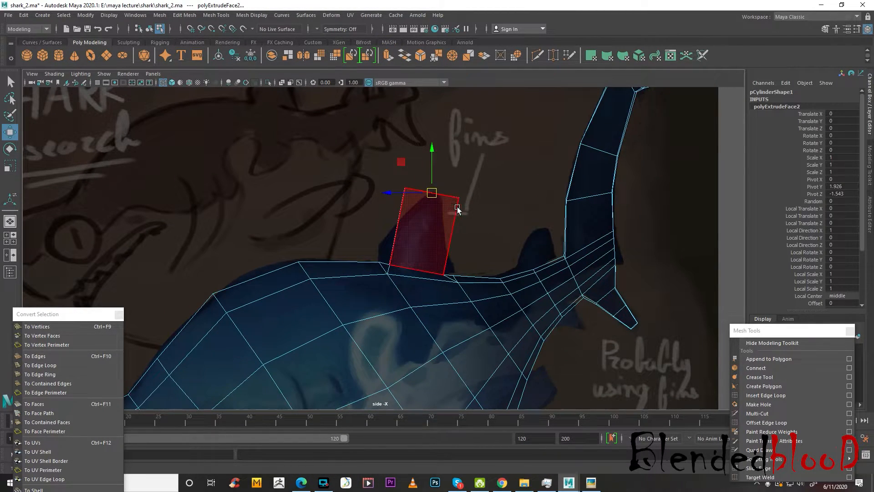
key(e)
drag(482, 212, 465, 226)
key(r)
mouse_move(432, 193)
mouse_down()
mouse_move(410, 173)
mouse_move(436, 194)
mouse_up()
key(w)
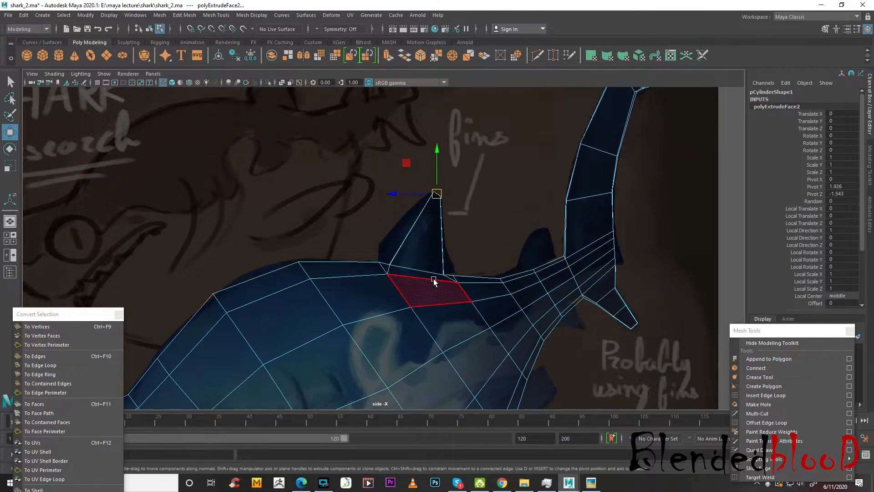
Move the front and rear vertices at the dorsal fin's base outward to fit the reference outline.
scroll(407, 278, up, 3)
right_drag(394, 231, 395, 274)
right_drag(330, 236, 331, 237)
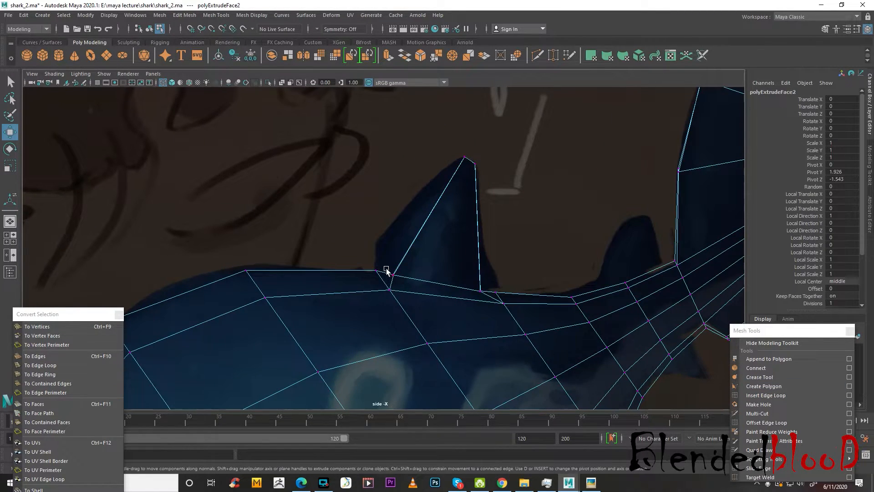
click(383, 271)
drag(463, 285, 489, 289)
Insert an edge loop across the lower half of the dorsal fin and shift it forward toward the reference outline.
click(812, 395)
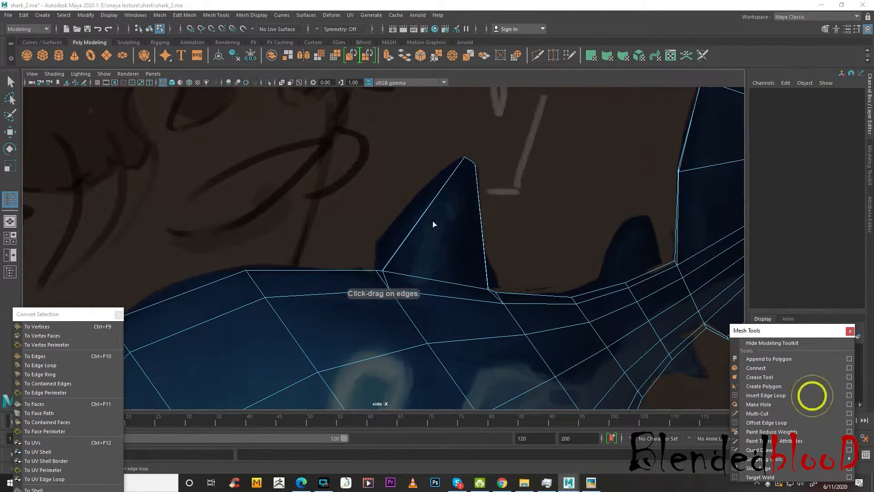
drag(424, 212, 411, 195)
key(r)
key(w)
mouse_move(448, 237)
mouse_down()
mouse_move(432, 235)
mouse_move(440, 235)
mouse_up()
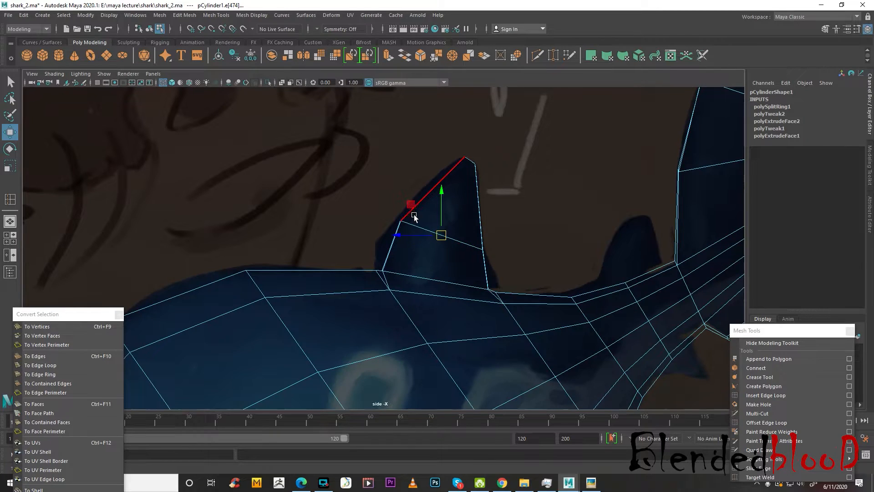
click(763, 386)
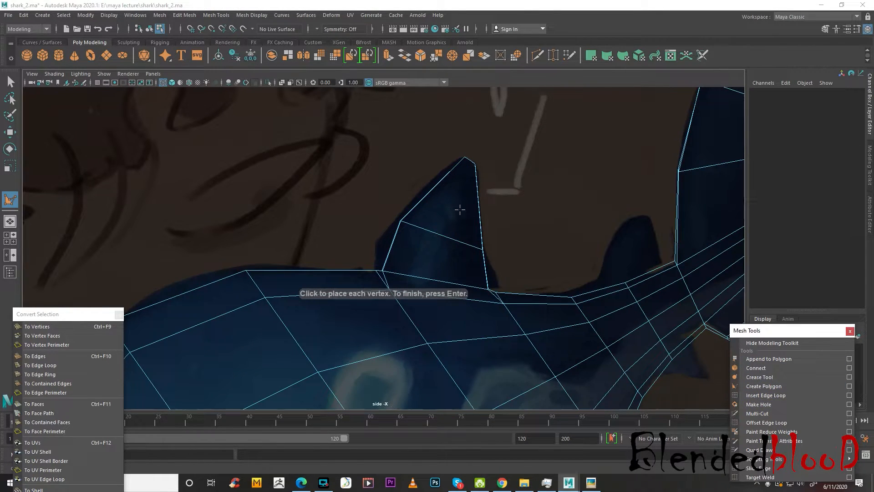
key(w)
click(775, 388)
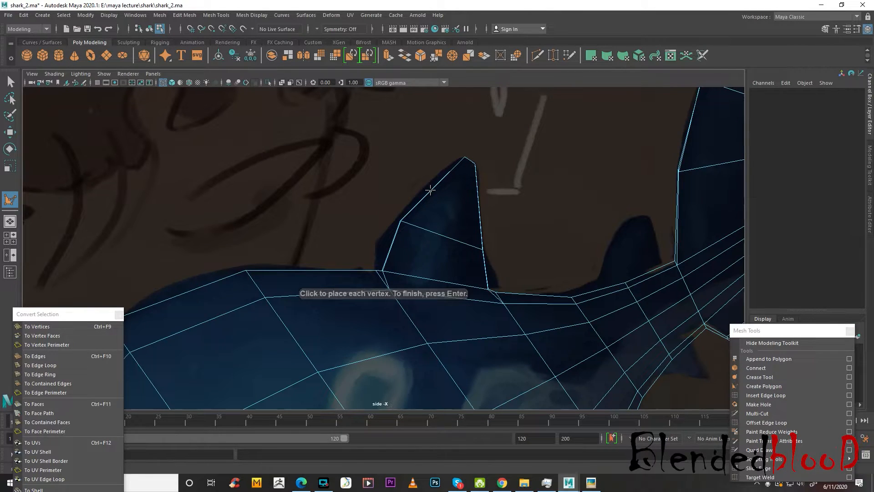
click(370, 161)
key(Return)
Move the front and rear vertices of the fin's new edge loop onto the reference outline.
right_drag(432, 194, 374, 188)
drag(368, 202, 380, 245)
drag(465, 237, 480, 248)
click(770, 395)
click(754, 385)
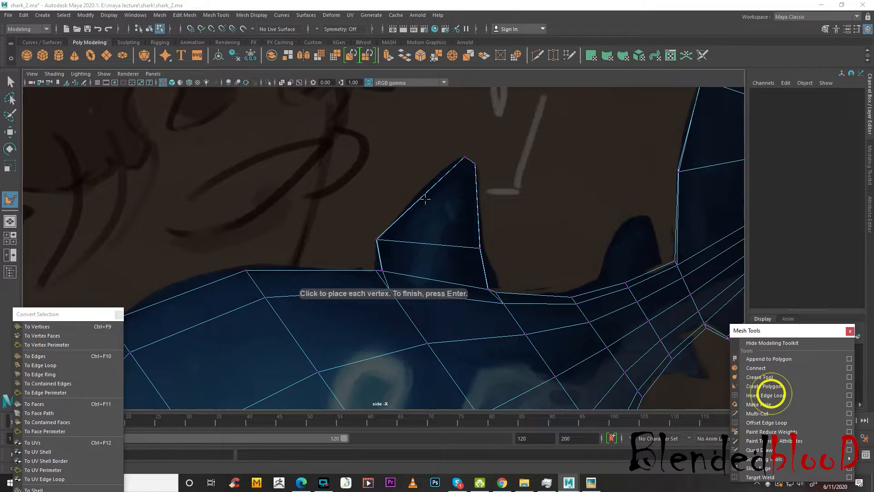
key(w)
Select the whole shark as an object and delete all construction history in the scene.
drag(554, 134, 297, 364)
click(23, 16)
mouse_move(91, 132)
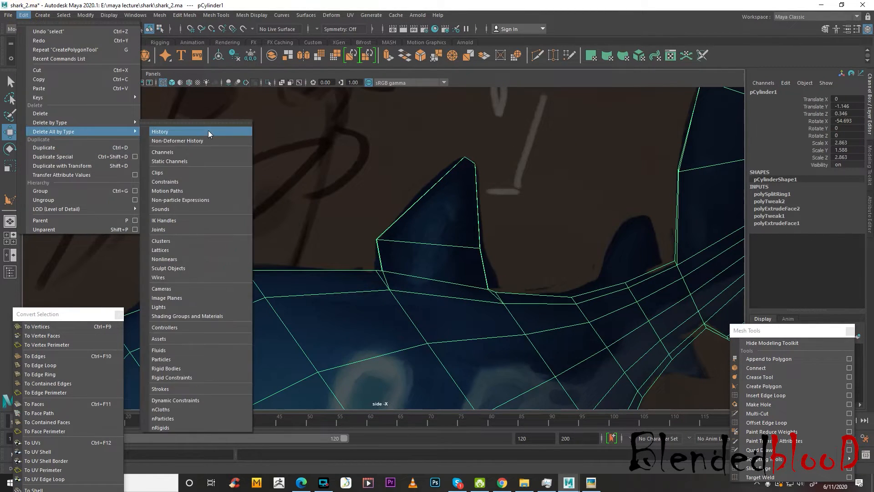
click(203, 131)
Insert a second edge loop across the dorsal fin, midway between the existing loop and the tip.
key(space)
key(space)
click(519, 148)
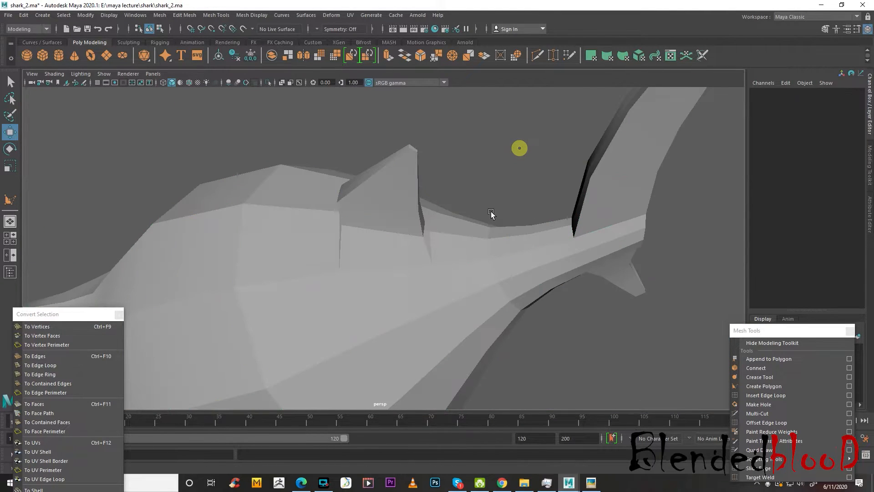
click(489, 213)
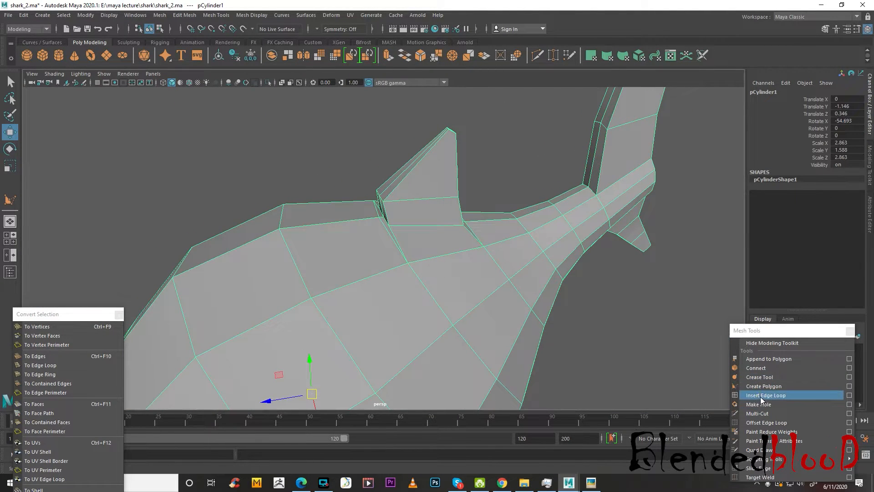
click(765, 395)
click(406, 176)
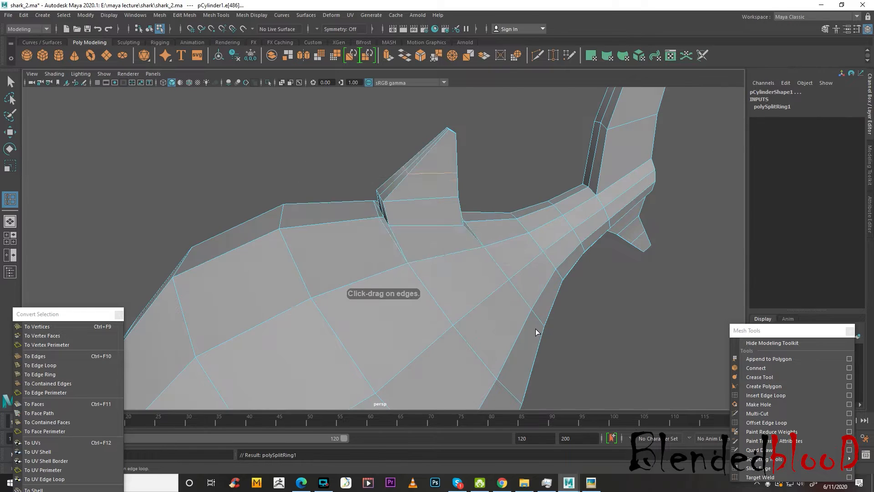
Align the front and rear vertices of the fin's second edge loop with the reference outline in the side view.
key(space)
key(space)
scroll(494, 287, up, 1)
key(w)
right_drag(412, 200, 385, 195)
drag(384, 171, 423, 199)
drag(478, 193, 497, 206)
Adjust the vertices along the fin's rear edge down to its base, then refine the second loop's ends against the reference.
drag(492, 243, 515, 296)
click(500, 288)
key(ctrl+z)
click(554, 273)
click(511, 301)
drag(391, 186, 419, 196)
drag(512, 194, 498, 205)
click(758, 388)
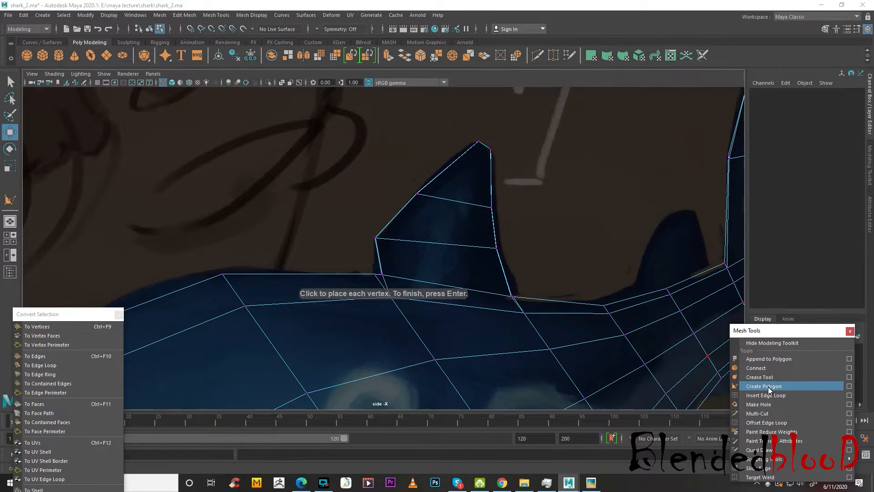
right_drag(464, 172, 464, 148)
click(759, 394)
click(552, 171)
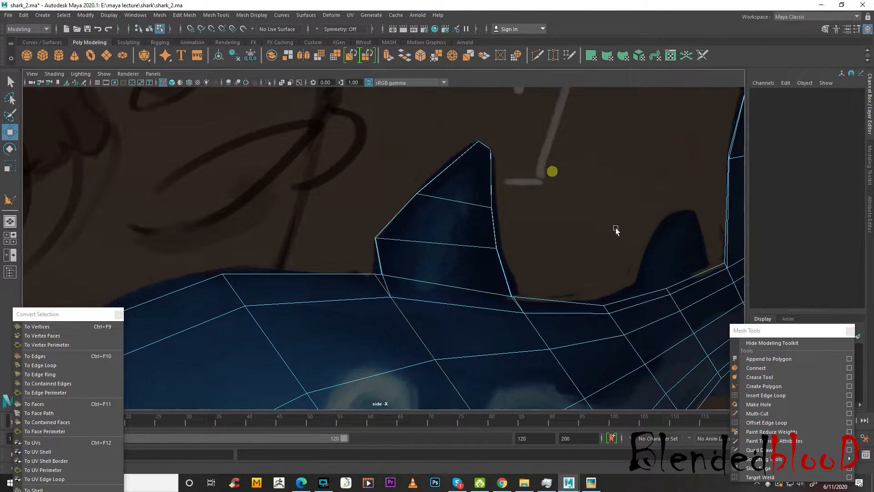
click(762, 388)
Insert a third edge loop across the dorsal fin just below its tip.
key(space)
key(space)
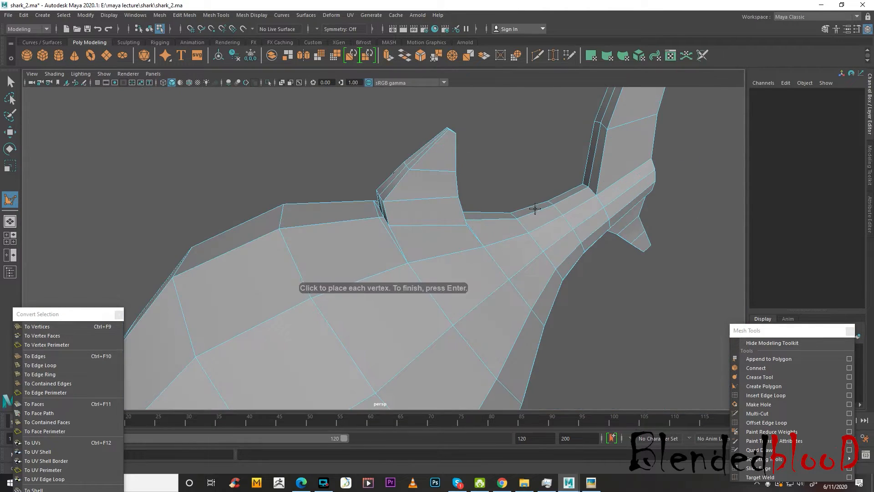
right_drag(425, 173, 506, 134)
click(505, 135)
click(425, 163)
right_drag(425, 162, 418, 137)
click(777, 387)
click(765, 395)
click(426, 153)
Fit the rear vertices of the fin's topmost loop and the front vertices of the loop below it to the reference outline.
key(space)
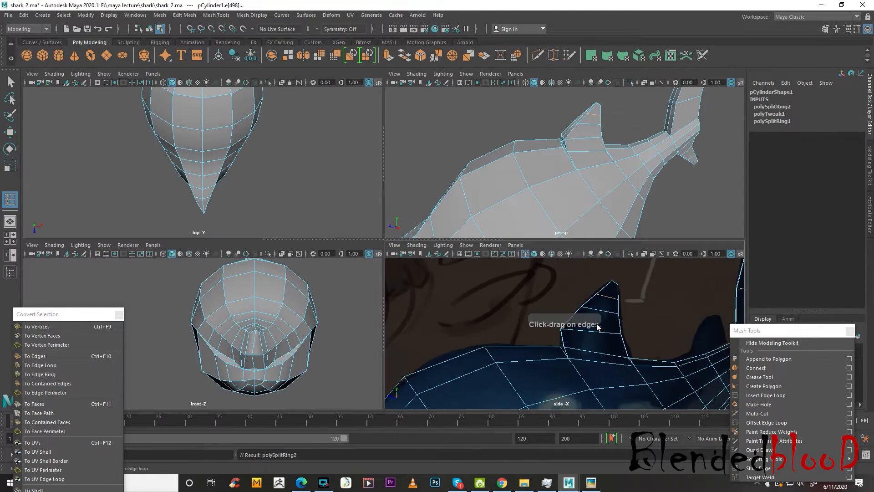
key(space)
key(w)
right_drag(482, 157, 423, 157)
drag(423, 122, 523, 164)
click(523, 164)
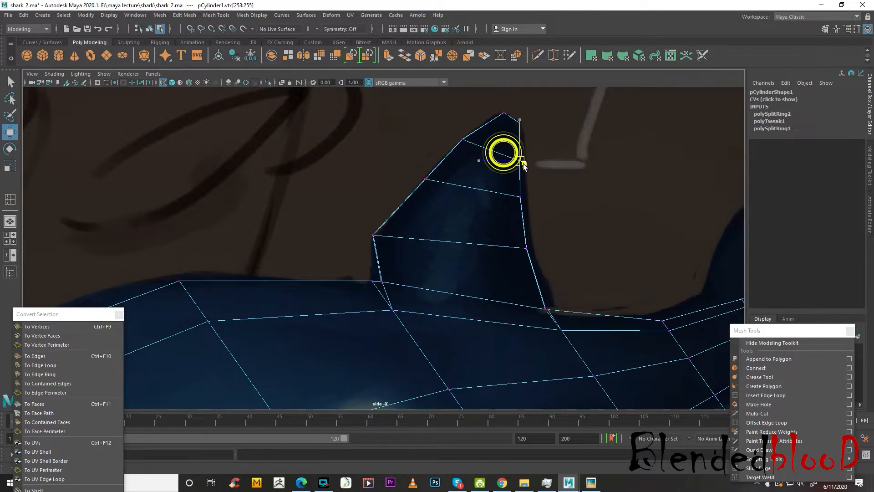
drag(407, 168, 435, 182)
click(429, 178)
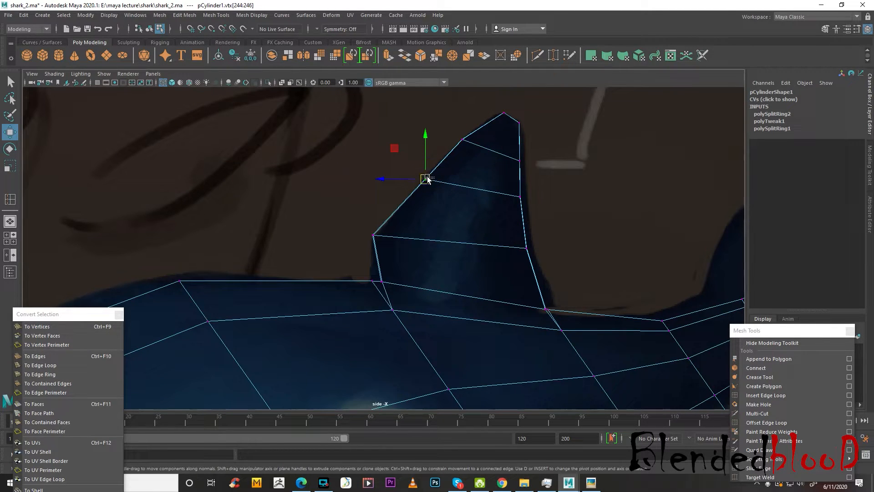
Fit the front vertices of the dorsal fin's middle loop to the reference and check the shark's silhouette in smooth preview.
click(430, 180)
scroll(424, 182, down, 8)
scroll(459, 317, up, 5)
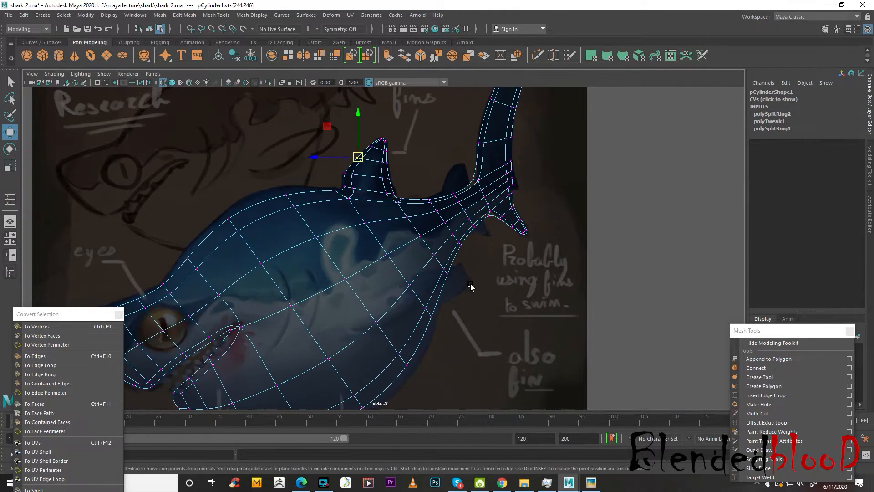
scroll(478, 293, up, 2)
key(1)
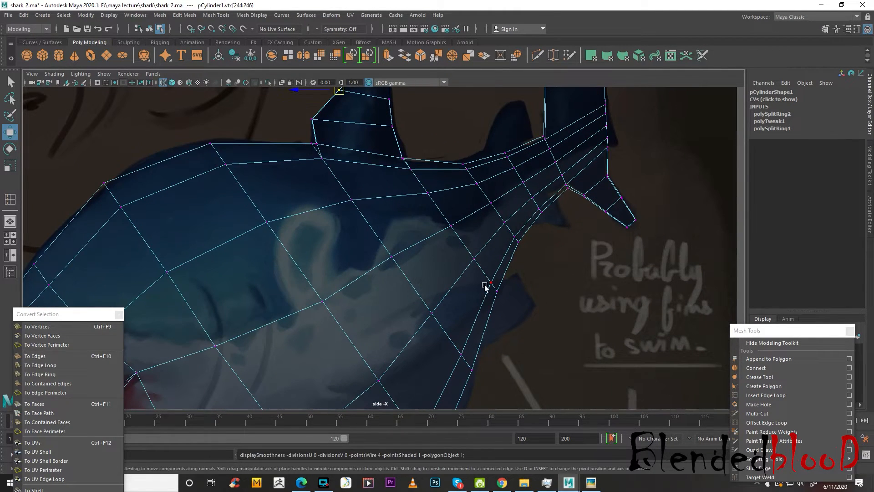
scroll(504, 224, up, 3)
scroll(504, 224, down, 2)
Select the top faces of the narrow tail section between the dorsal fin and the tail fin, on both sides of the centerline.
key(space)
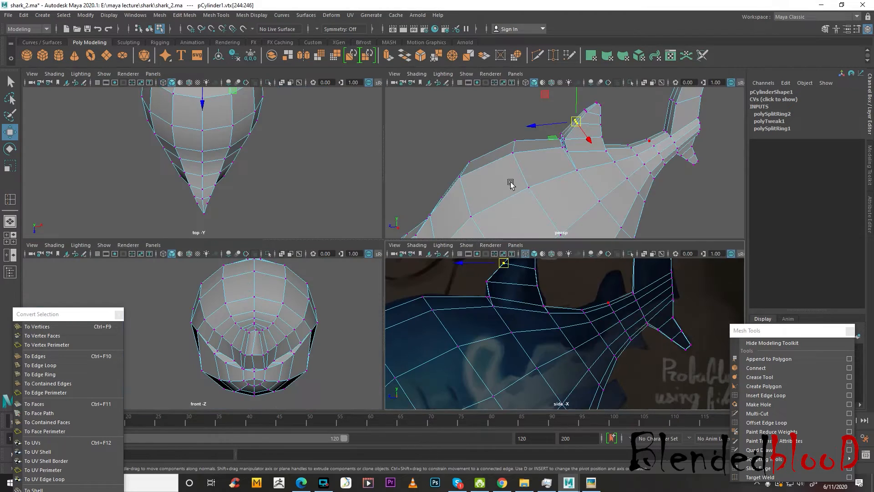
right_click(639, 155)
click(644, 182)
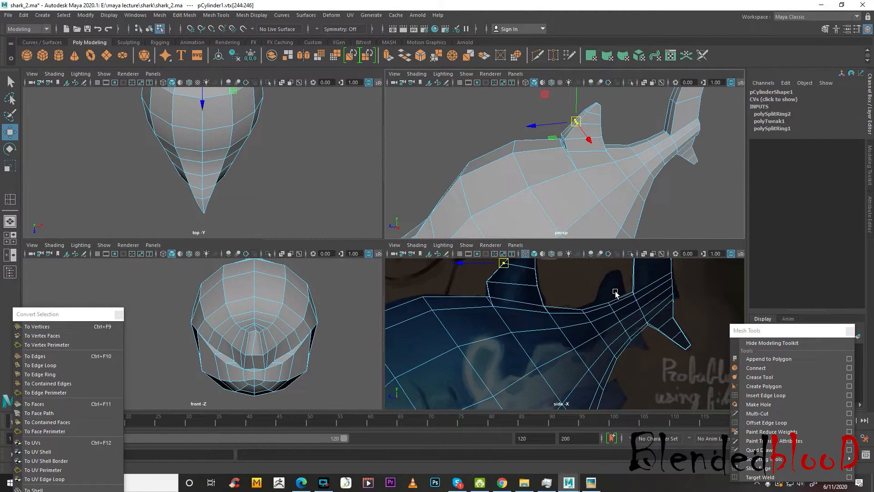
click(603, 308)
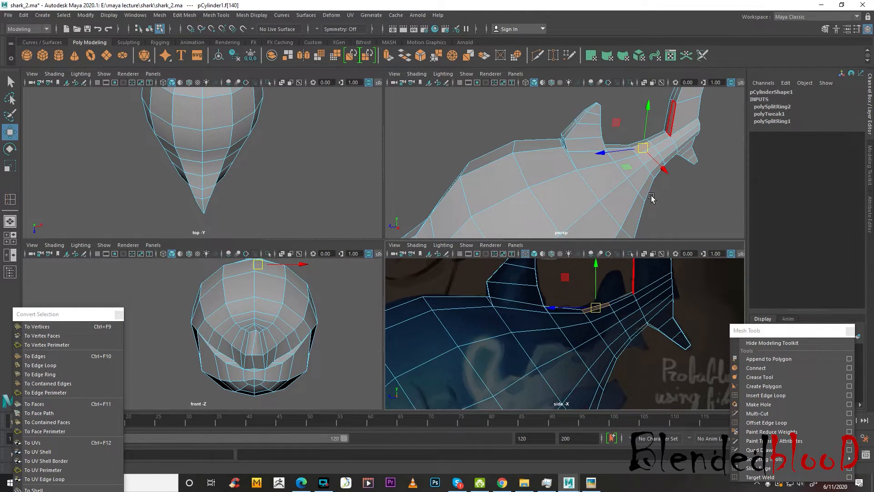
key(space)
key(space)
alt+drag(653, 179, 558, 232)
key(space)
alt+drag(624, 248, 560, 295)
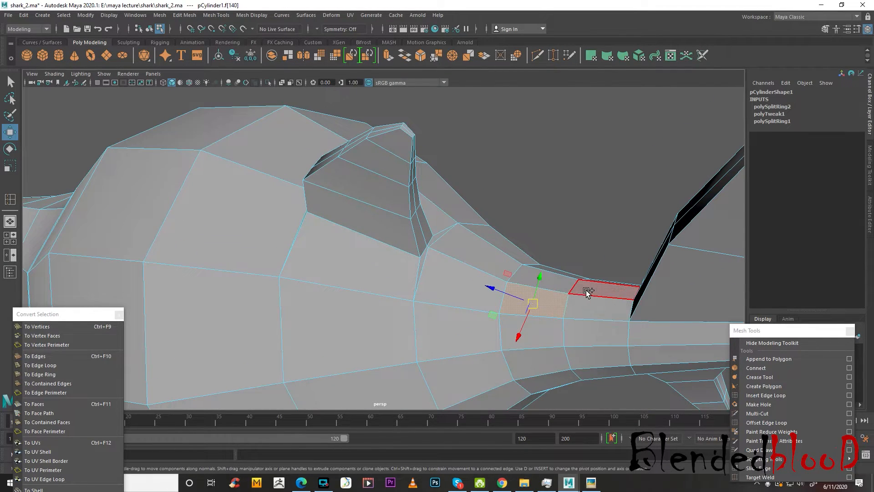
shift+click(531, 268)
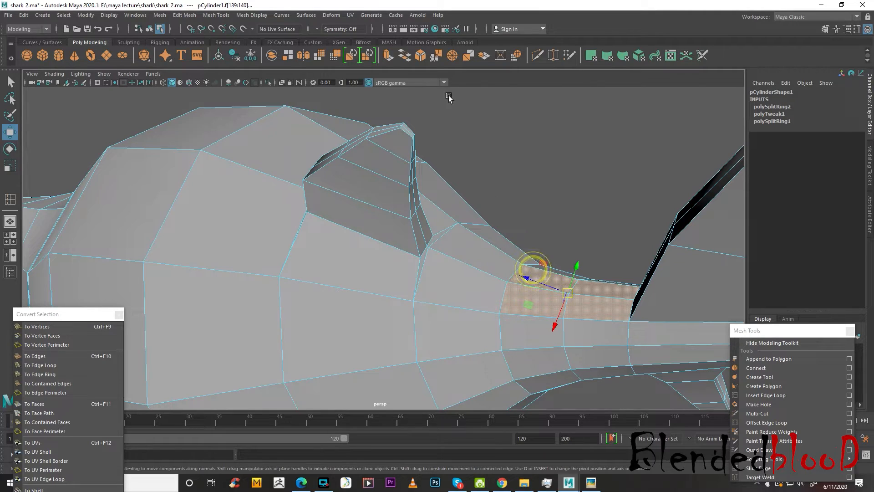
Extrude the selected top faces, shrink them inward, and align them with the small rear fin's base in the side view.
click(396, 54)
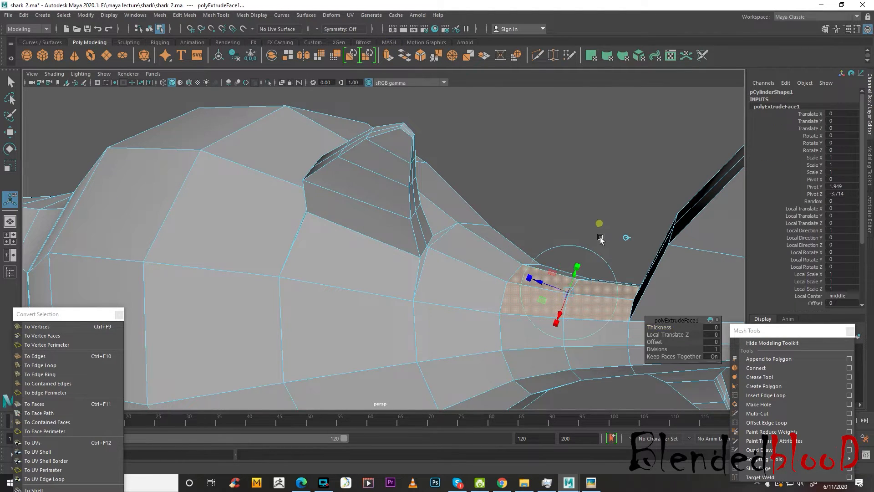
drag(572, 295, 540, 286)
key(w)
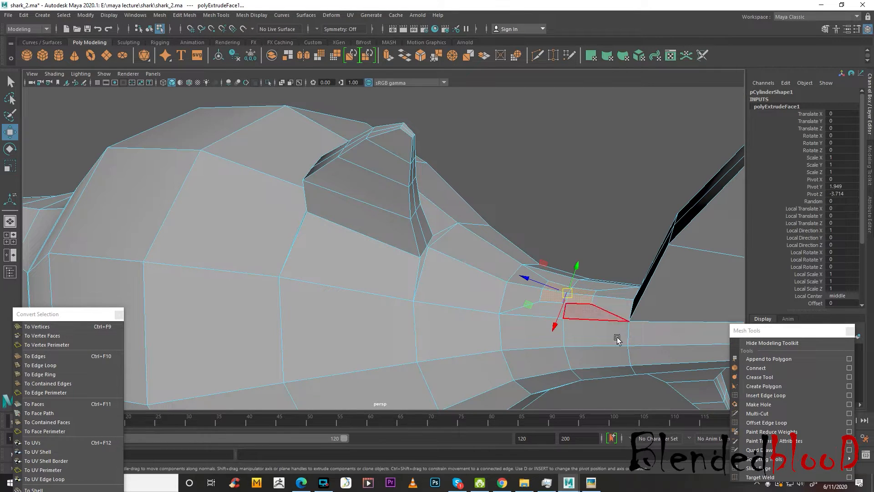
key(space)
key(space)
scroll(535, 179, up, 3)
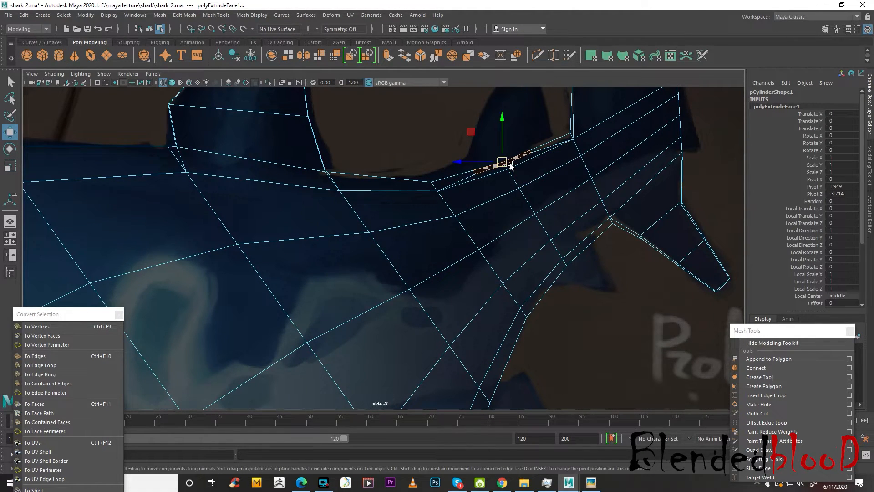
drag(510, 165, 510, 167)
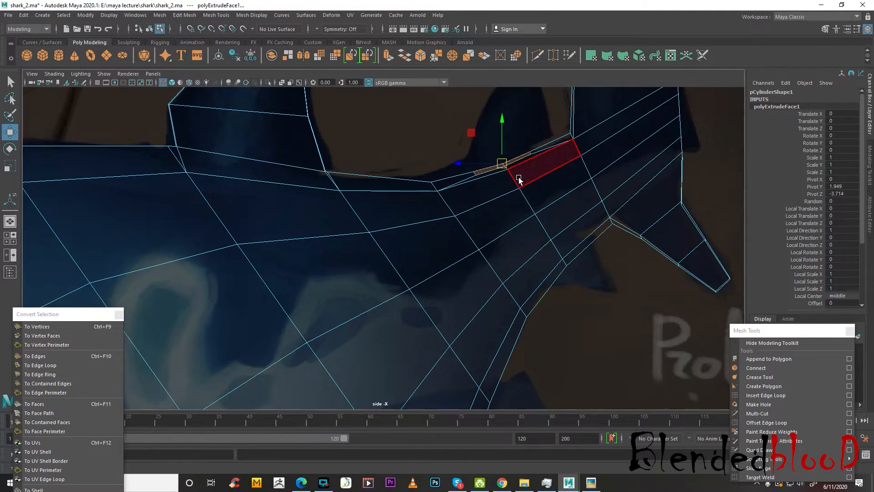
Extrude the small rear fin's base faces again and pull them up toward its tip in the reference.
scroll(518, 177, up, 2)
alt+middle_drag(582, 153, 465, 291)
click(389, 55)
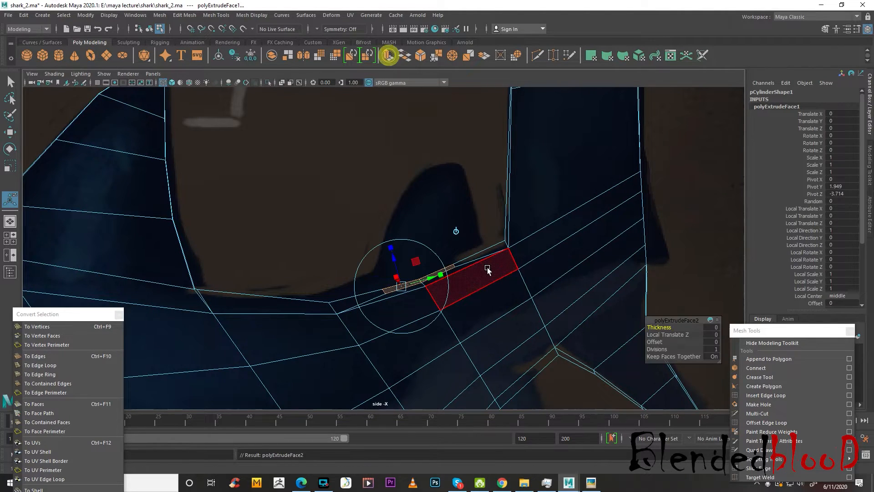
click(457, 230)
key(w)
drag(415, 275, 496, 177)
key(e)
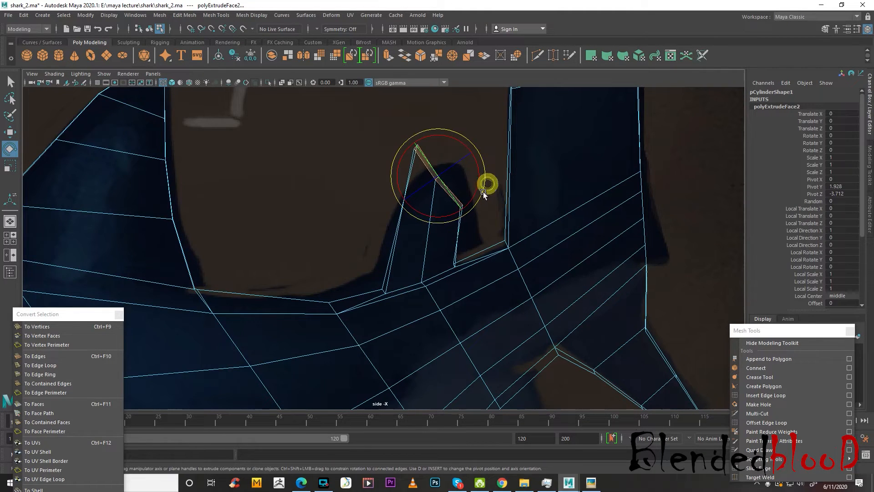
Move, rotate and scale the extruded end faces to match the small rear fin's tip and back edge in the reference.
key(w)
drag(442, 178, 500, 213)
key(e)
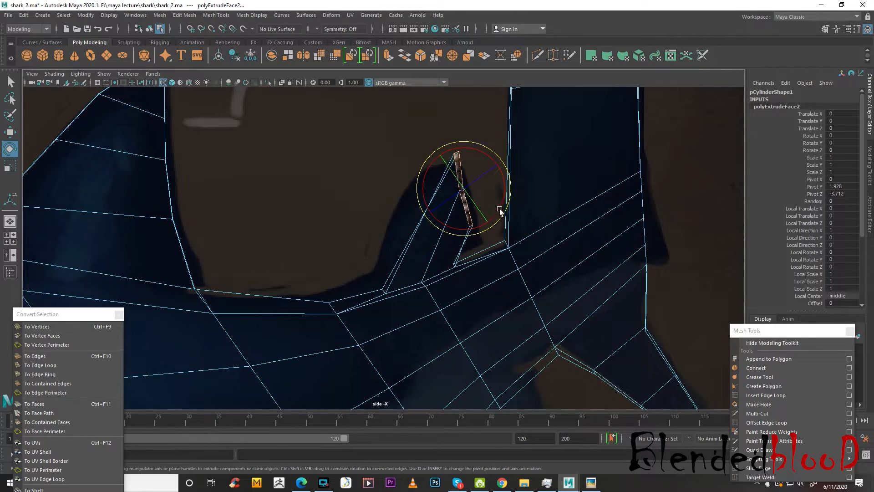
key(r)
drag(497, 165, 445, 210)
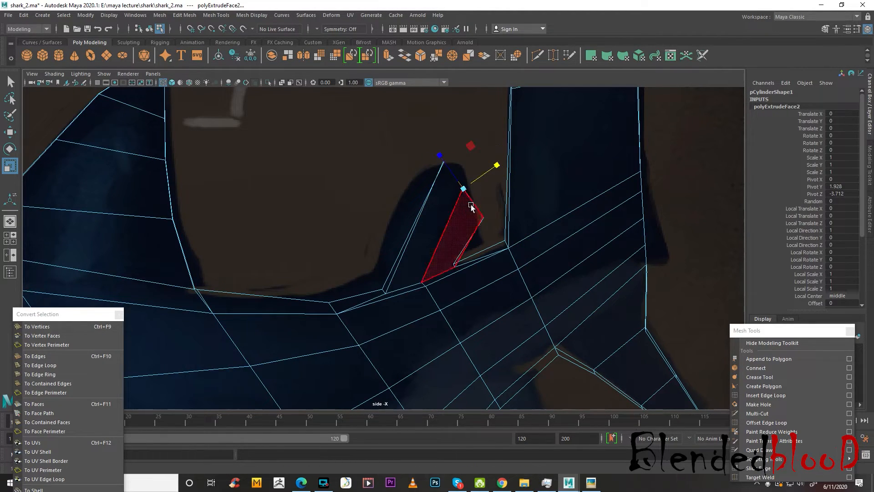
key(e)
drag(504, 176, 467, 193)
key(w)
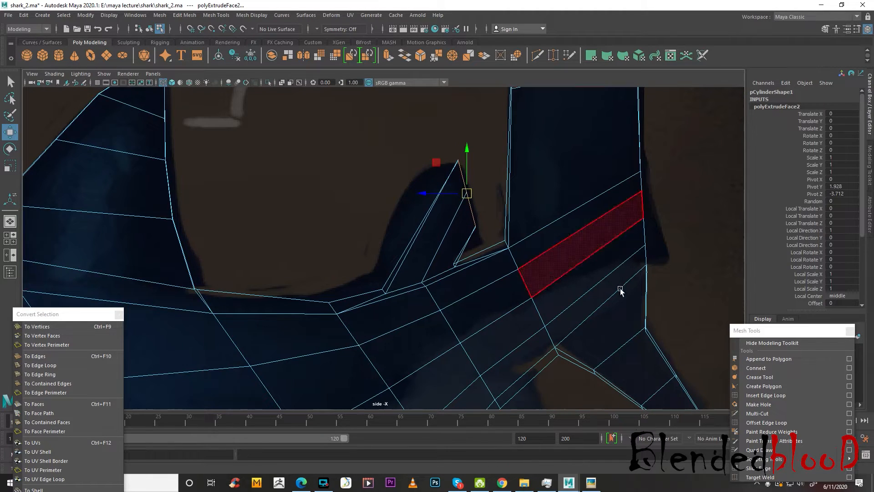
Insert two edge loops across the small rear fin, one near its base and one around mid-height.
click(767, 396)
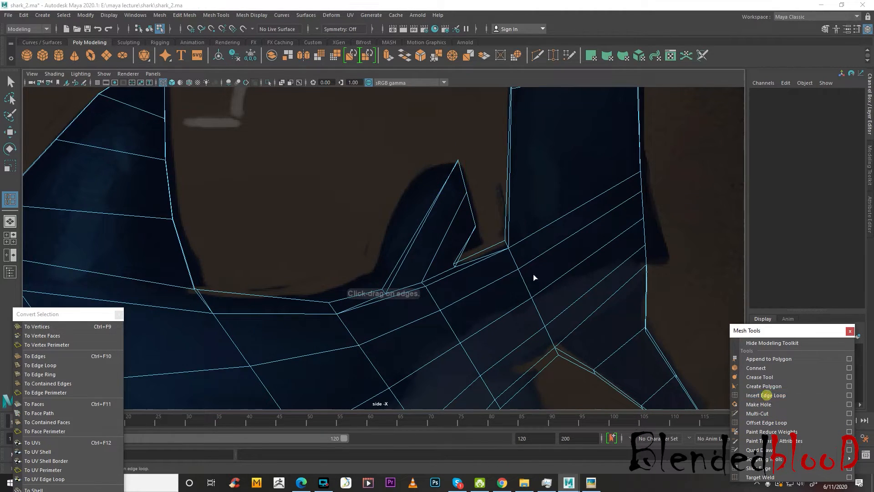
click(400, 256)
click(432, 212)
key(w)
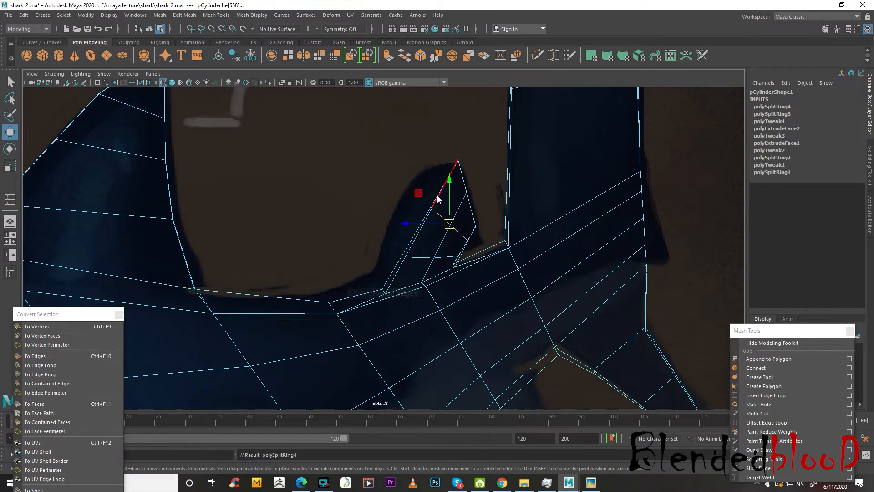
Move the small rear fin's vertices onto its rounded reference outline and check the shape in smooth preview.
key(F9)
drag(445, 219, 446, 218)
drag(433, 206, 447, 219)
drag(405, 242, 426, 254)
mouse_move(449, 155)
mouse_down()
mouse_move(470, 171)
mouse_move(449, 168)
mouse_up()
mouse_move(469, 215)
mouse_down()
mouse_move(484, 231)
mouse_move(474, 227)
mouse_up()
mouse_move(478, 247)
mouse_down()
mouse_move(462, 234)
mouse_move(469, 244)
mouse_up()
key(3)
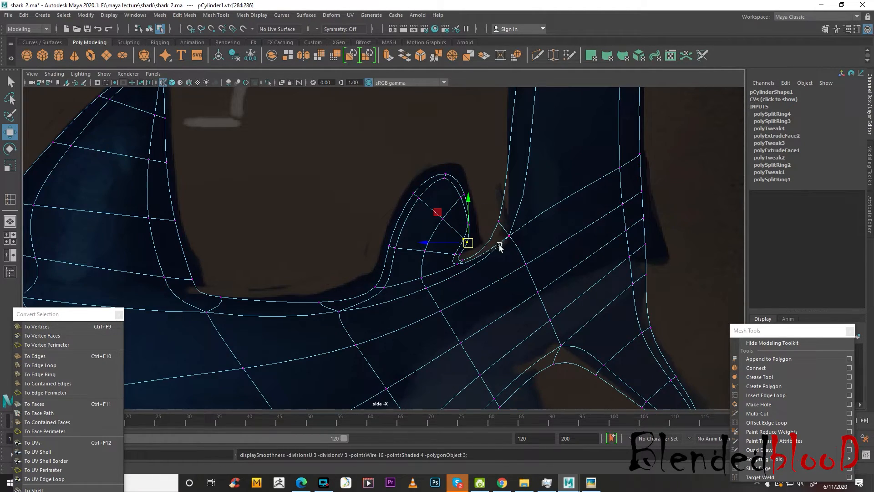
key(1)
Reposition the side vertices of the tail section's edge loops below the small rear fin to even out their spacing.
alt+middle_drag(476, 295, 461, 305)
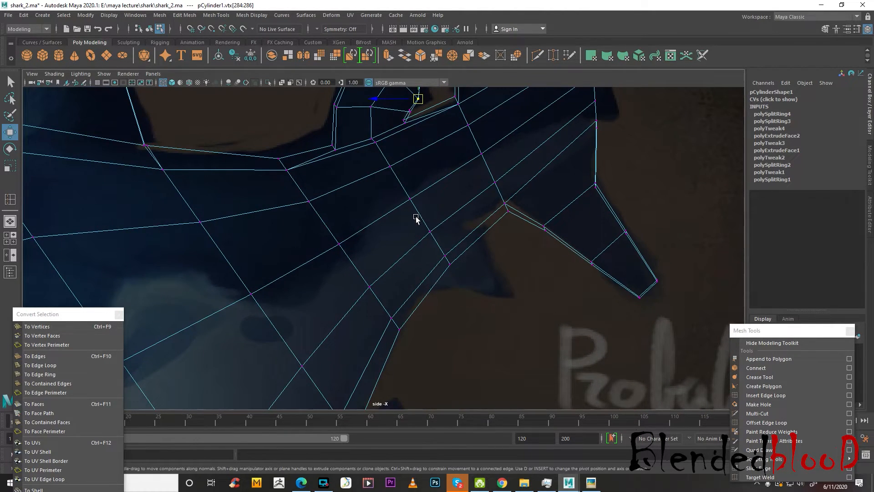
drag(436, 243, 433, 237)
click(408, 195)
drag(481, 171, 500, 187)
click(488, 146)
click(481, 152)
alt+middle_drag(451, 260, 474, 234)
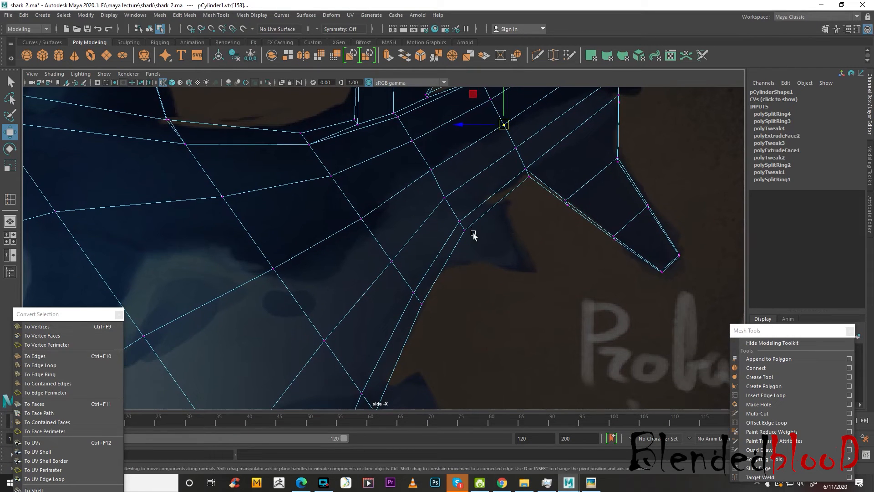
Select the underside faces of the tail section just ahead of the lower tail lobe, on both sides of the centerline.
right_drag(496, 223, 491, 234)
click(482, 201)
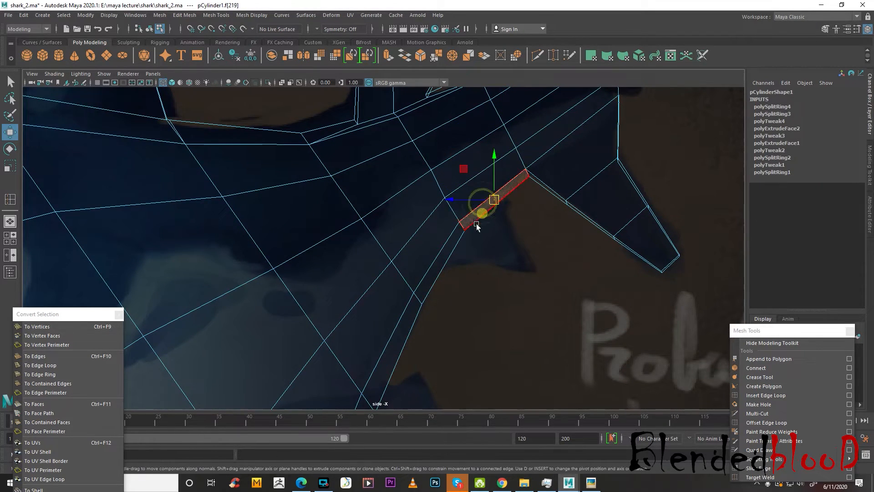
shift+click(454, 242)
key(space)
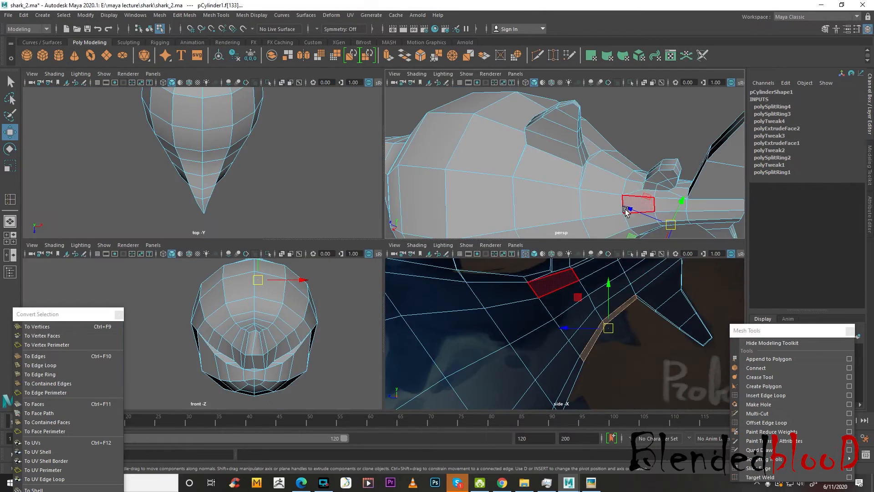
key(space)
scroll(589, 258, down, 4)
alt+drag(556, 309, 496, 238)
shift+click(449, 195)
Extrude the selected underside faces, scale them inward, and align them with the small lower fin's base in the side view.
click(388, 55)
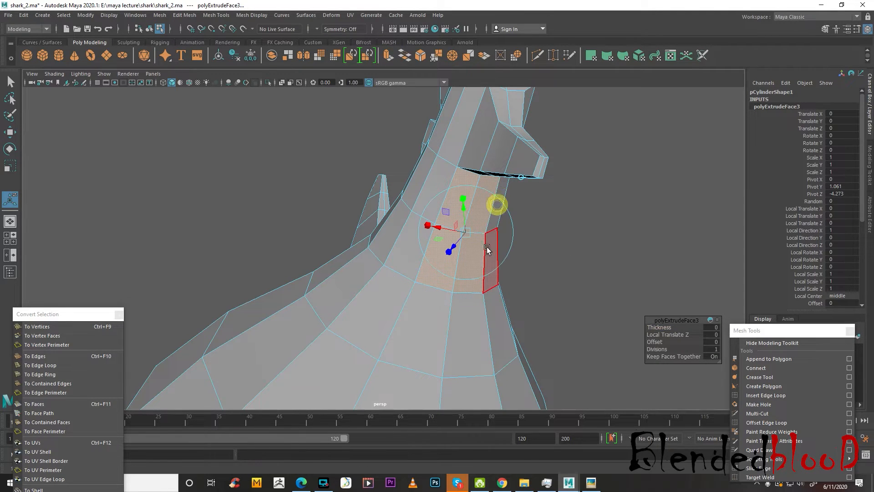
key(r)
drag(479, 195, 442, 211)
key(ctrl+z)
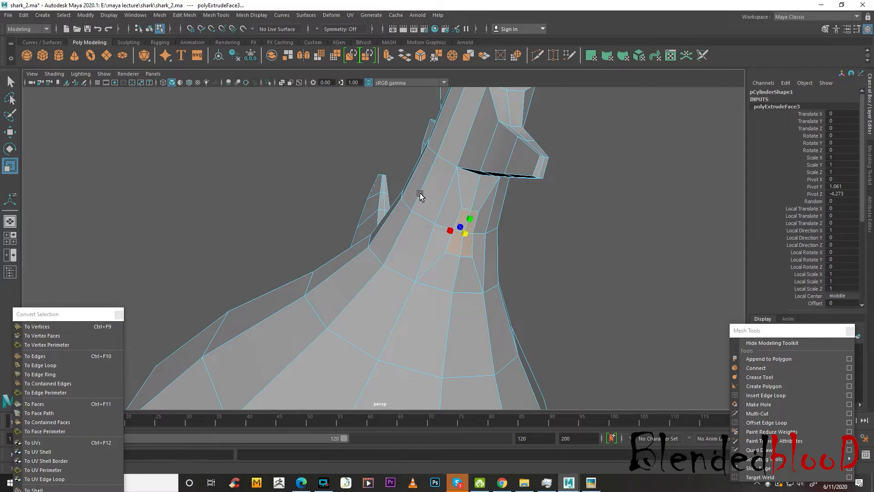
key(space)
key(space)
scroll(524, 264, up, 3)
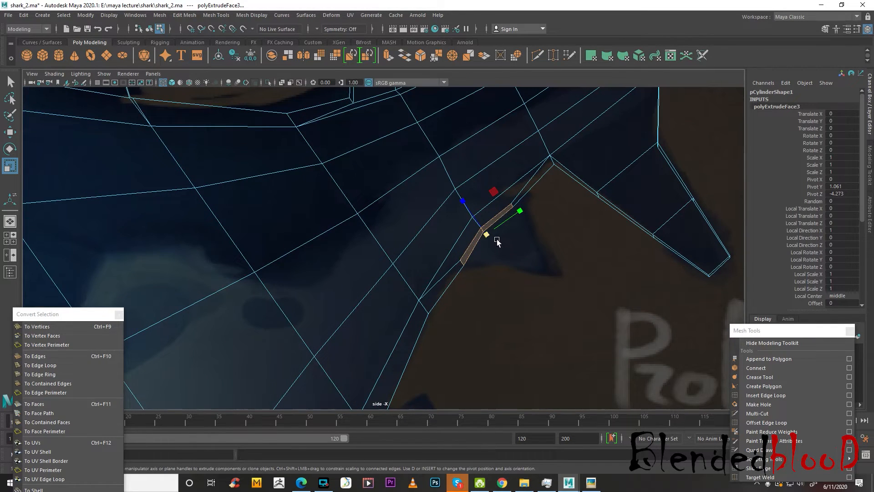
key(w)
drag(488, 234, 478, 210)
Extrude the lower fin's base faces again, then pull them outward and rotate them to match the fin's back edge.
key(ctrl+e)
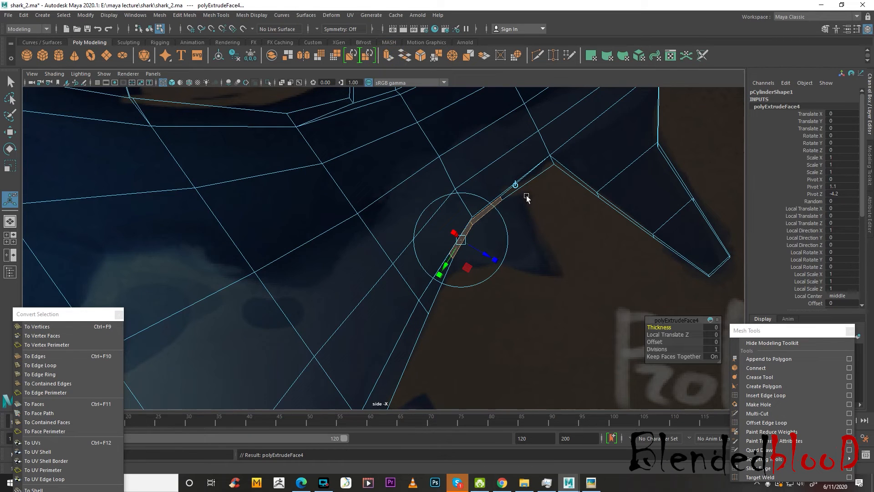
key(w)
drag(476, 227, 522, 161)
key(e)
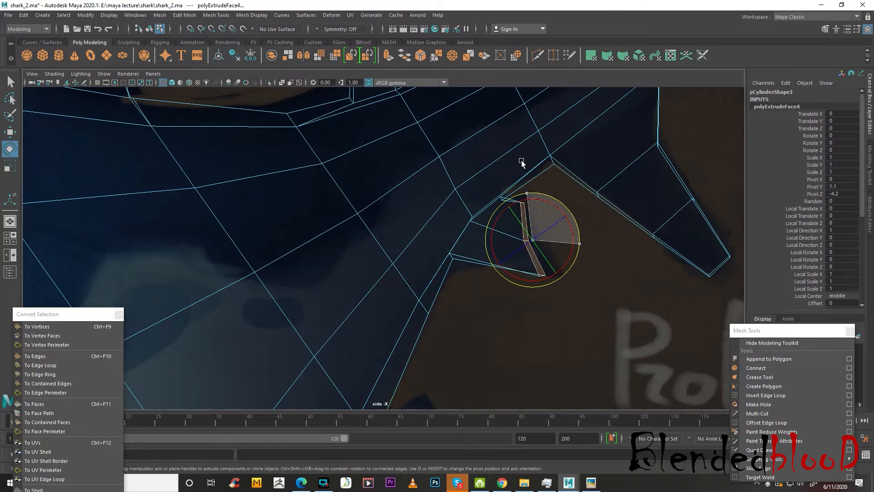
key(w)
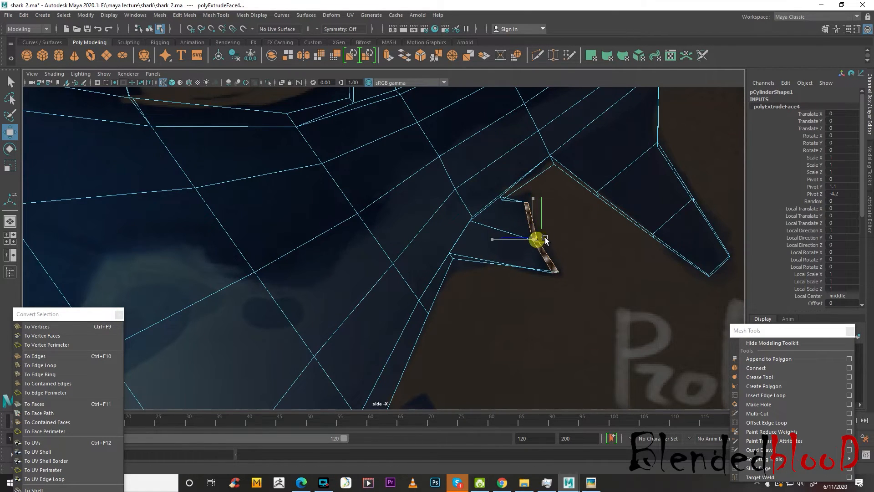
drag(545, 237, 549, 236)
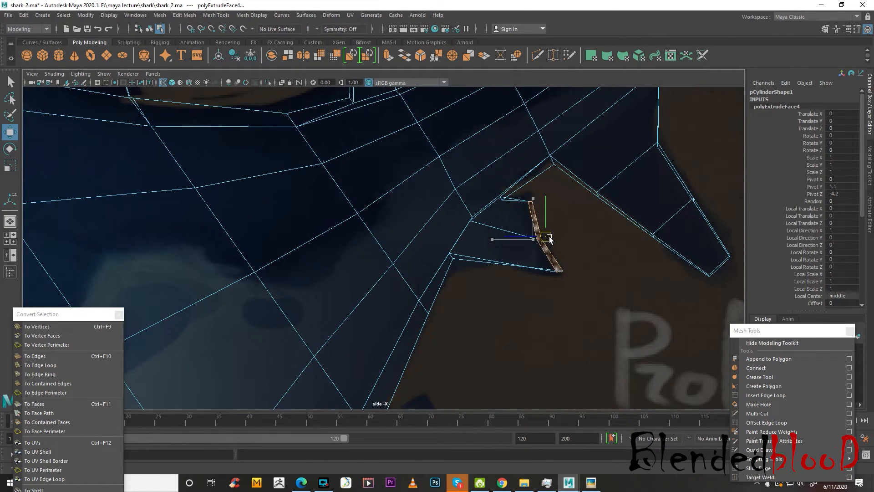
Insert an edge loop across the middle of the small lower fin and select that loop for scaling.
click(774, 395)
drag(499, 263, 502, 274)
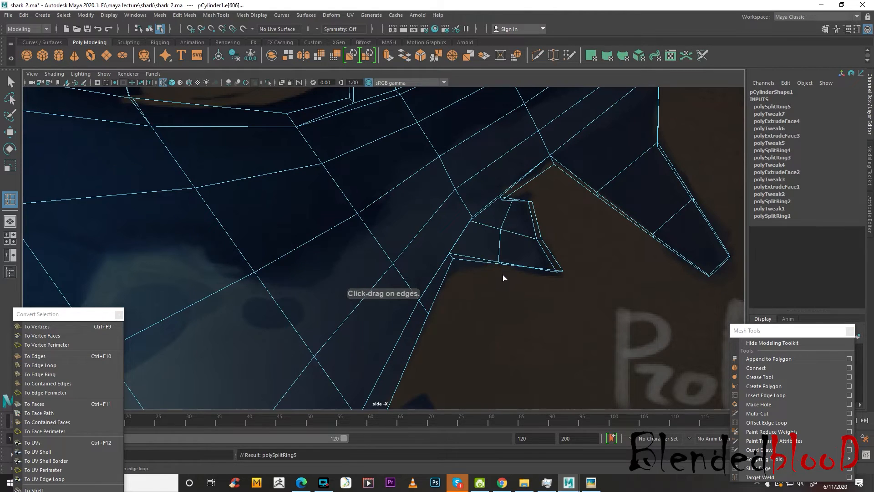
key(w)
right_drag(501, 243, 503, 203)
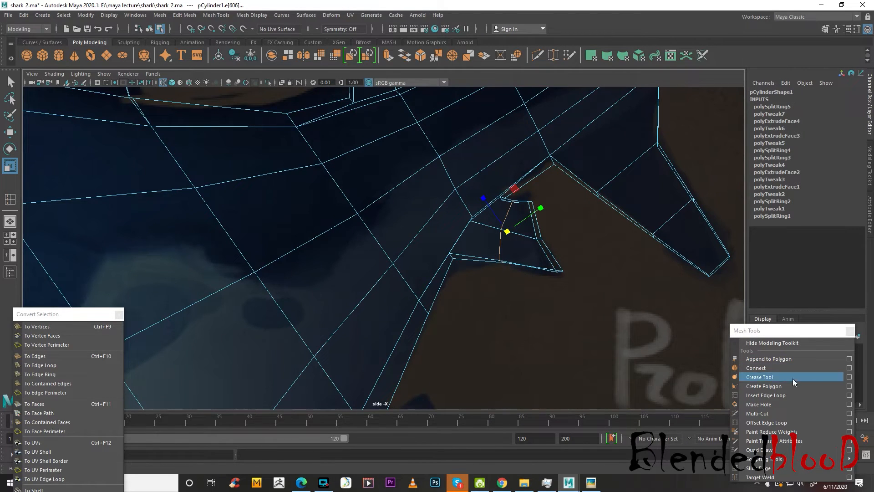
key(w)
Check the spacing of the body's edge loops against the reference in the side view, without mesh smoothing.
scroll(724, 377, down, 6)
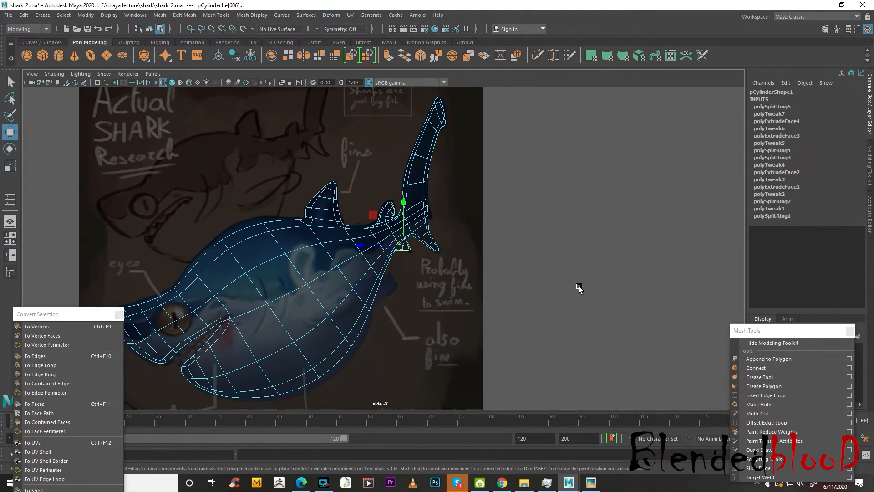
scroll(459, 268, down, 1)
alt+middle_drag(413, 272, 553, 259)
right_drag(509, 232, 509, 246)
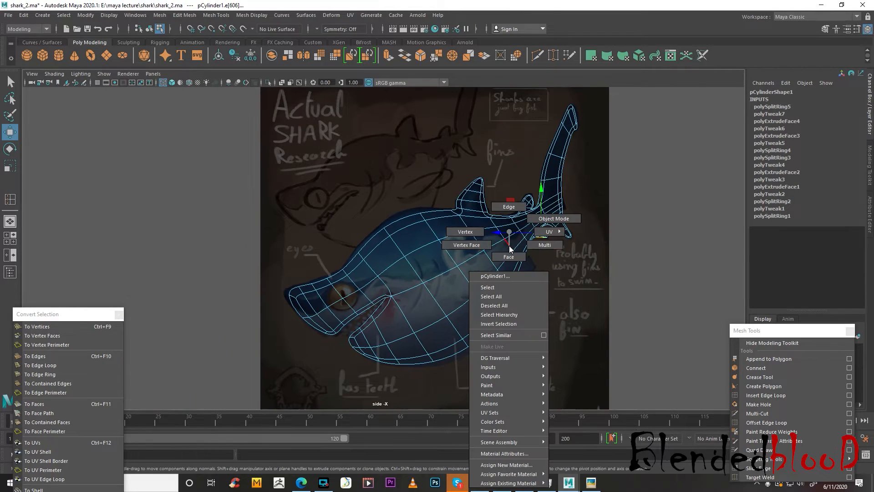
right_drag(563, 212, 508, 202)
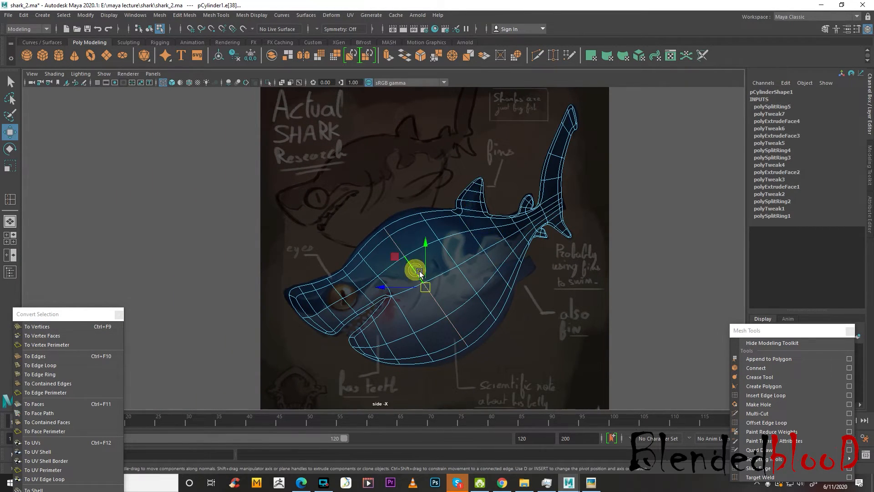
key(1)
scroll(429, 277, up, 1)
key(r)
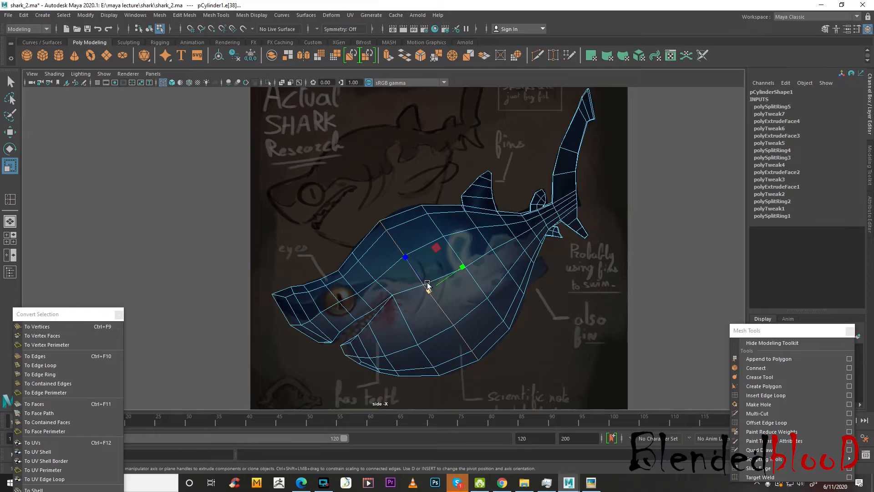
click(462, 257)
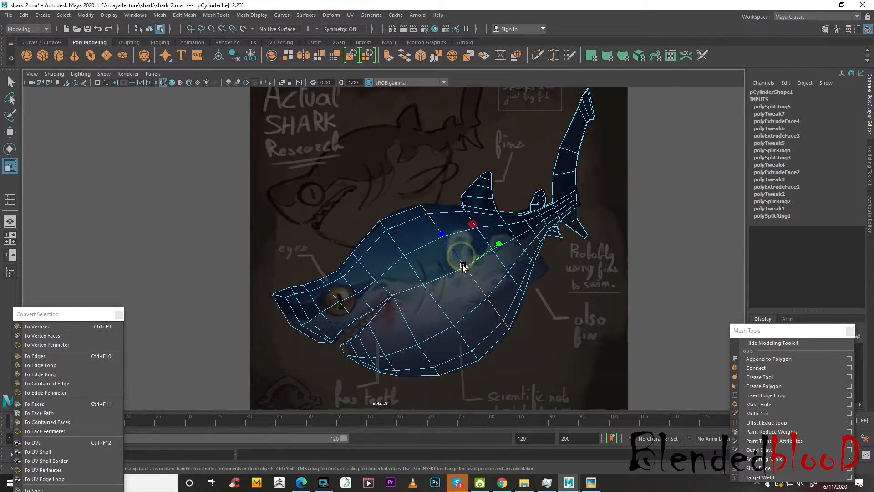
click(514, 286)
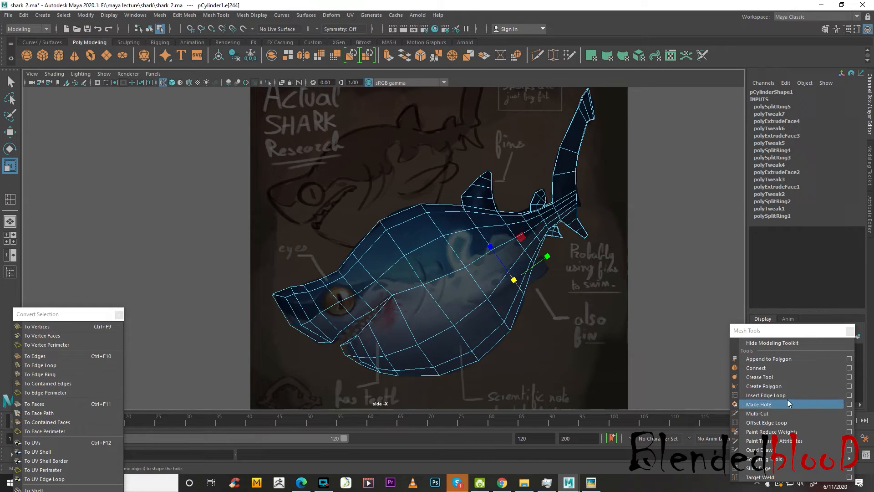
Try inserting two extra edge loops around the body, one just behind the jaw and one at mid-body.
click(774, 395)
click(432, 332)
key(t)
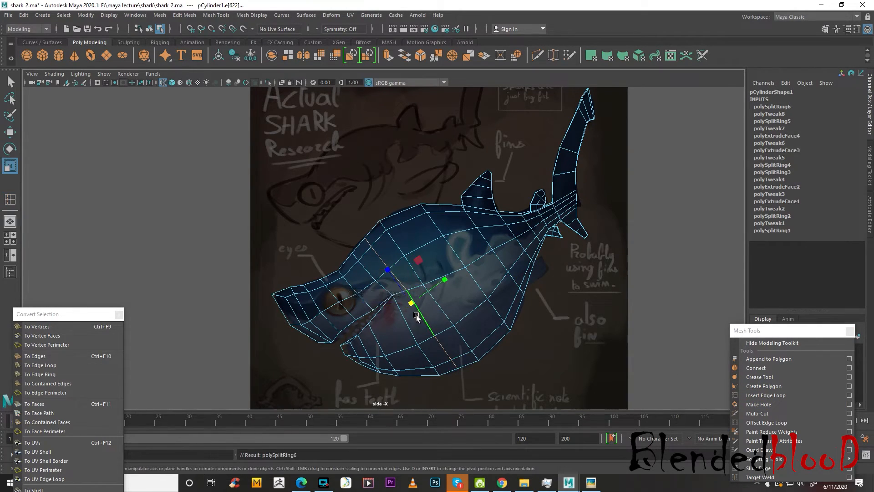
click(412, 303)
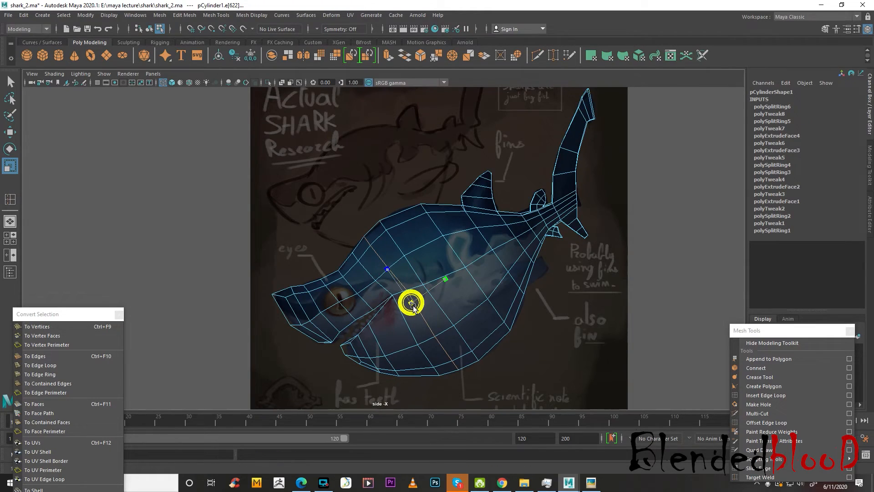
click(769, 395)
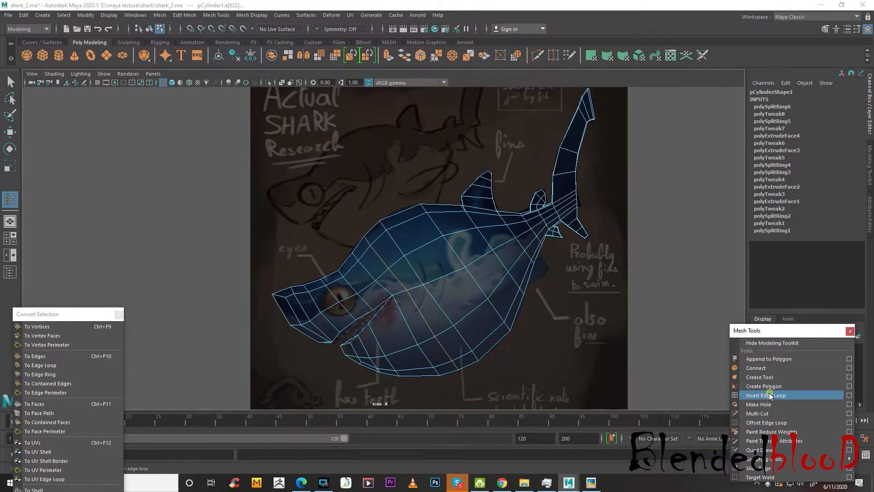
click(449, 275)
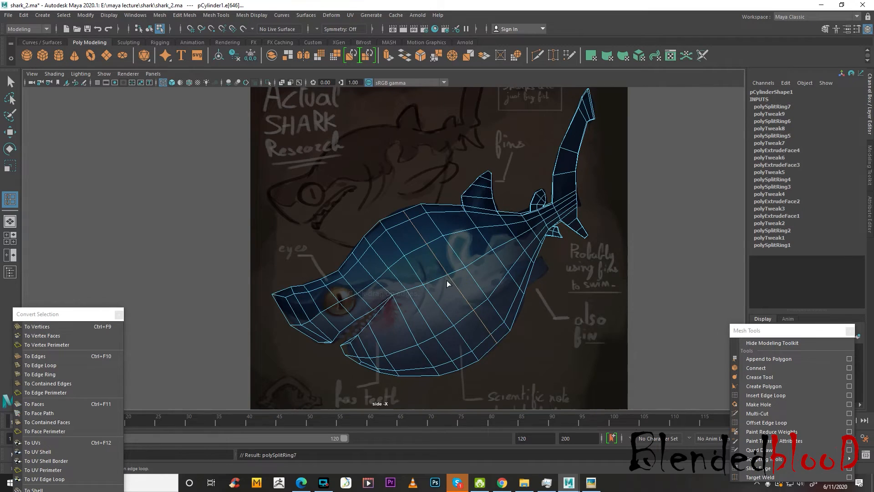
key(t)
click(451, 278)
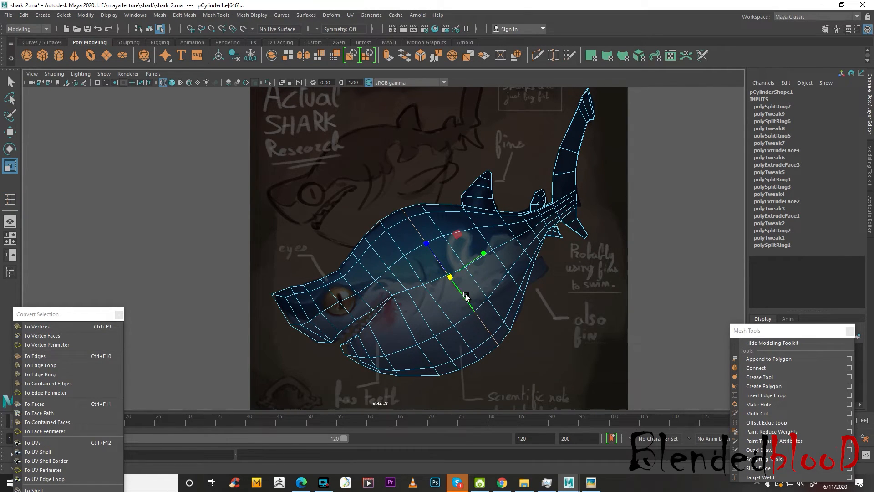
key(ctrl+z)
key(ctrl+z)
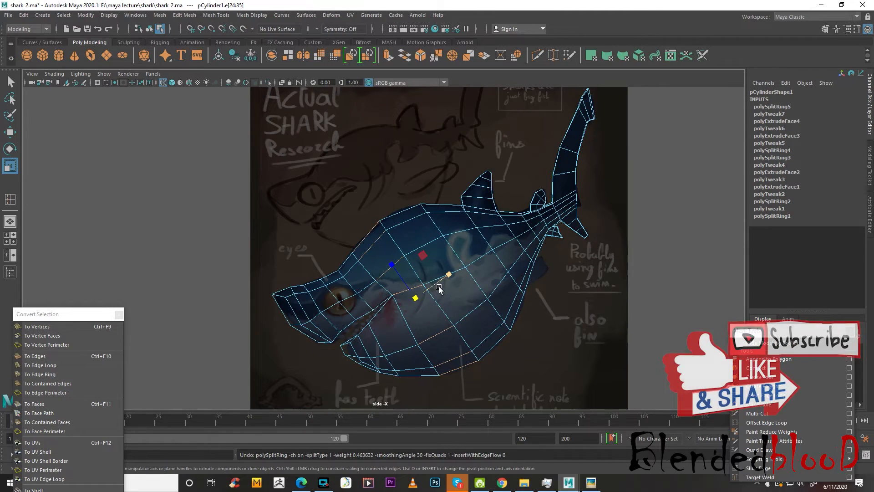
Turn the smooth preview back on and select the whole shark as an object.
key(w)
key(3)
right_drag(445, 231, 490, 212)
click(621, 286)
scroll(611, 254, down, 1)
drag(654, 149, 315, 325)
Inspect the smoothed shark from several angles in the perspective view, comparing it with the reference image.
key(space)
key(space)
key(f)
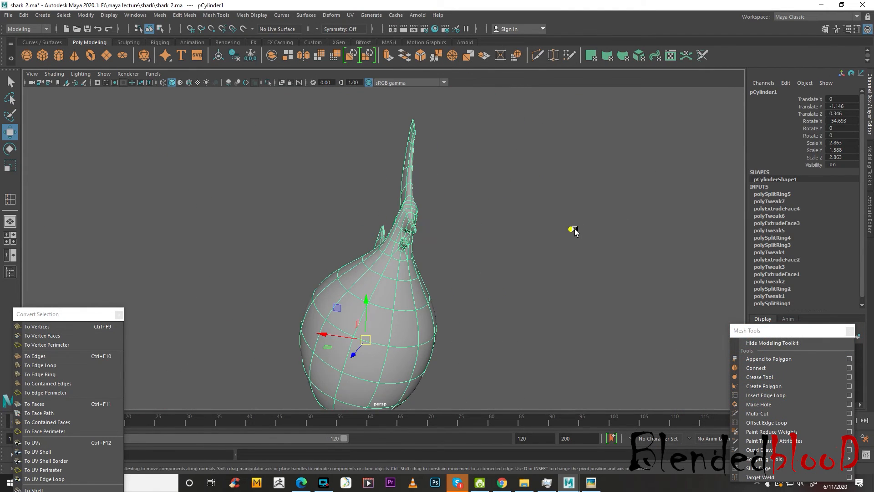
click(571, 229)
scroll(570, 229, down, 5)
alt+drag(466, 203, 501, 247)
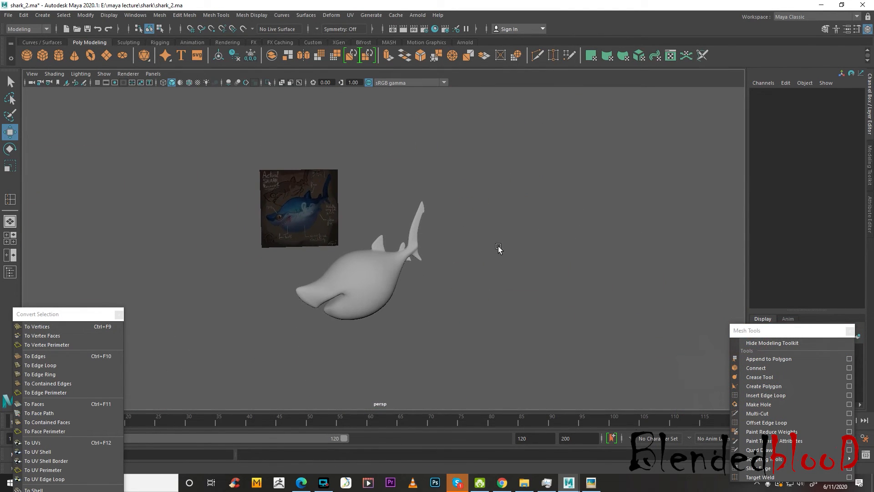
alt+middle_drag(502, 248, 567, 249)
scroll(567, 249, up, 3)
scroll(597, 266, up, 3)
alt+middle_drag(656, 298, 647, 254)
scroll(645, 249, down, 3)
alt+drag(628, 294, 631, 293)
scroll(630, 294, up, 1)
Select the shark and delete its construction history, along with all history in the scene.
drag(671, 169, 382, 351)
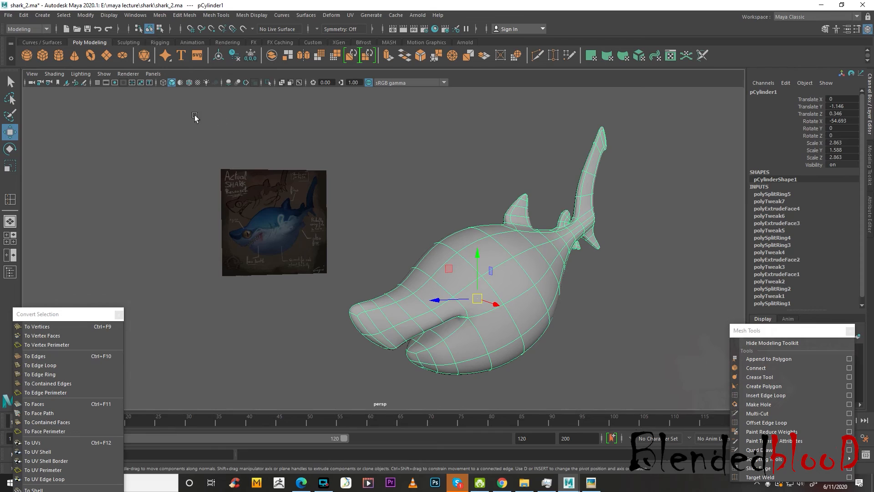
click(23, 17)
mouse_move(68, 132)
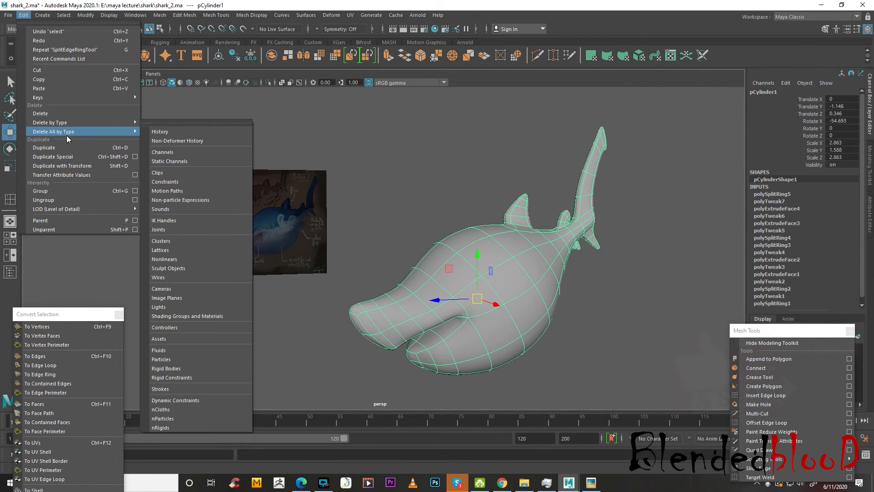
click(205, 131)
click(24, 15)
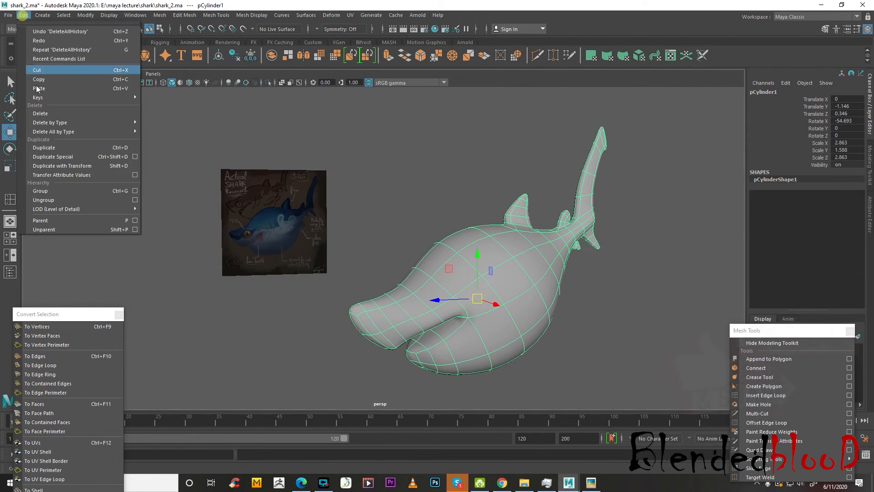
click(181, 122)
Save the scene as shark_1.ma in the shark folder, replacing the existing file.
click(9, 15)
click(41, 71)
double_click(216, 228)
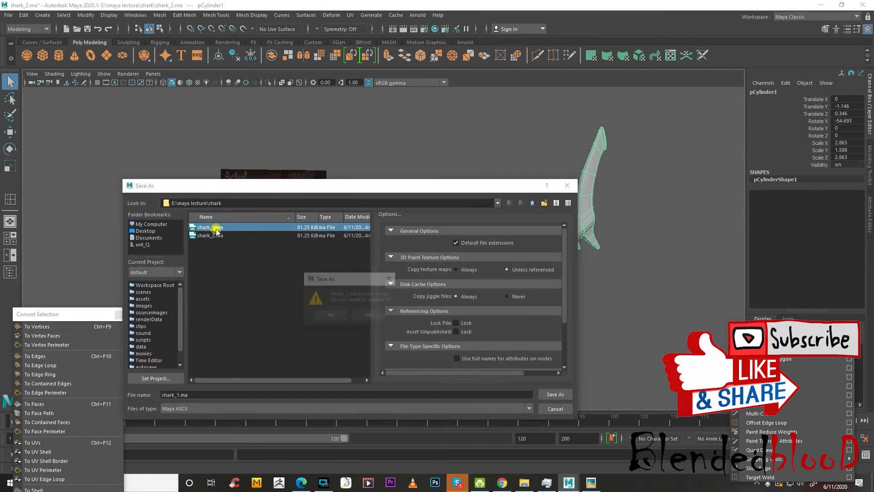
click(330, 313)
Save the scene again as shark_2.ma, overwriting the existing version.
click(10, 15)
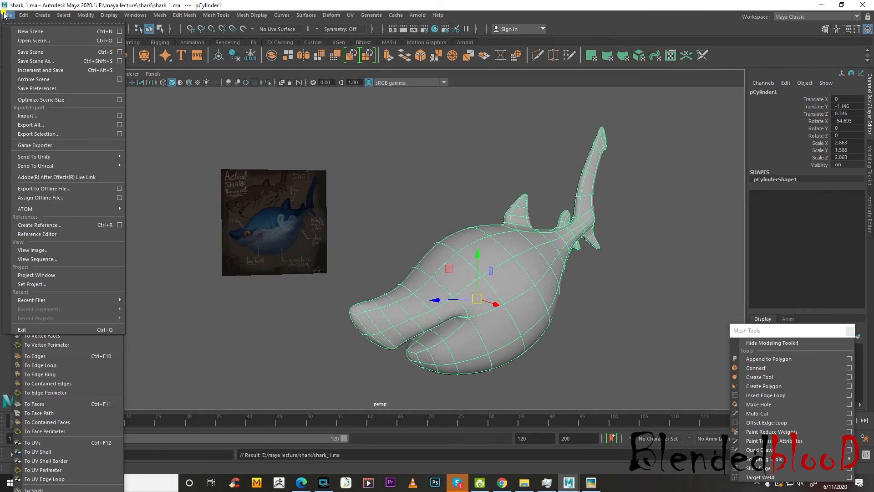
click(36, 64)
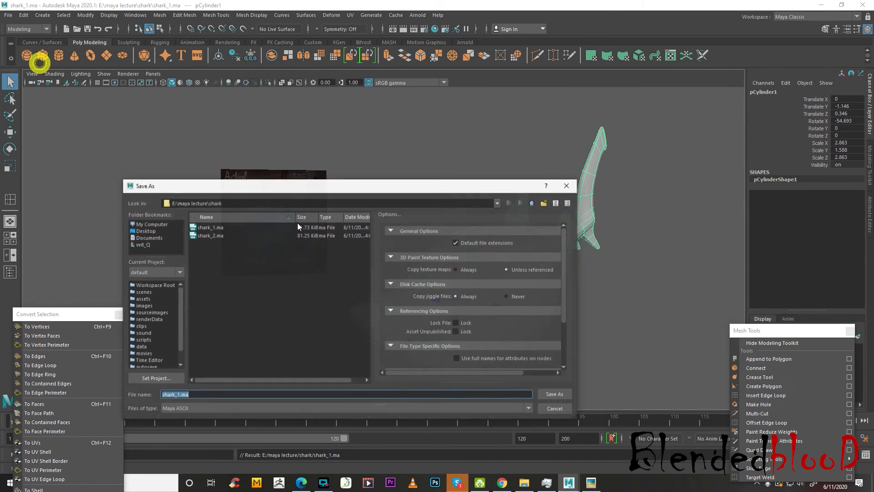
double_click(238, 235)
click(330, 316)
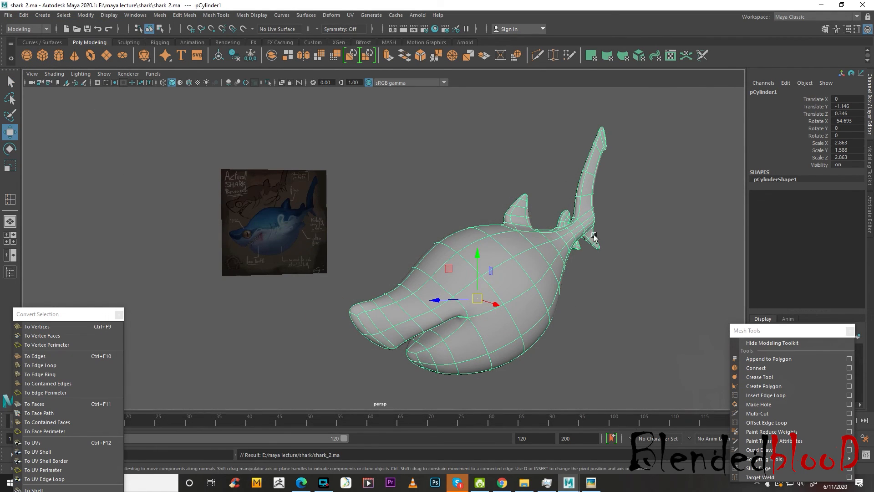
Close the floating Mesh Tools window and exit the program.
drag(776, 330, 732, 162)
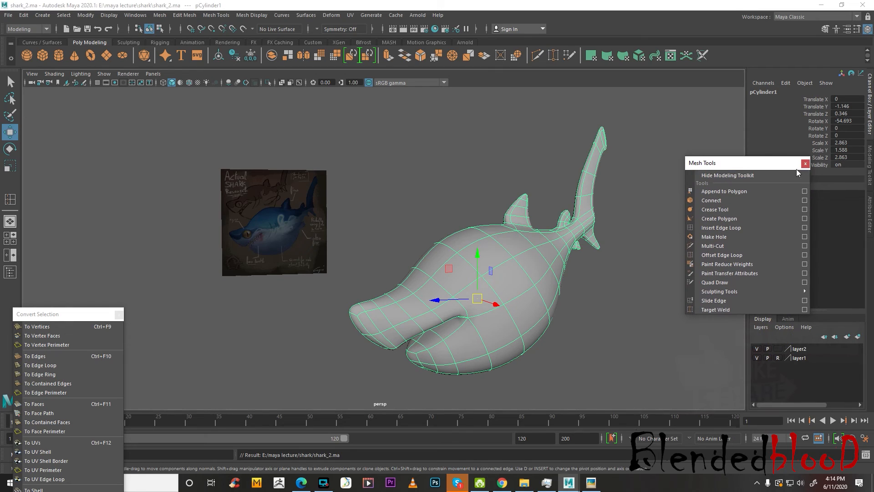
click(805, 163)
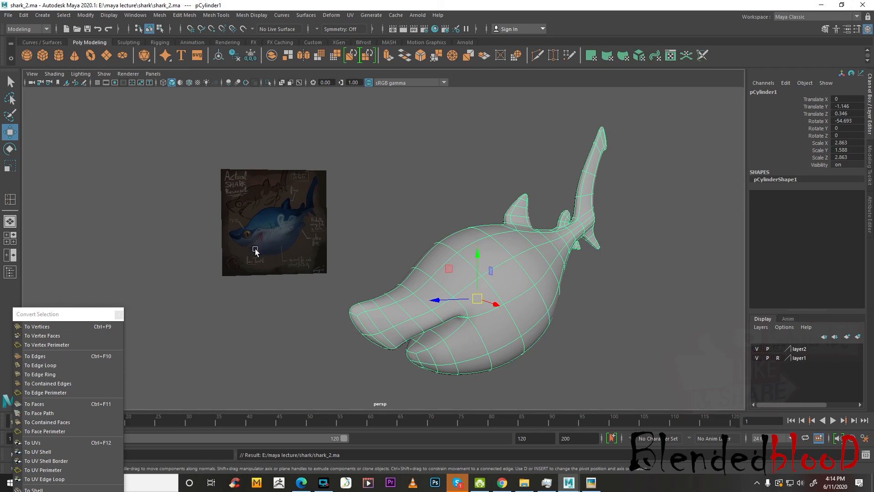
alt+drag(495, 306, 496, 267)
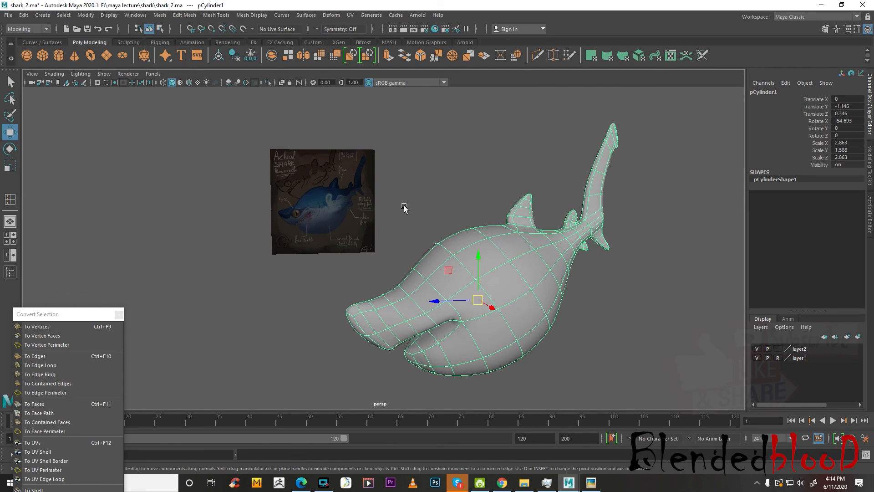
click(861, 7)
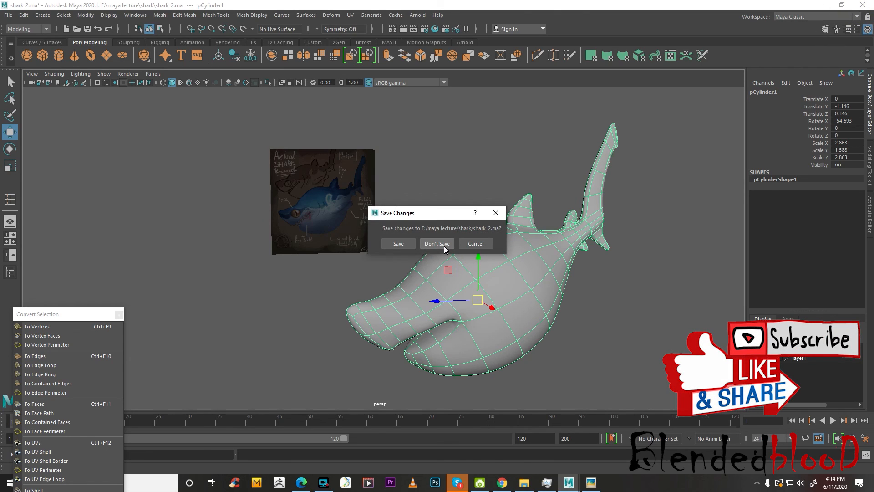